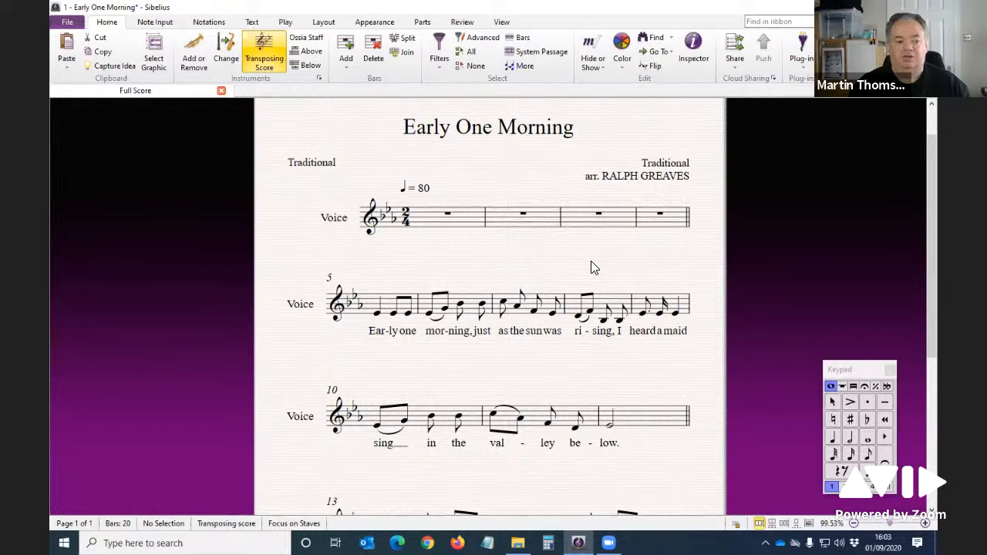
Step: Play back the score and scroll down to follow the voice part
key("space")
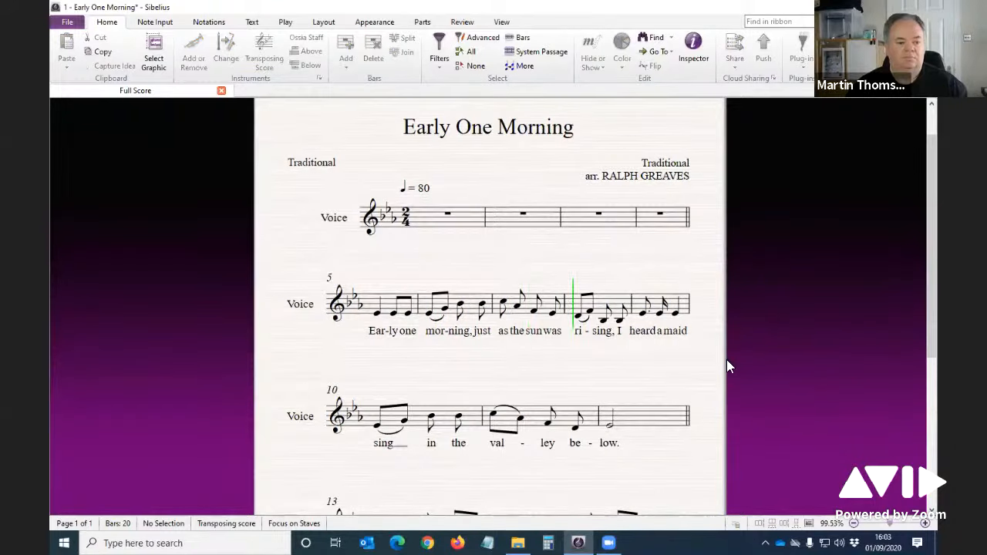
left_click_drag(710, 361, 703, 245)
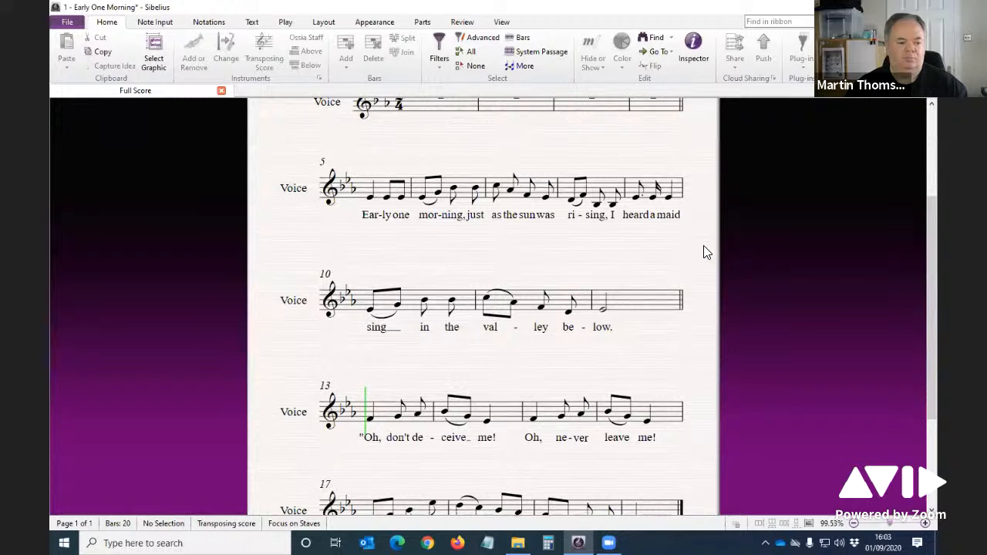
left_click_drag(700, 341, 696, 249)
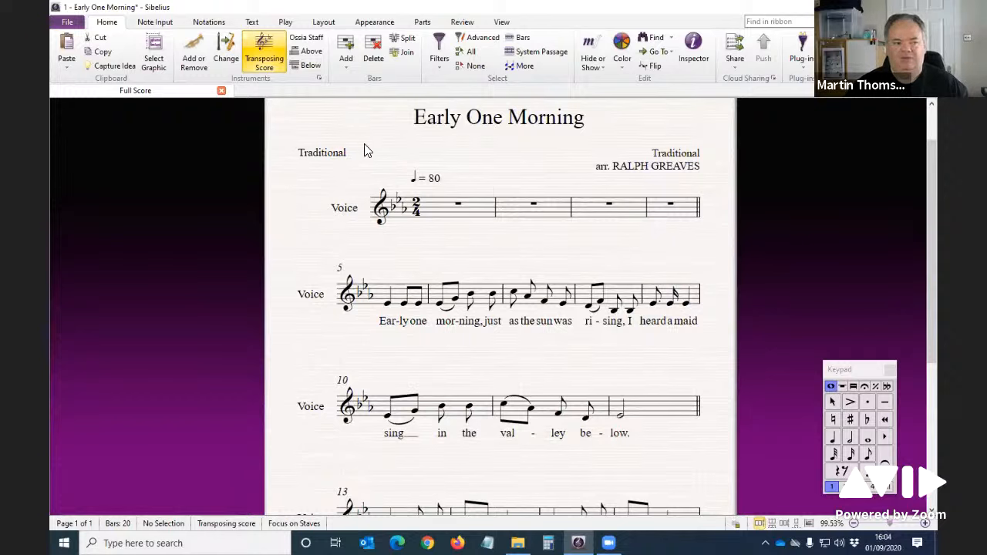
Step: Turn off Focus on Staves to show all instruments and switch the score to Panorama view
left_click(326, 23)
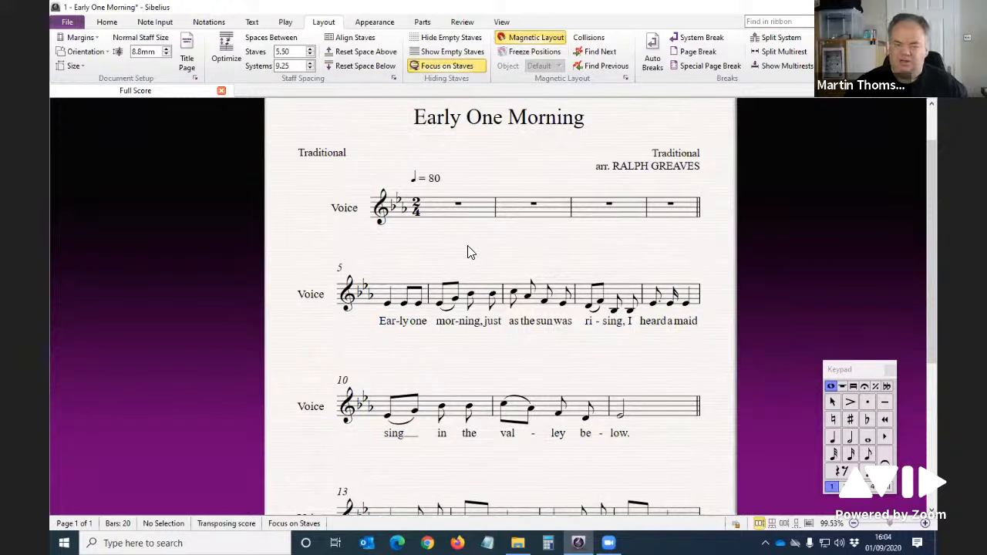
left_click(445, 67)
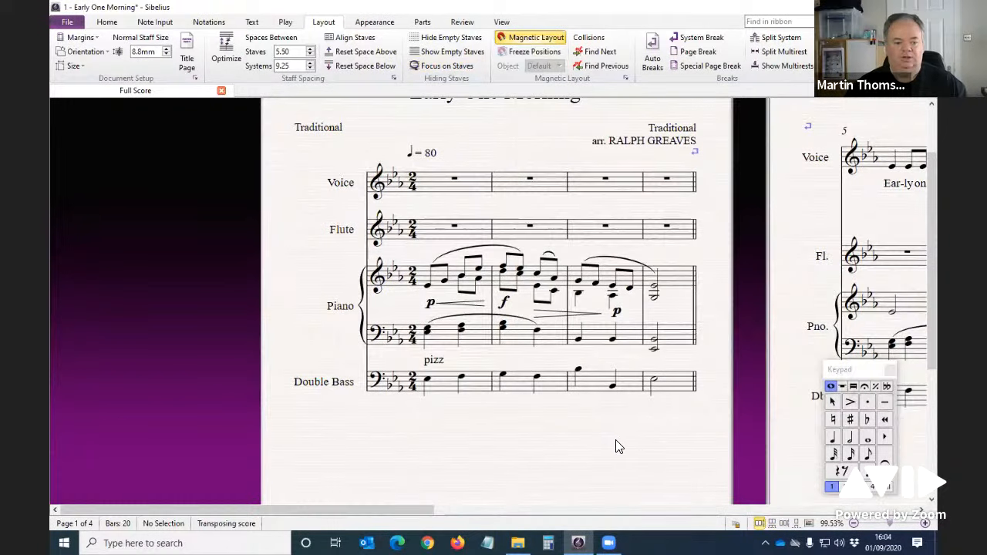
left_click(810, 524)
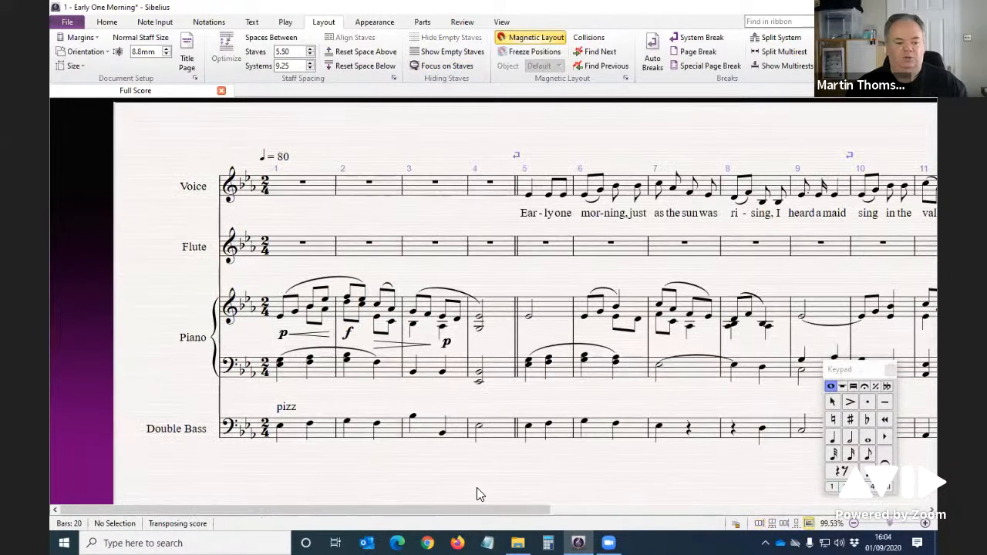
Step: Select bar 2 of the Voice staff, focus on that staff only, and return to page view
left_click_drag(447, 510, 355, 188)
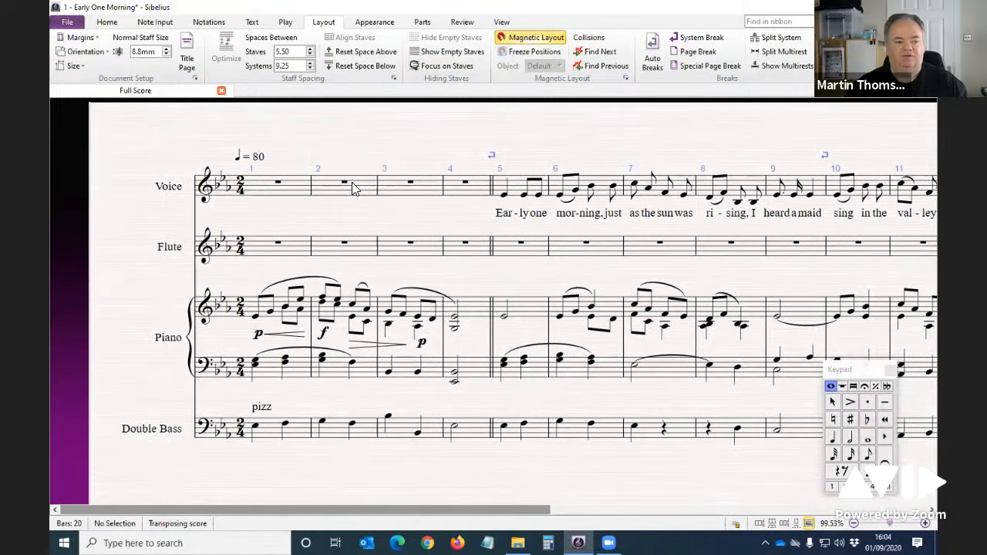
left_click(355, 188)
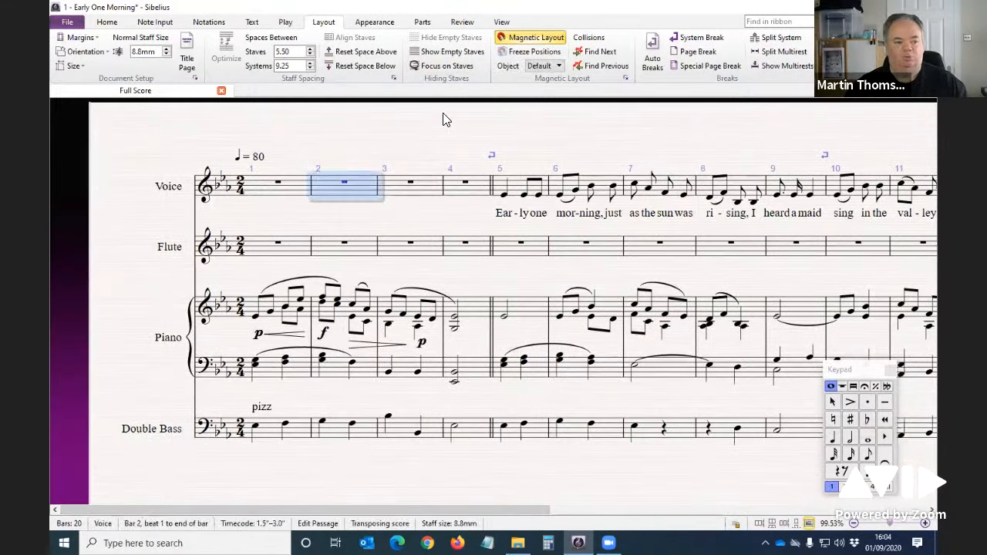
left_click(438, 67)
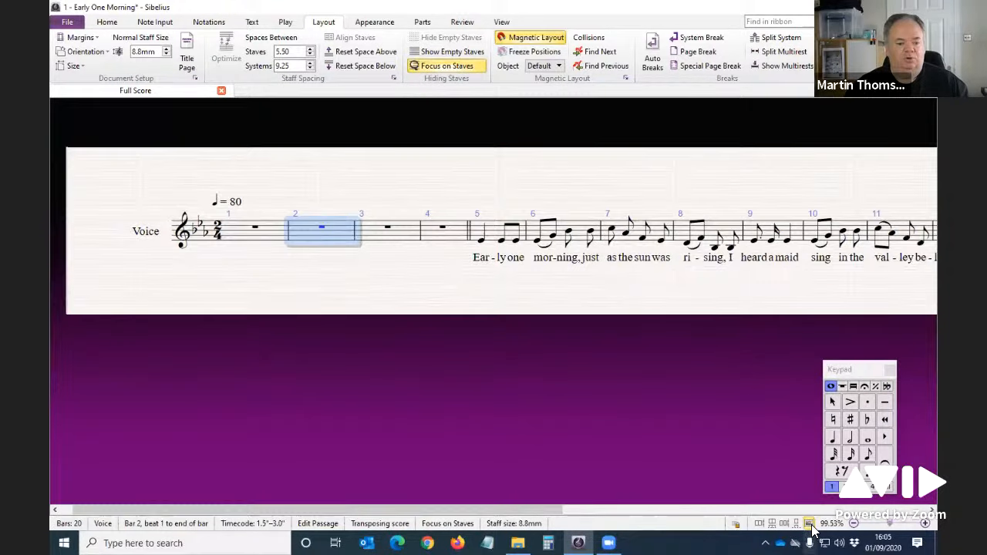
key("shift+p")
left_click(542, 329)
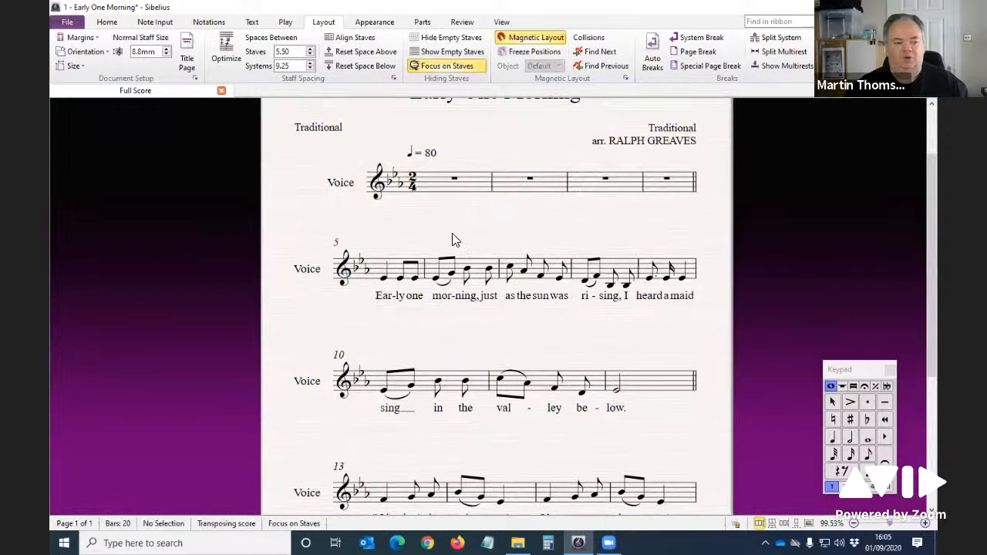
Step: Play back the Voice part from bar 5, then stop playback
left_click(307, 269)
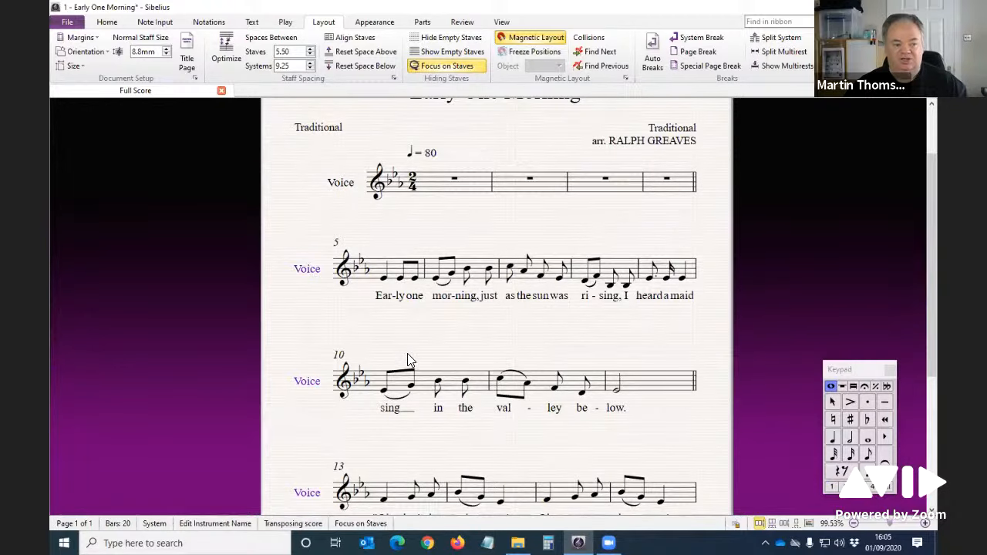
left_click_drag(482, 341, 466, 311)
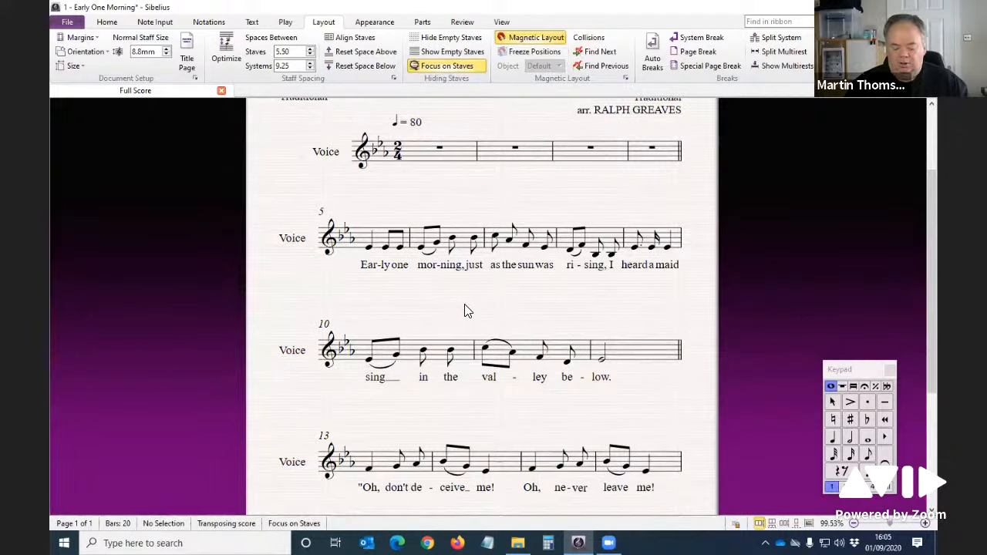
left_click(377, 245)
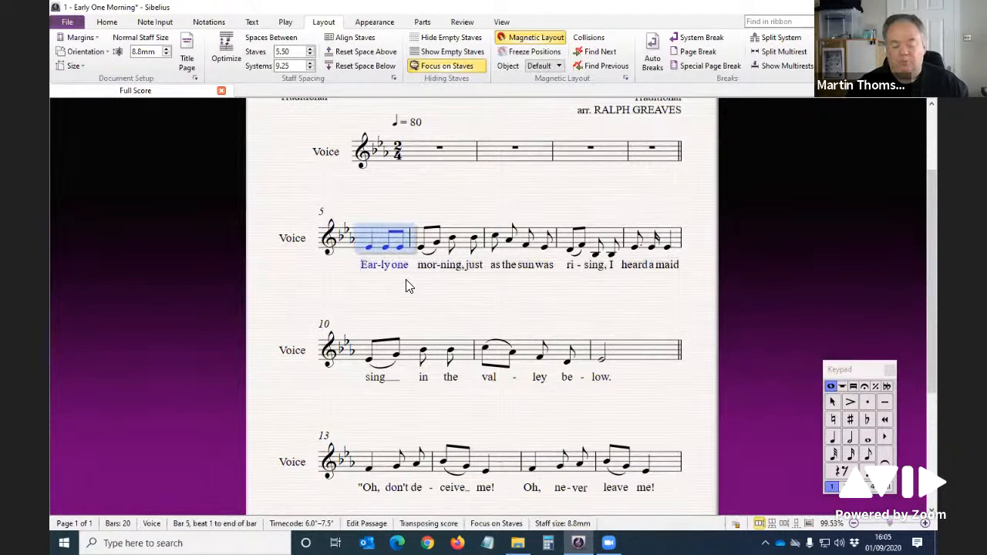
key("p")
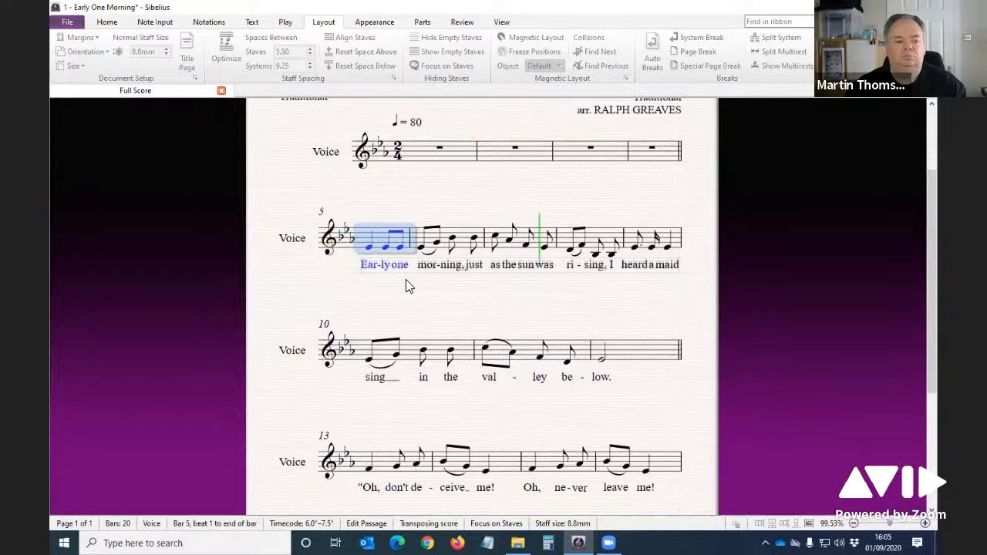
key("space")
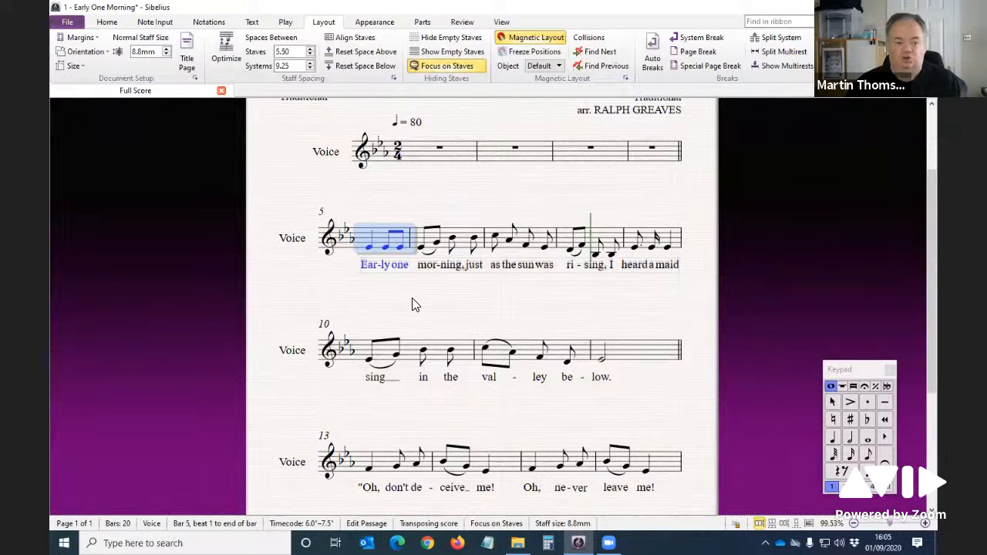
Step: Reselect bar 5 of the Voice staff and play the part again from there
left_click(418, 309)
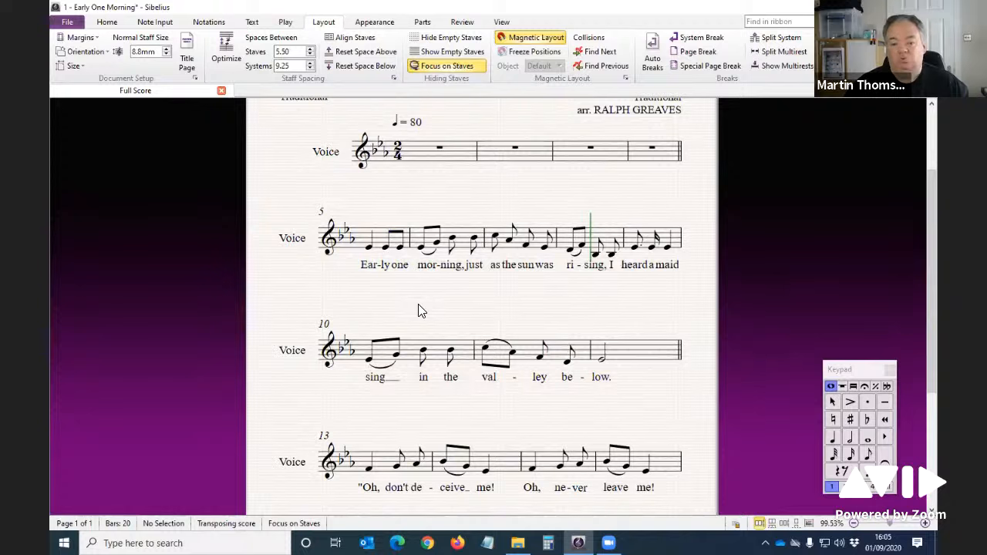
left_click(369, 247)
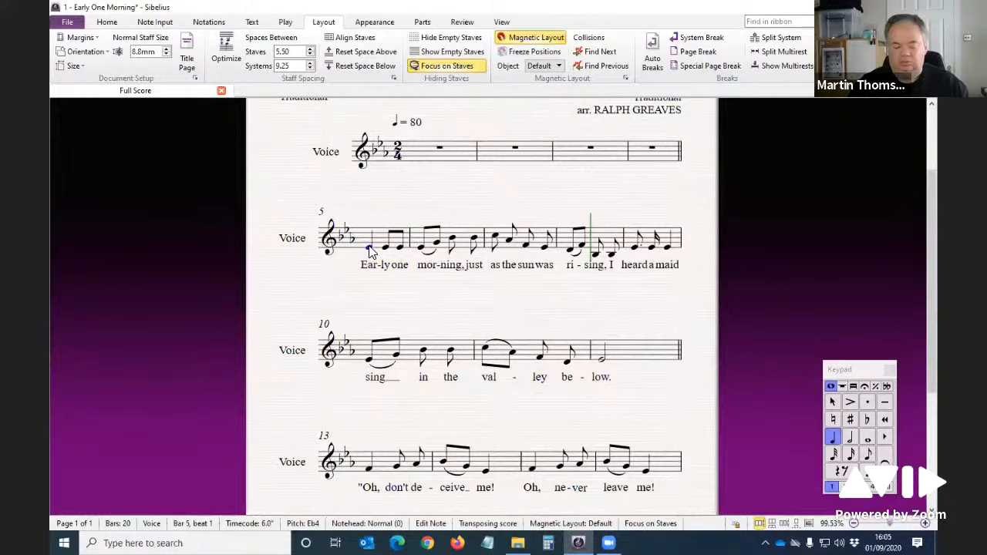
left_click(372, 245)
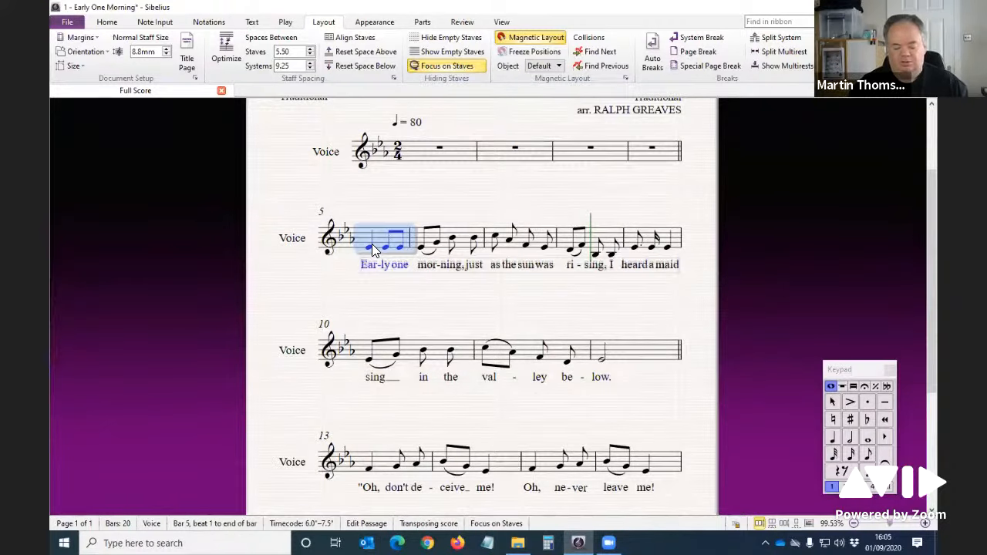
key("p")
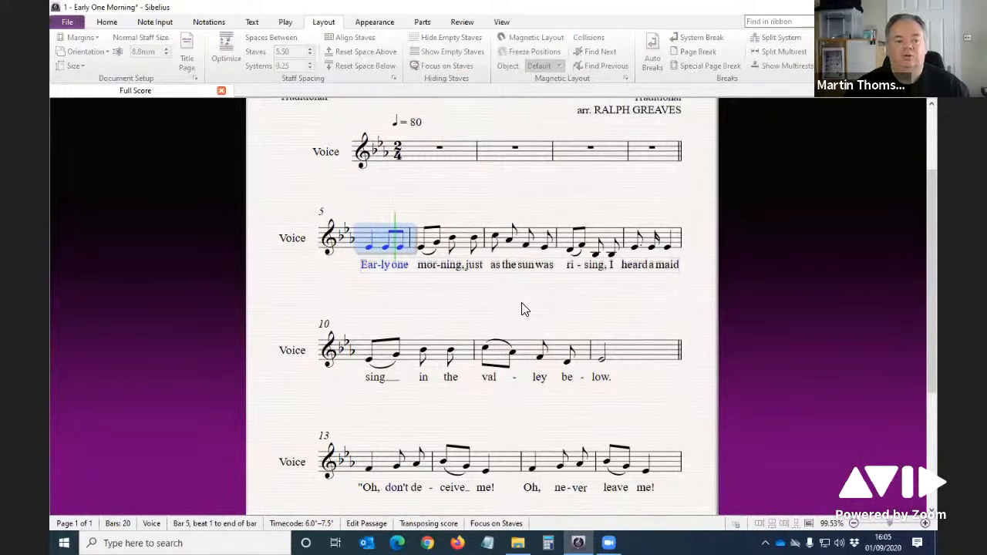
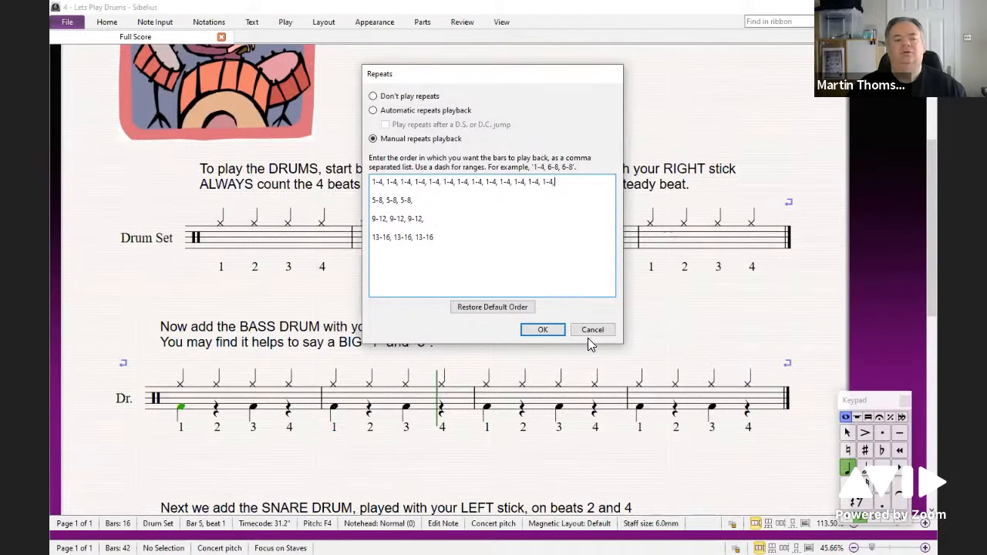
Step: Close the Repeats dialog without changes and clear the selection in the drum score
left_click(587, 333)
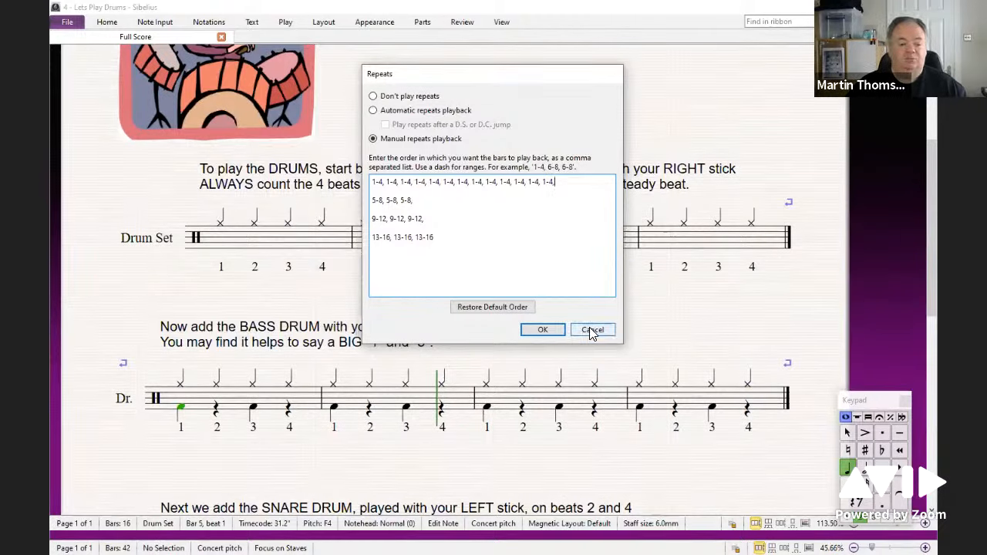
left_click(591, 331)
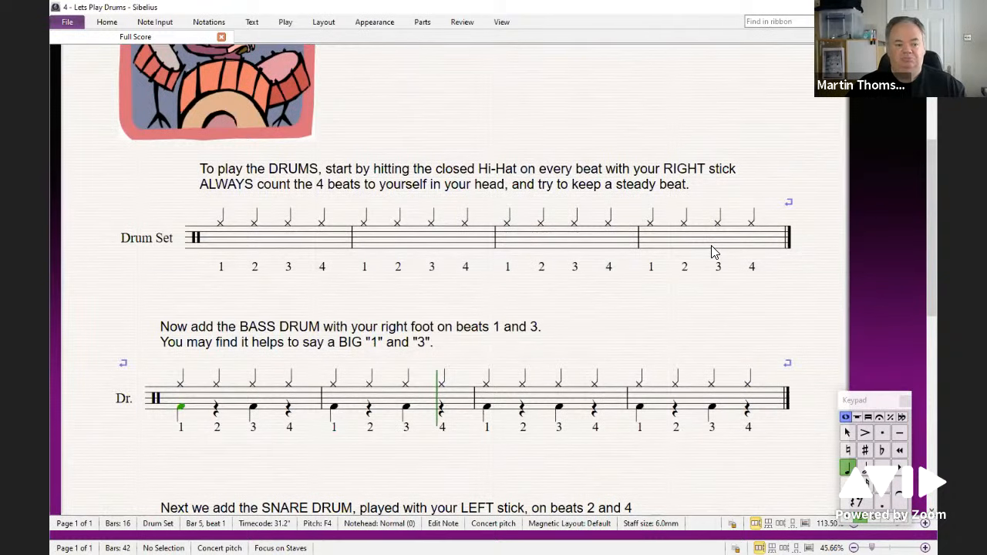
key("Escape")
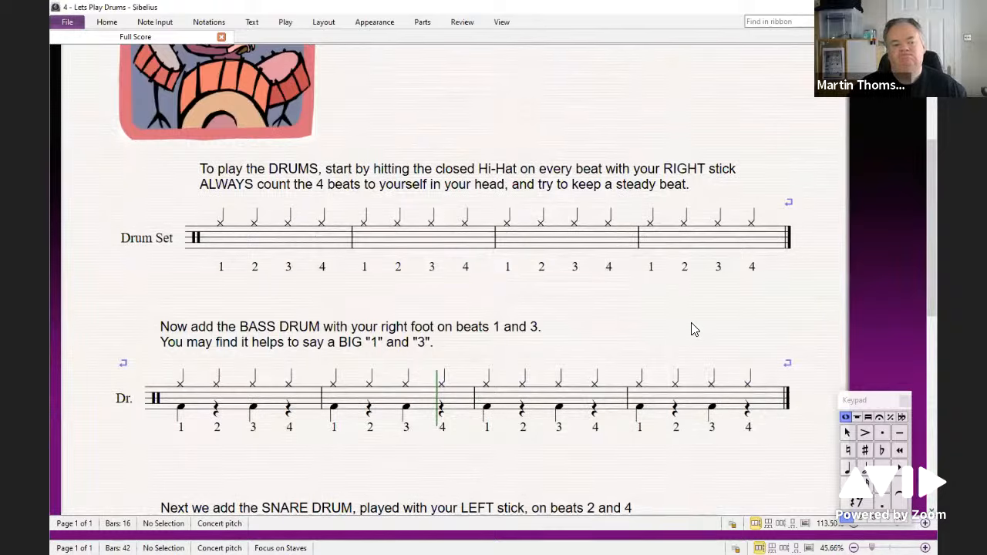
scroll(673, 326, "down", 10)
scroll(654, 374, "up", 5)
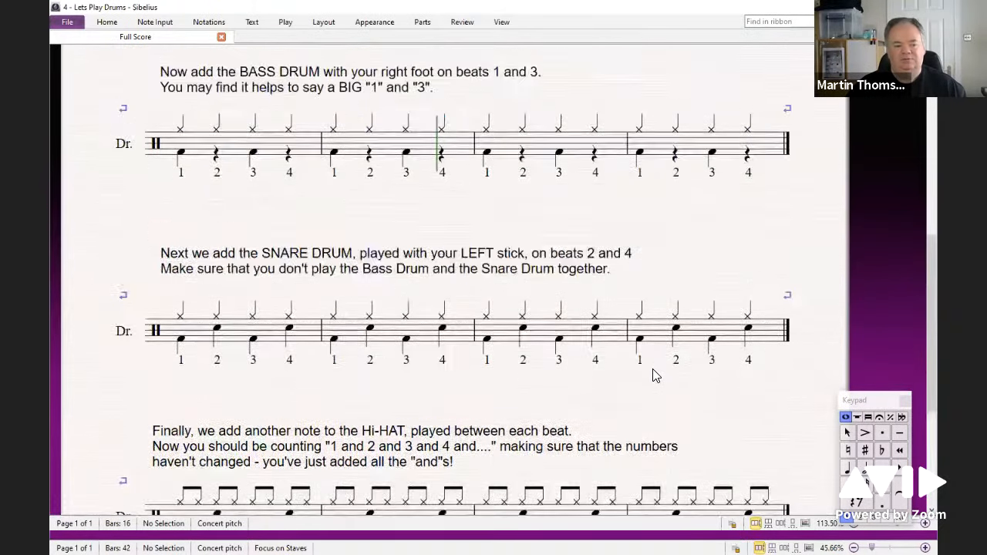
scroll(657, 331, "up", 5)
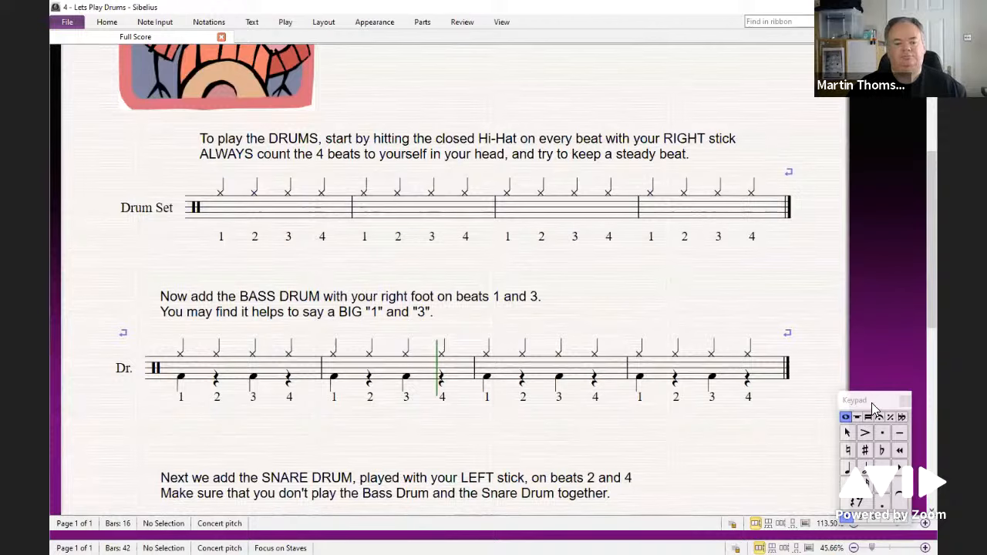
left_click_drag(875, 405, 879, 389)
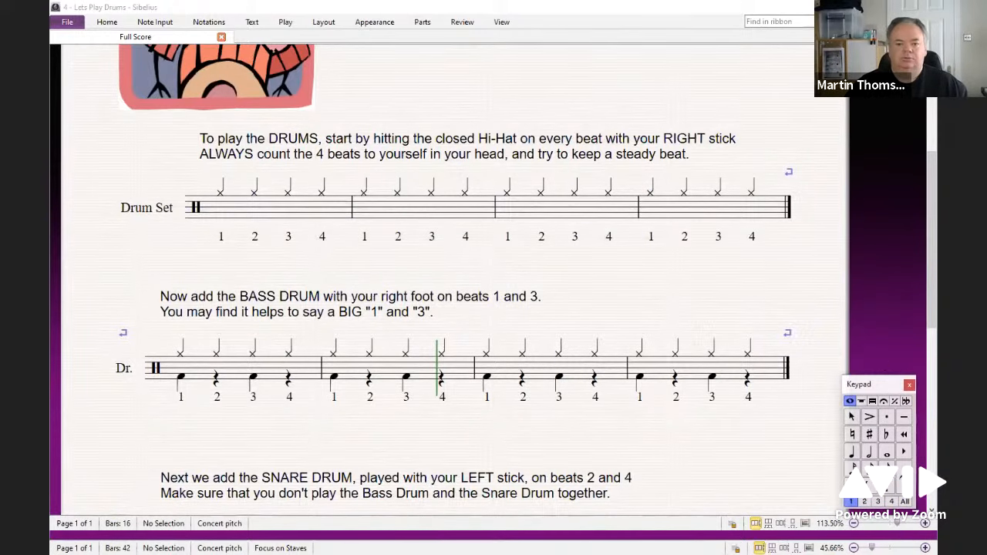
Step: Switch to the Draggem worksheet document and zoom out to view the whole page
left_click_drag(936, 139, 669, 100)
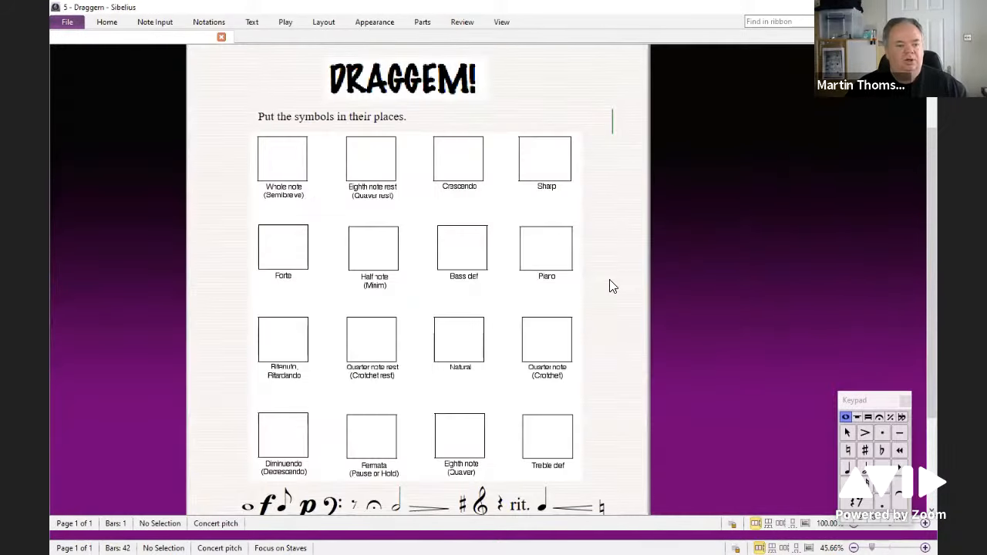
left_click_drag(624, 250, 682, 239)
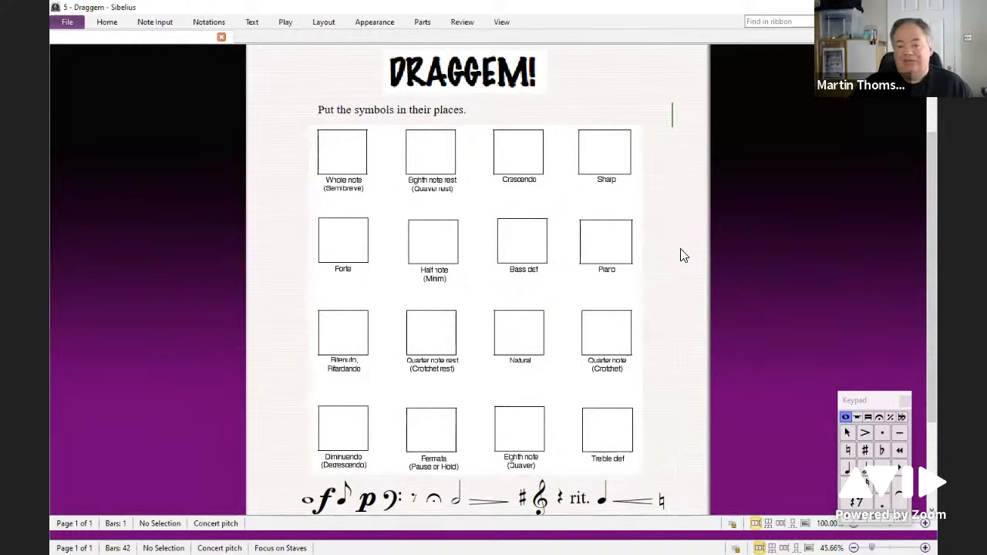
scroll(682, 255, "up", 1)
scroll(681, 255, "down", 2)
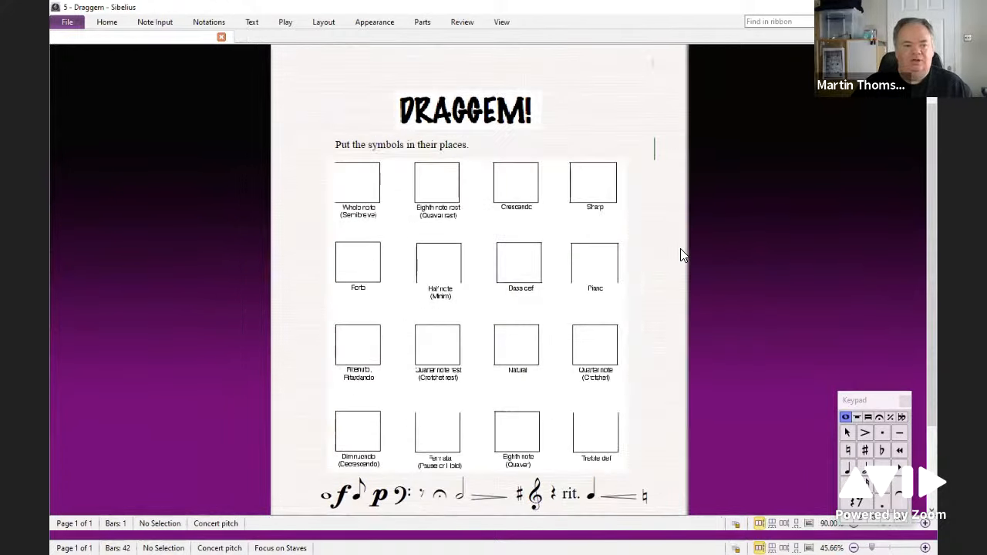
left_click_drag(639, 289, 639, 257)
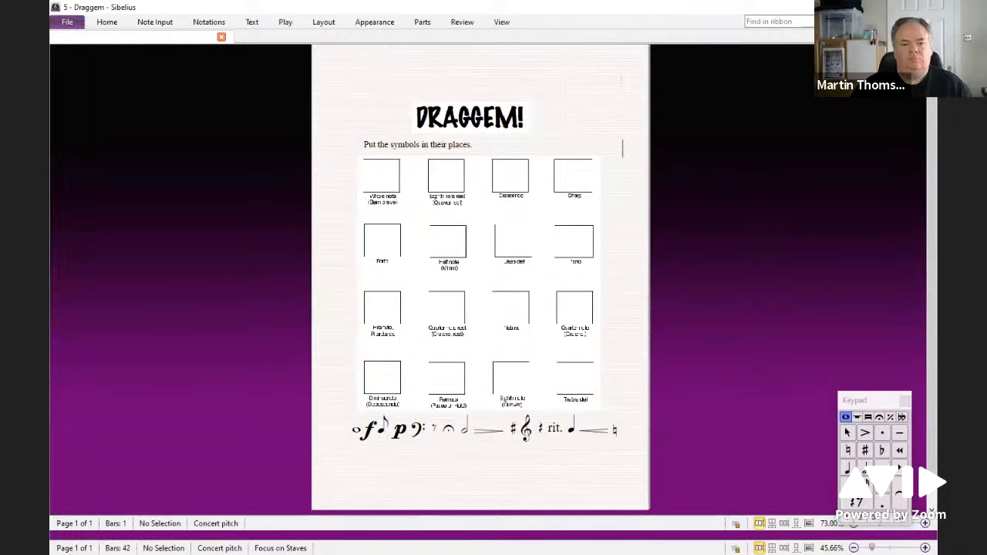
left_click(899, 8)
left_click(771, 37)
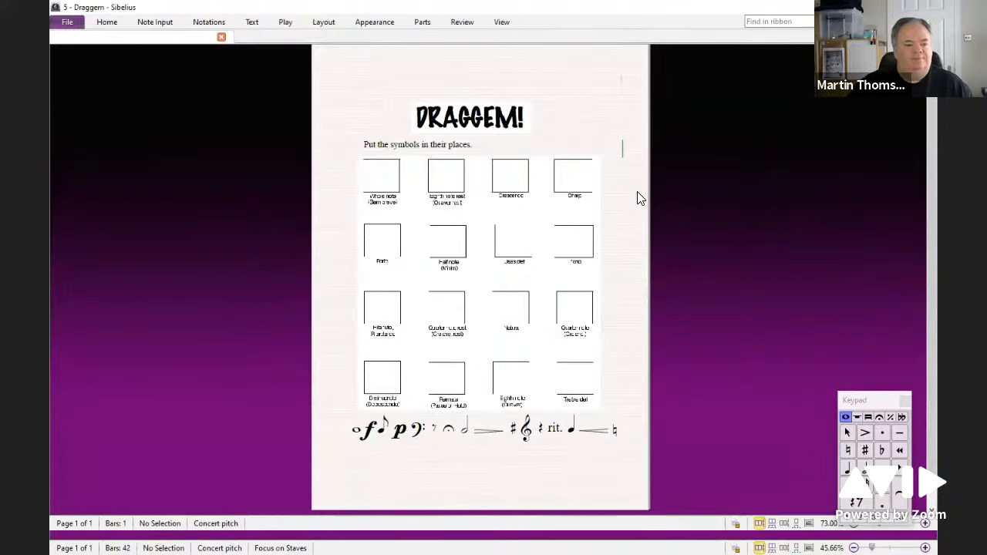
Step: Start playback of the Draggem worksheet and stop it again
left_click_drag(639, 196, 644, 176)
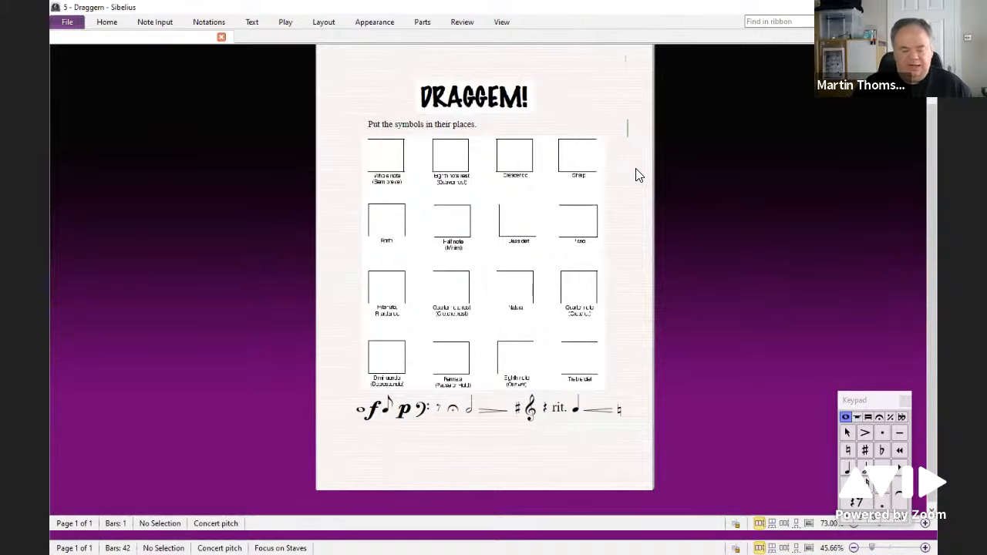
key("space")
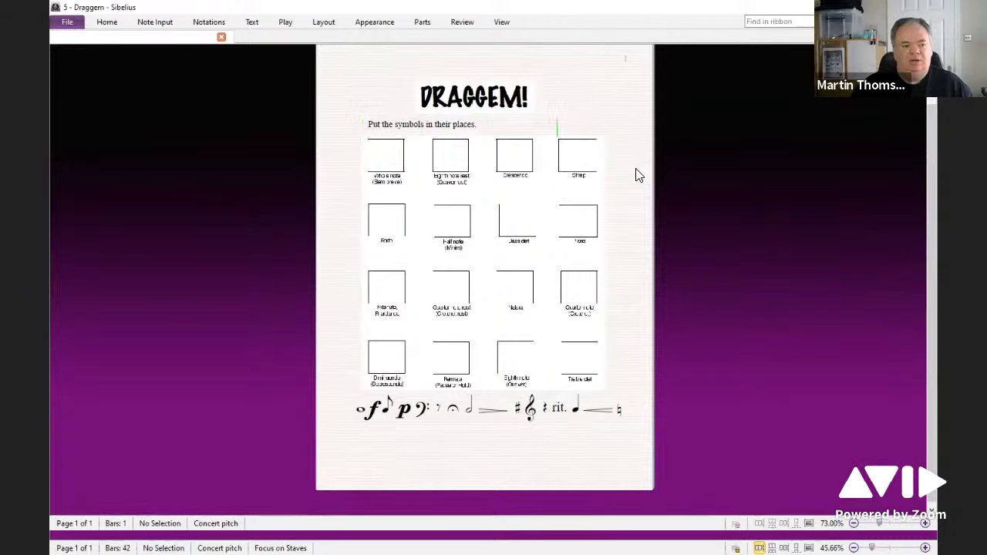
key("space")
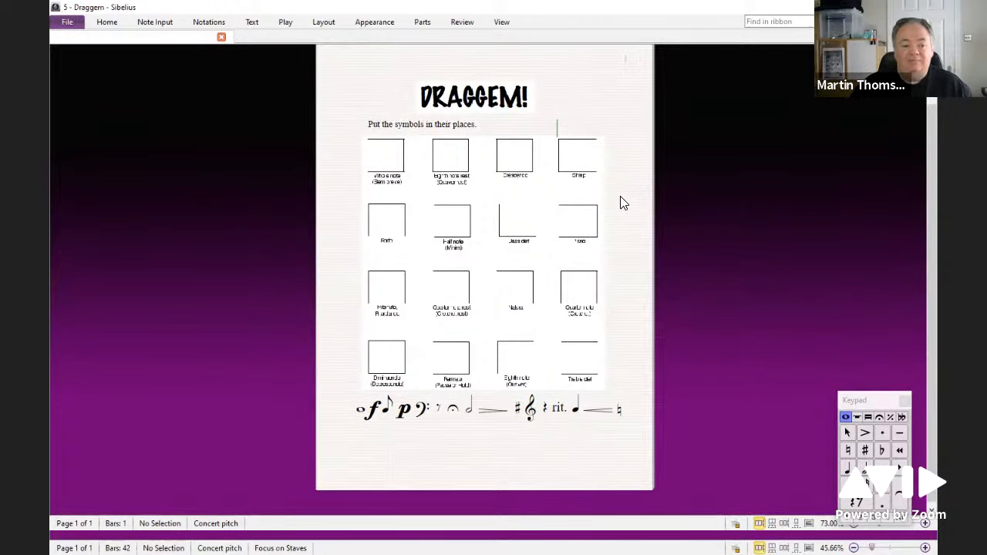
Step: Drag the natural sign from the symbol row into the Natural box
key("ctrl+plus")
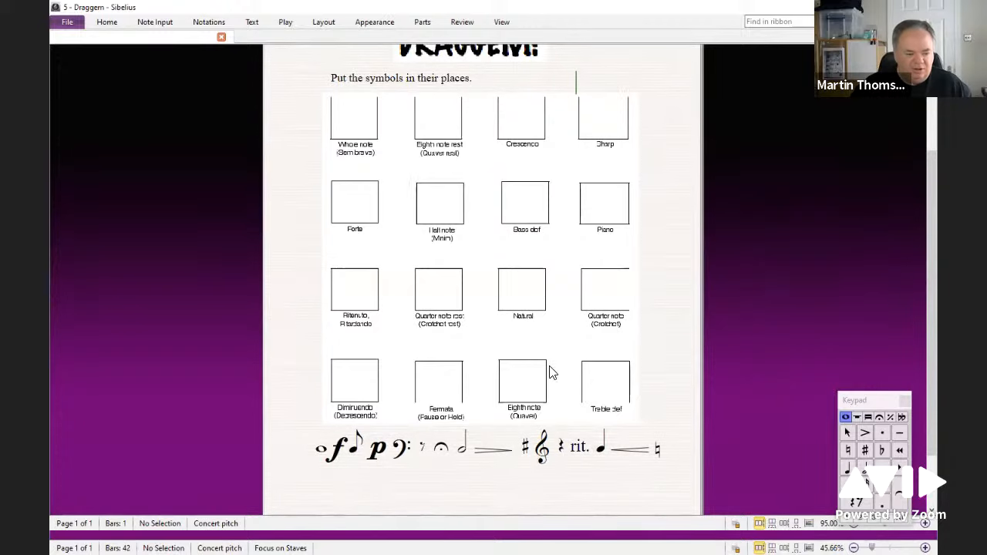
left_click_drag(657, 451, 522, 288)
left_click(680, 449)
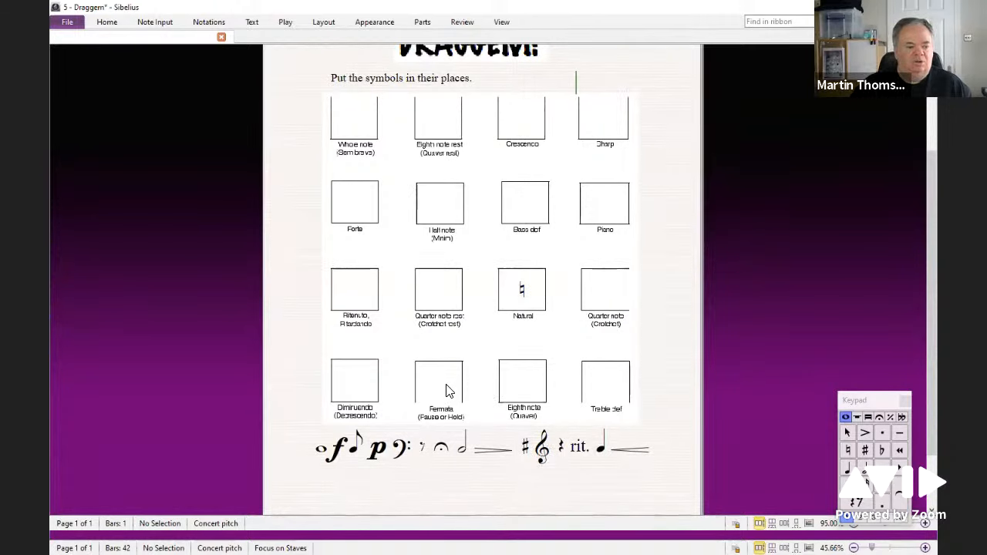
Step: Drag the fermata into the Fermata box and the treble clef into the Treble clef box
left_click_drag(441, 454, 436, 386)
left_click(659, 373)
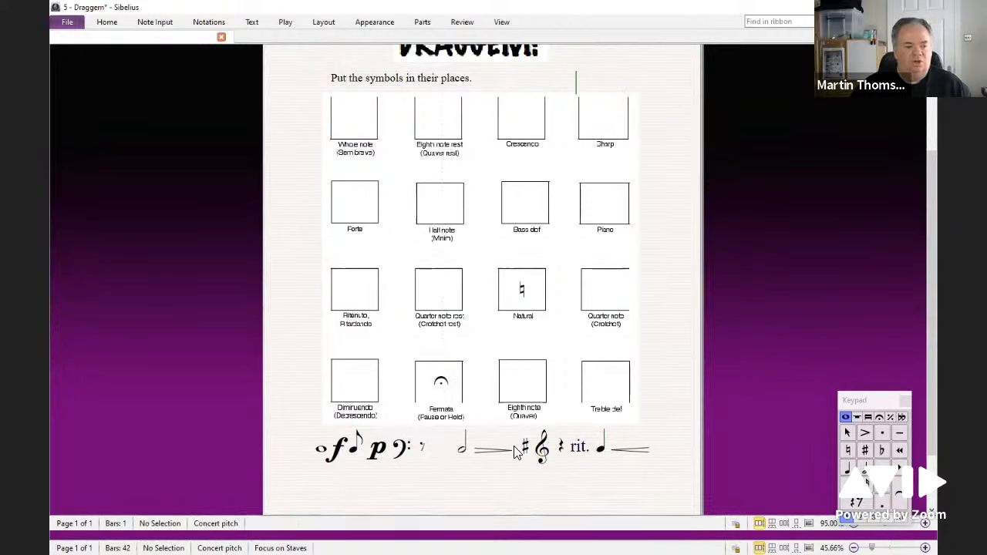
left_click_drag(545, 454, 608, 391)
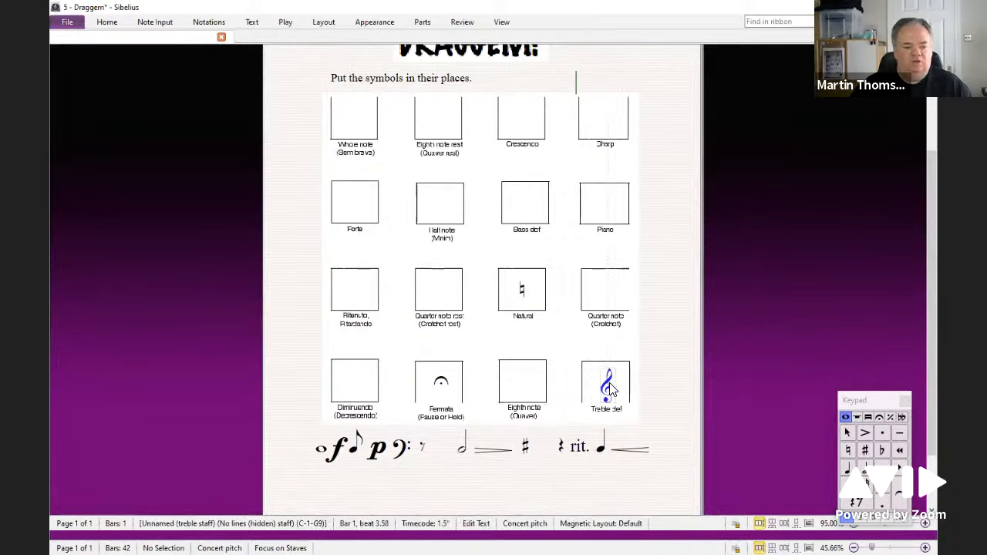
left_click(663, 339)
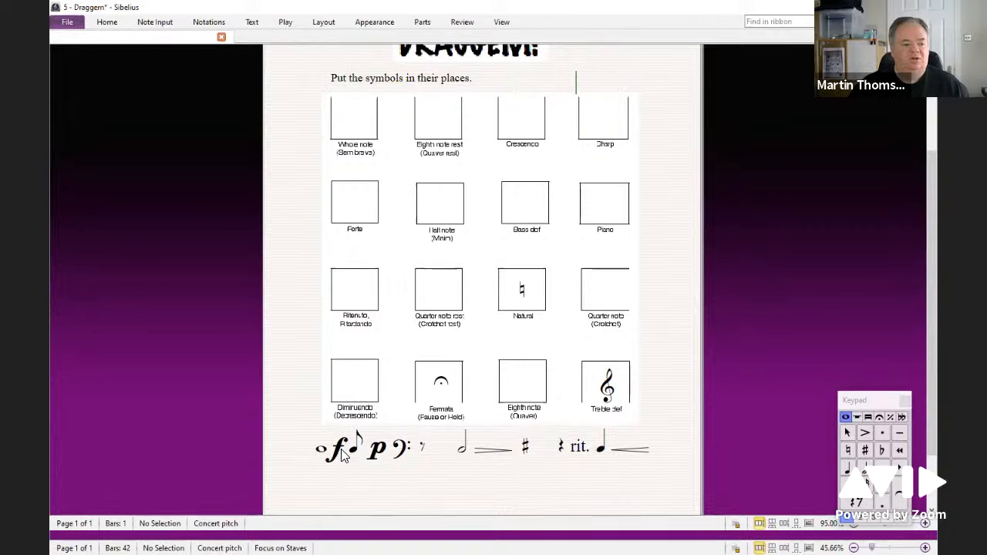
Step: Drag the piano marking into the Forte box, then drag it back down to the symbol row
left_click_drag(377, 448, 364, 207)
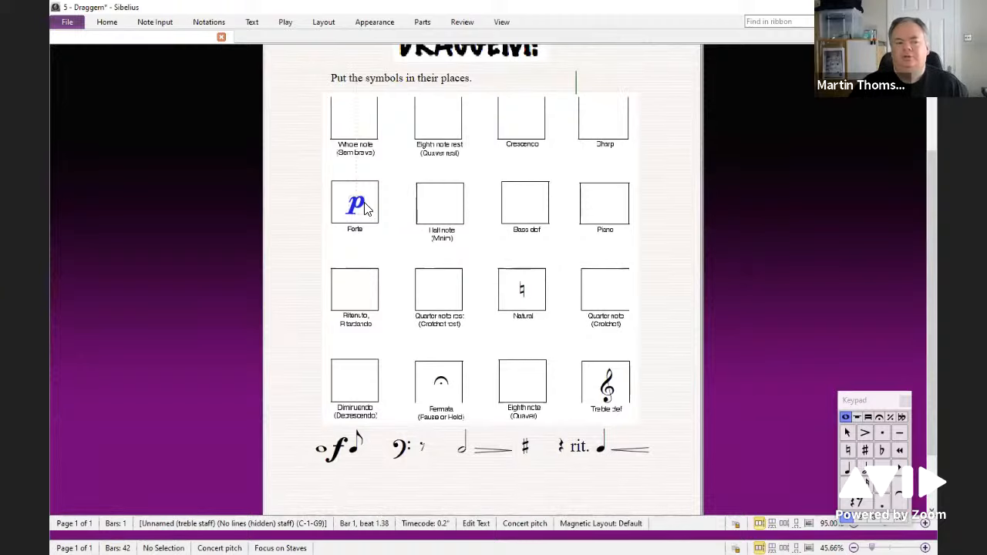
left_click(398, 249)
left_click(314, 215)
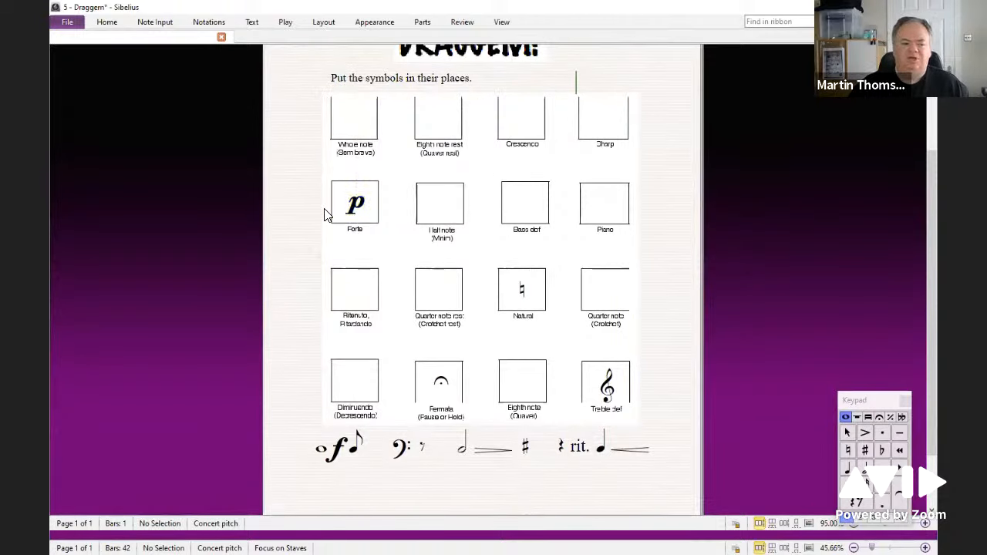
left_click_drag(355, 206, 436, 445)
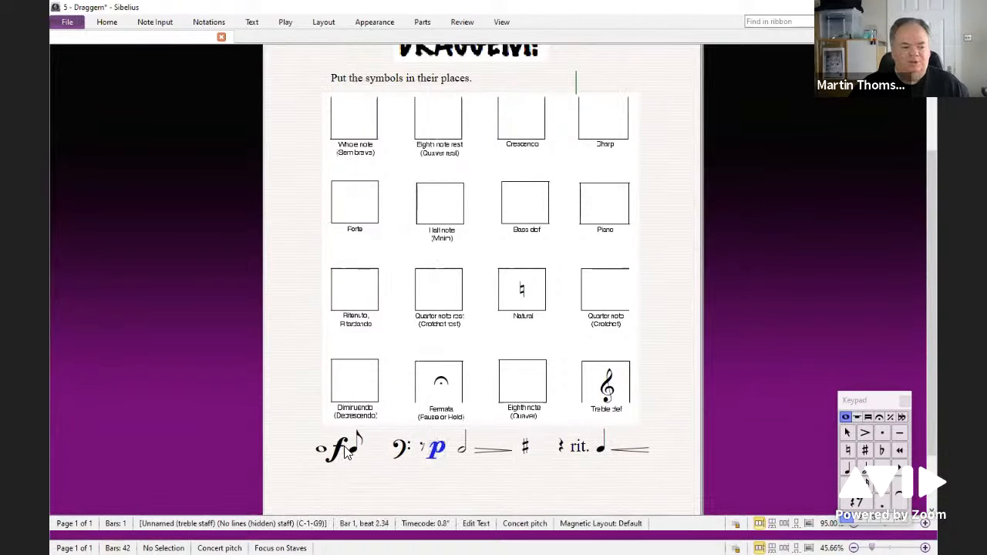
Step: Drag the forte marking into the Forte box and deselect it
left_click_drag(343, 435, 358, 185)
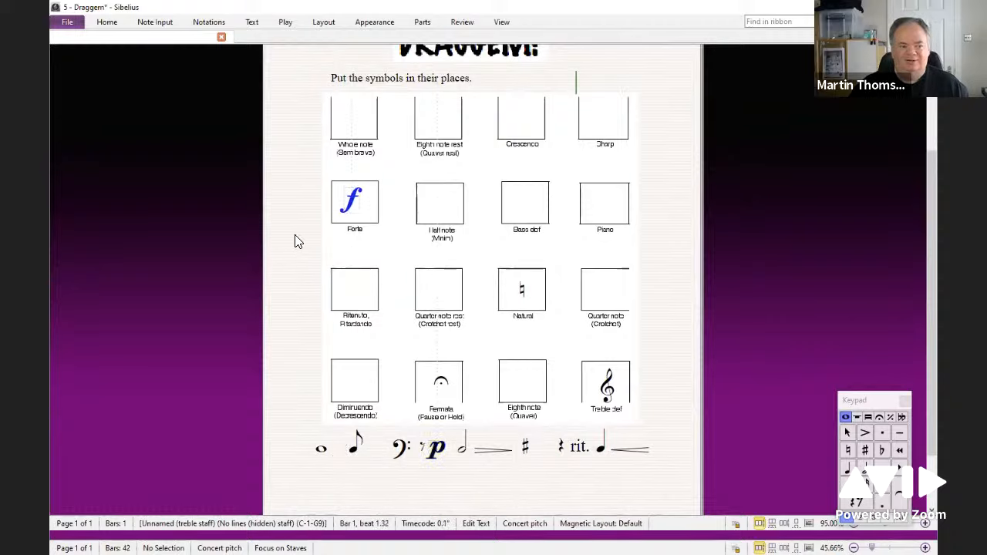
left_click(295, 242)
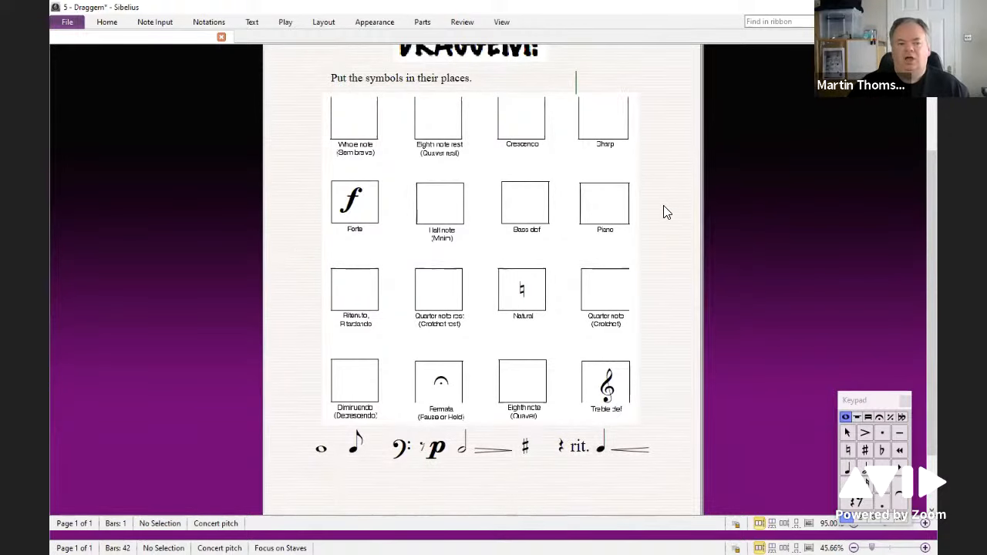
Step: Open the Add or Remove Instruments dialog to examine the unnamed hidden-line staff among All Instruments, then cancel
scroll(667, 213, "up", 1)
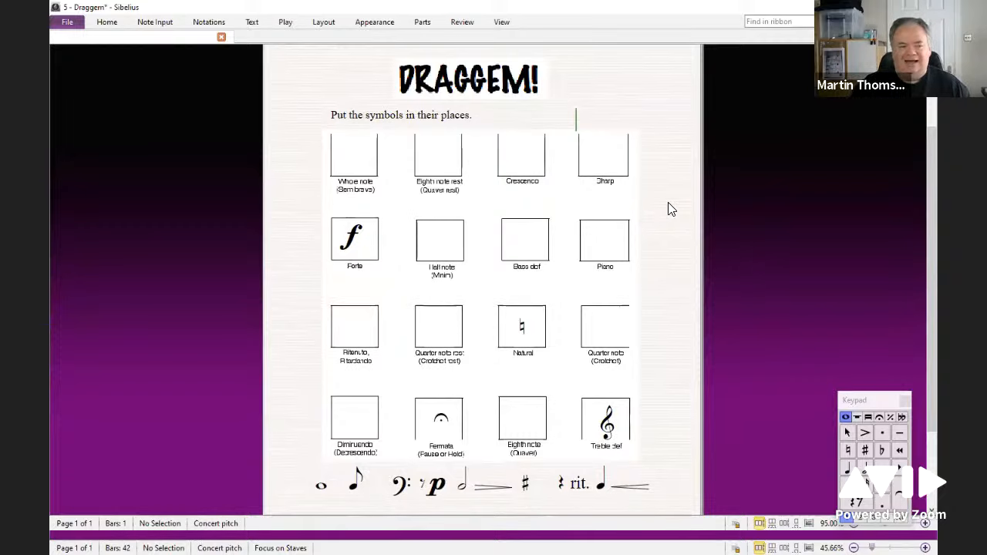
key("i")
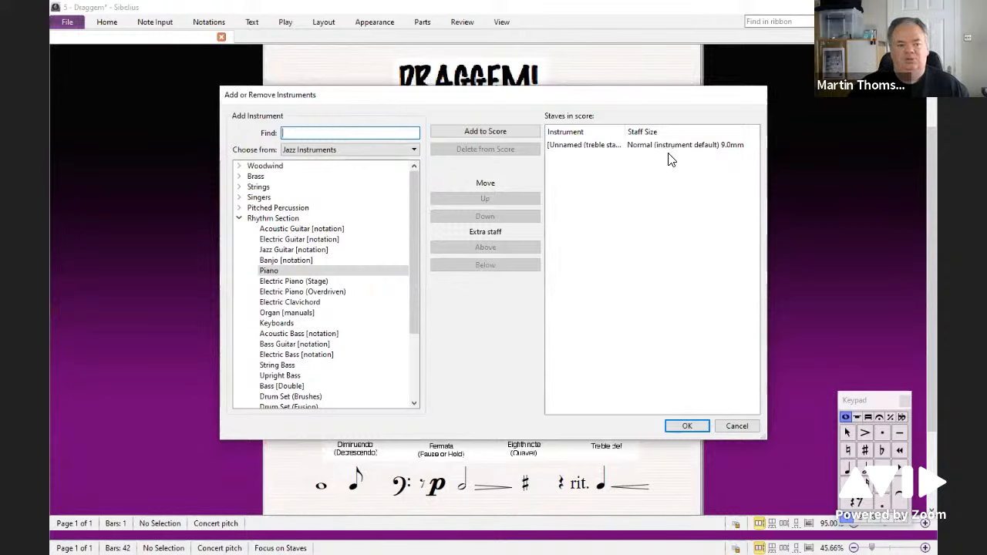
left_click_drag(627, 131, 715, 132)
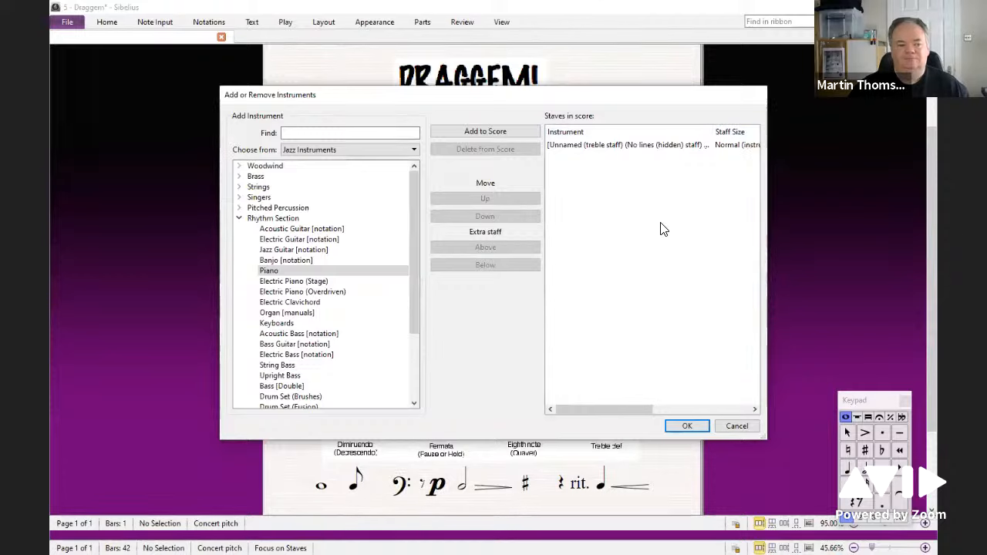
left_click(316, 151)
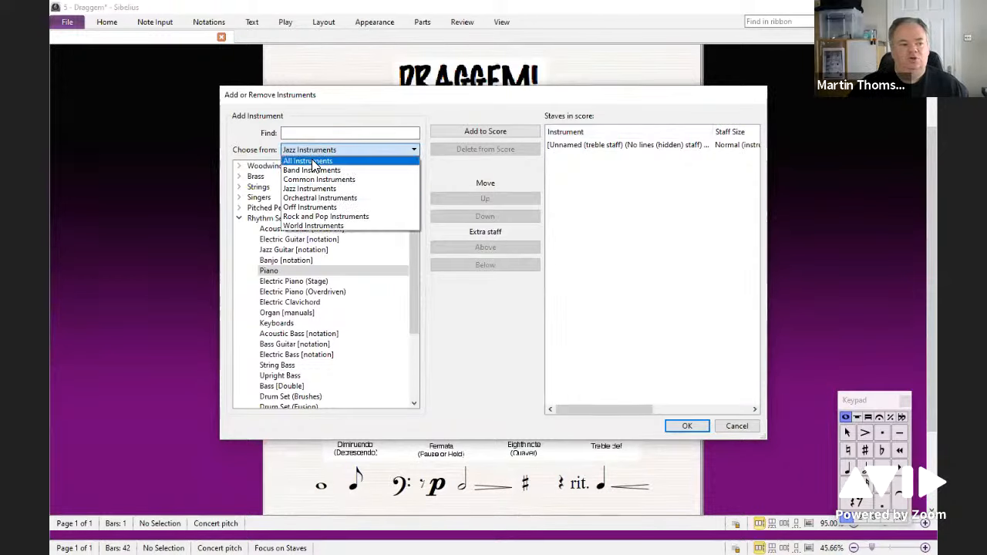
left_click(311, 159)
scroll(347, 262, "down", 3)
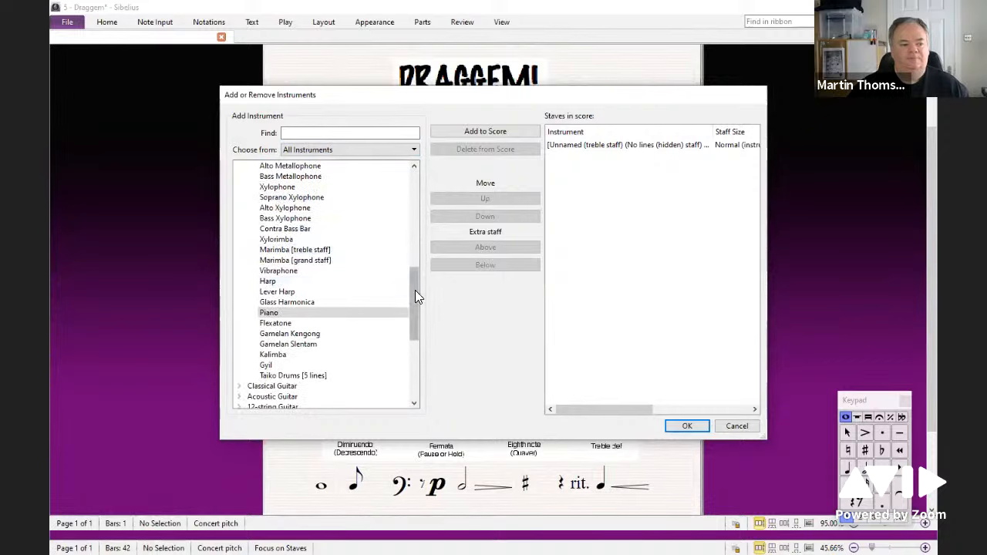
left_click_drag(415, 290, 414, 207)
left_click(239, 249)
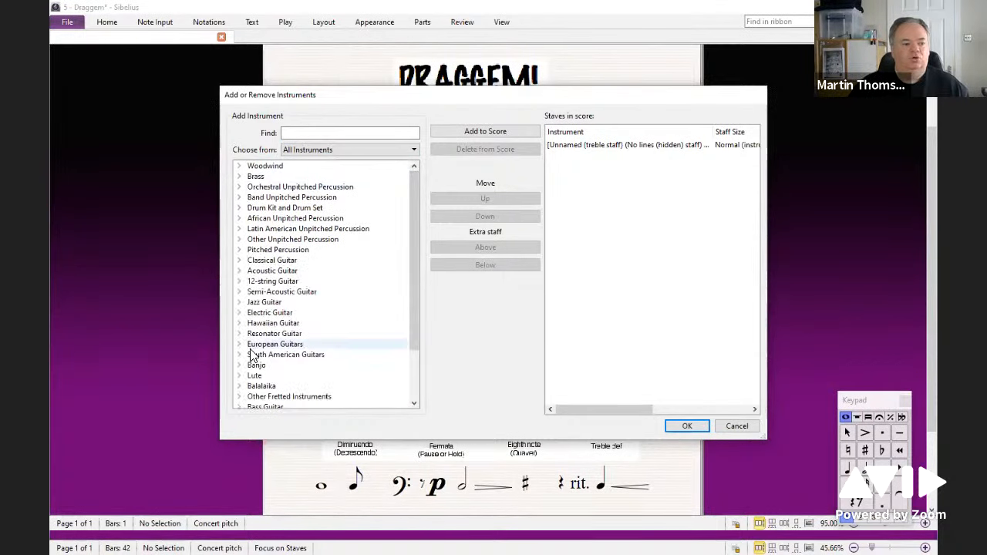
scroll(262, 359, "down", 2)
left_click(239, 398)
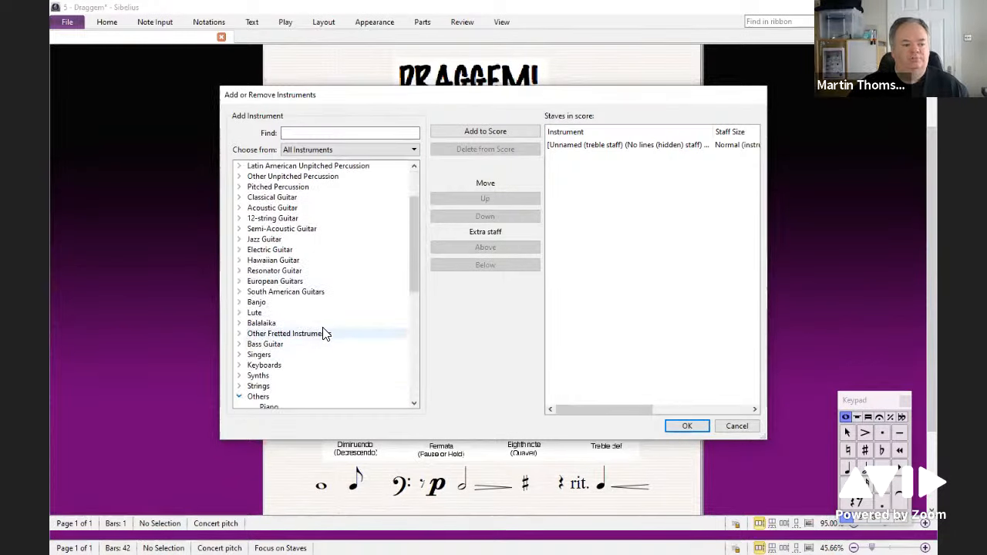
scroll(326, 331, "down", 8)
scroll(315, 321, "up", 3)
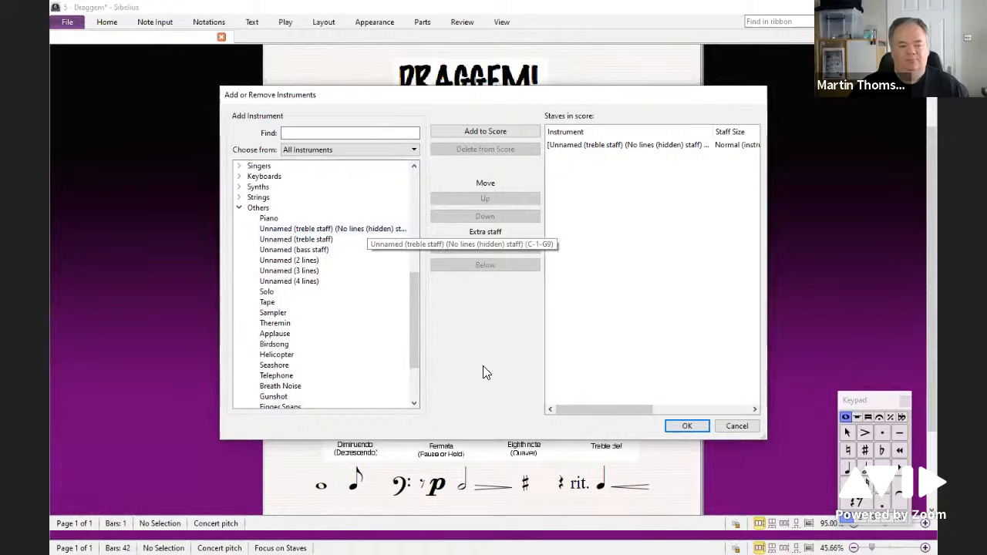
left_click(743, 425)
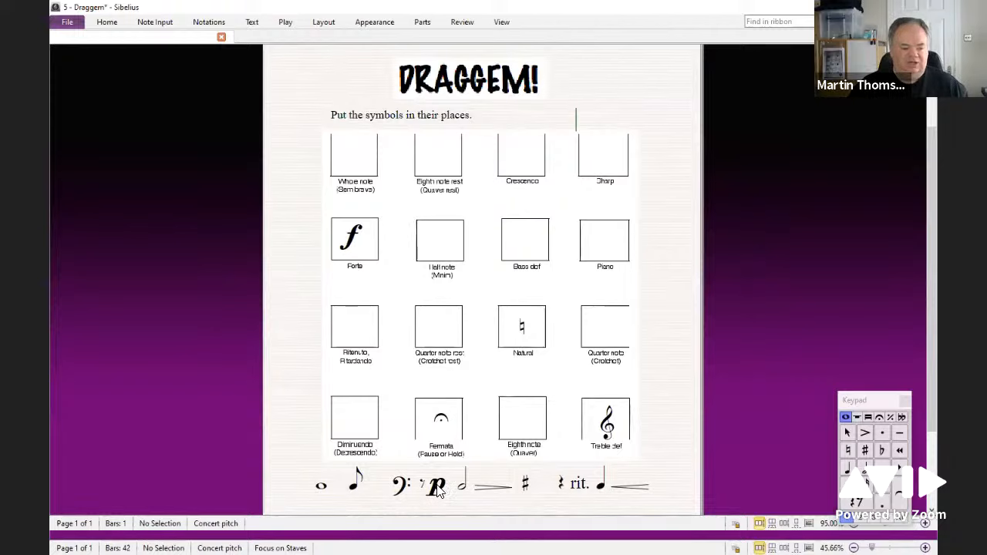
Step: Nudge the piano marking back into the symbol row, then browse the Symbols gallery and close it
mouse_move(437, 487)
left_mouse_down()
mouse_move(482, 360)
mouse_move(484, 178)
mouse_move(485, 232)
mouse_move(471, 236)
mouse_move(522, 237)
mouse_move(482, 239)
mouse_move(478, 284)
mouse_move(476, 260)
mouse_move(537, 241)
mouse_move(493, 296)
mouse_move(515, 328)
mouse_move(590, 320)
mouse_move(542, 269)
mouse_move(473, 347)
mouse_move(441, 483)
left_mouse_up()
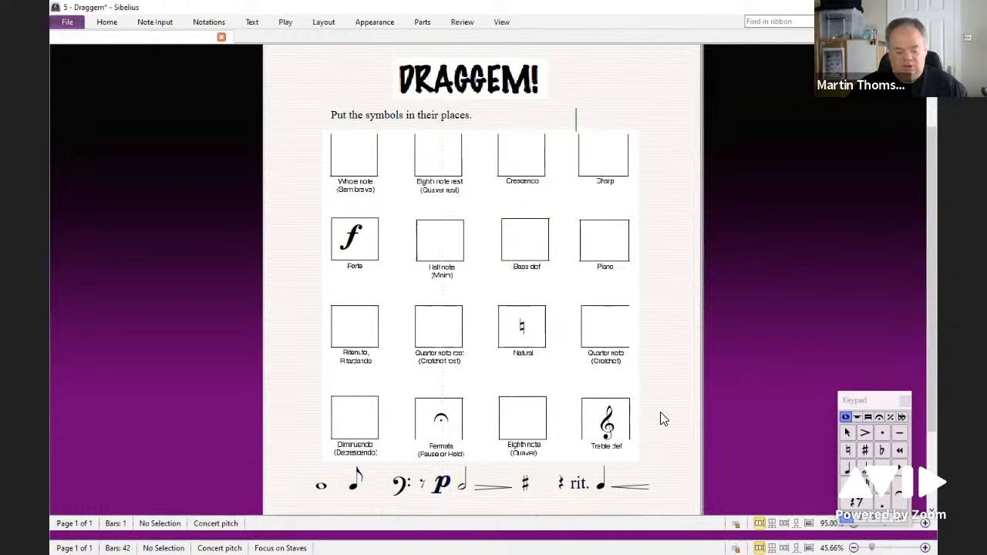
key("z")
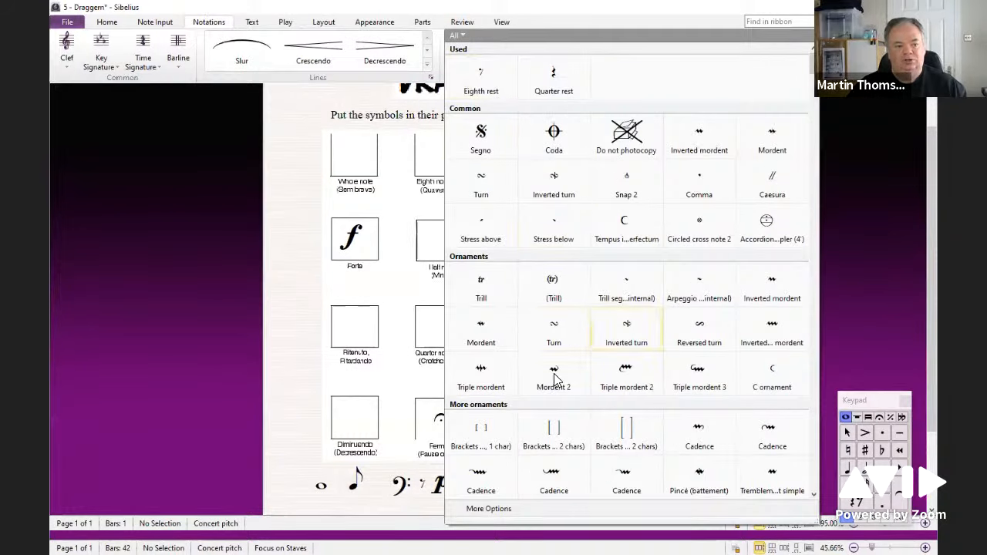
scroll(640, 342, "down", 1)
scroll(640, 342, "down", 15)
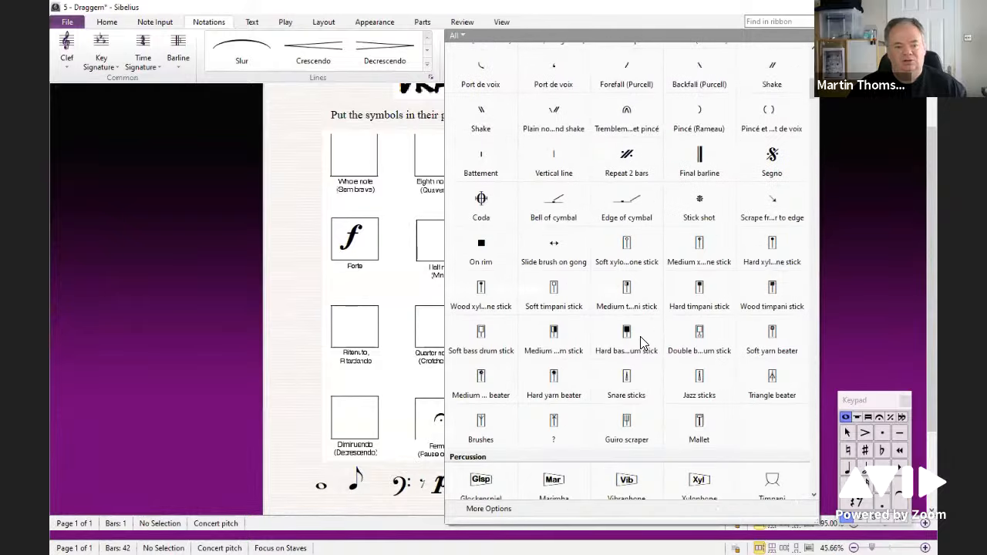
scroll(640, 342, "down", 10)
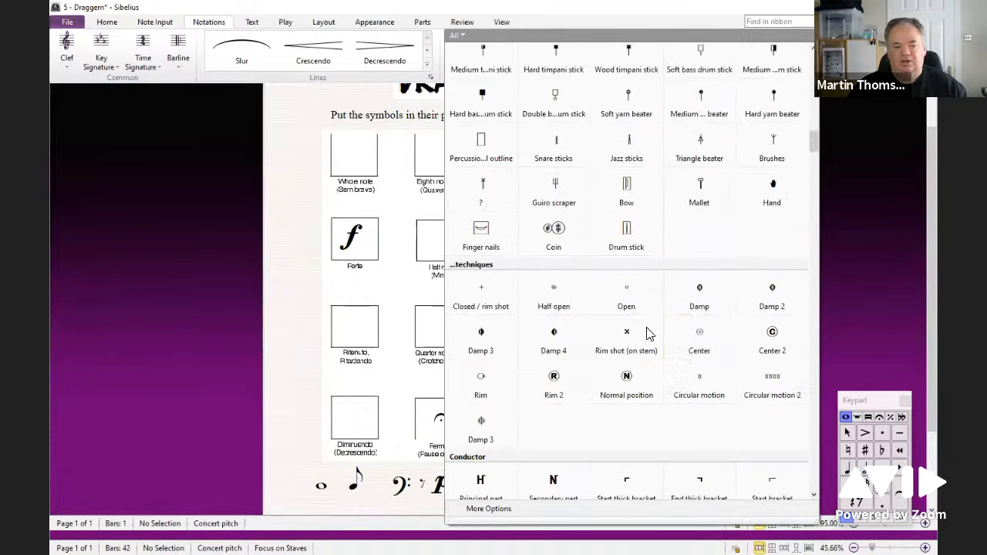
left_click(308, 296)
left_click(306, 294)
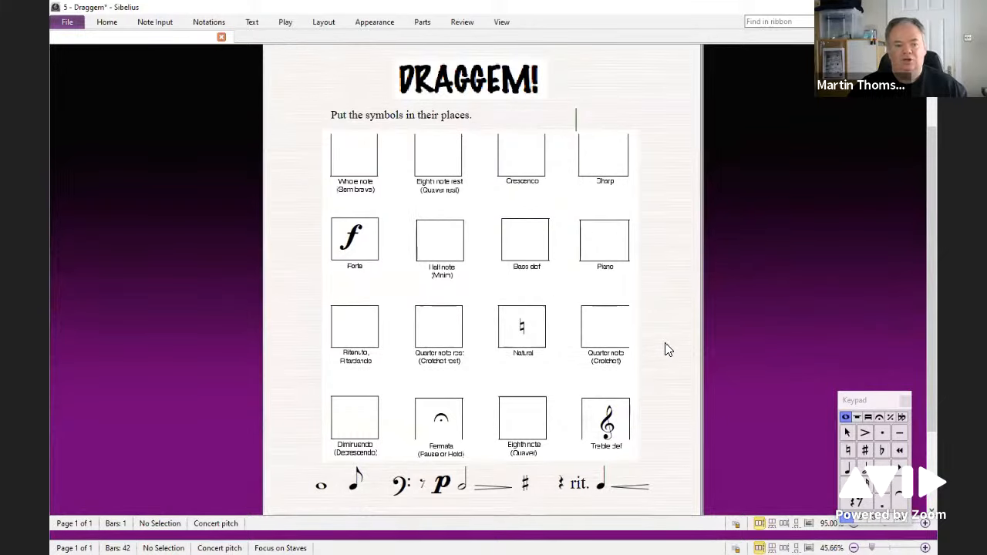
scroll(667, 350, "up", 3)
scroll(667, 349, "down", 6)
scroll(668, 349, "up", 3)
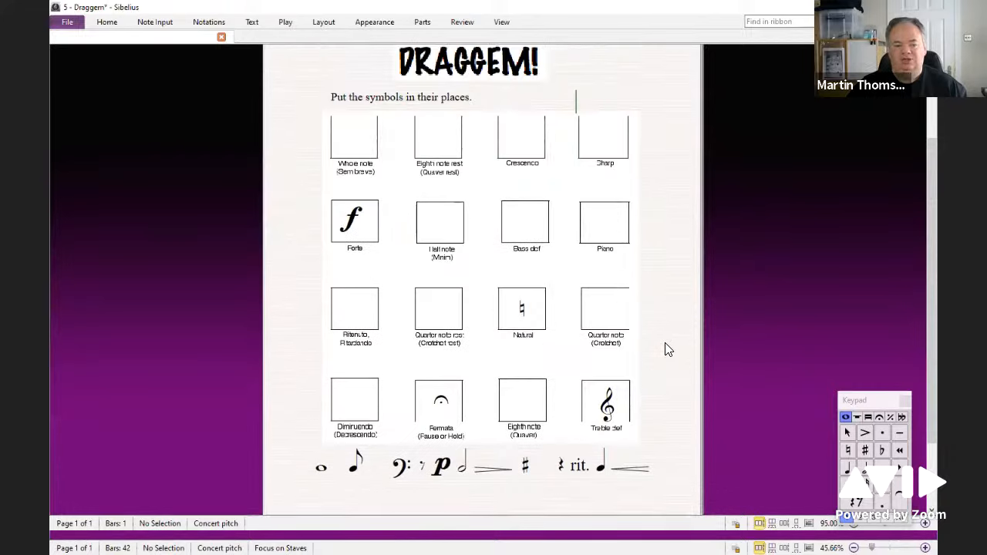
scroll(667, 349, "up", 1)
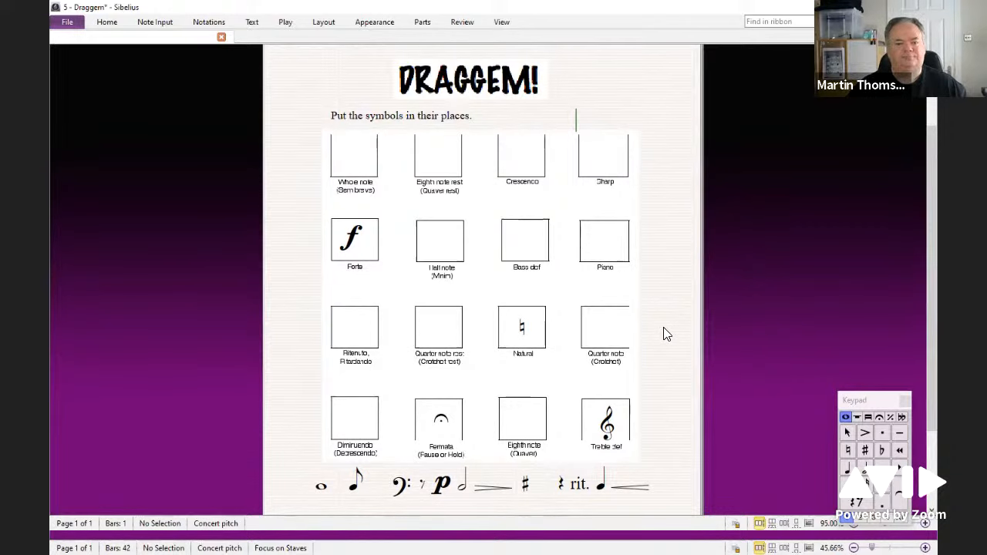
left_click_drag(666, 334, 666, 308)
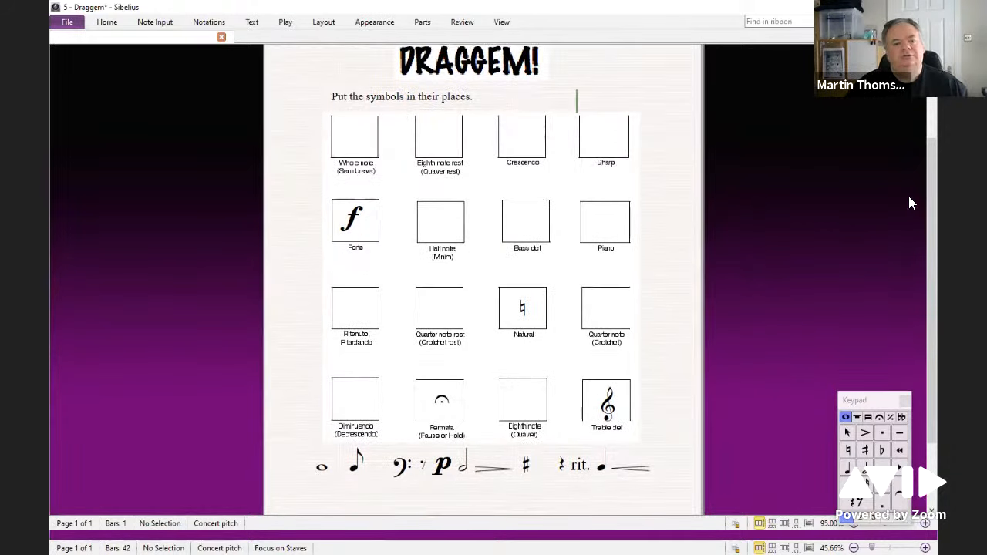
Step: Switch to the Exploding Bach score and play it back from the first piano note, then stop
left_click_drag(925, 158, 615, 187)
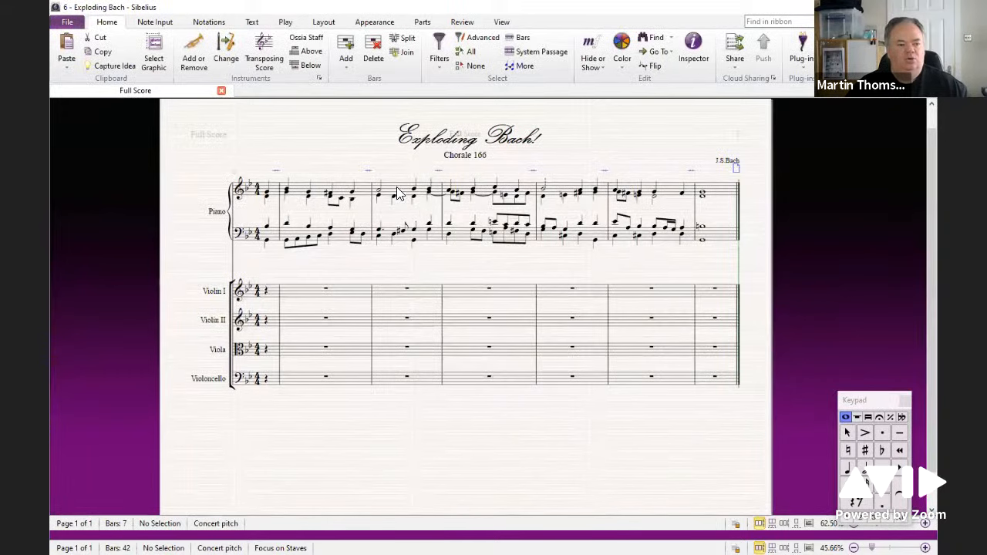
left_click_drag(336, 147, 374, 143)
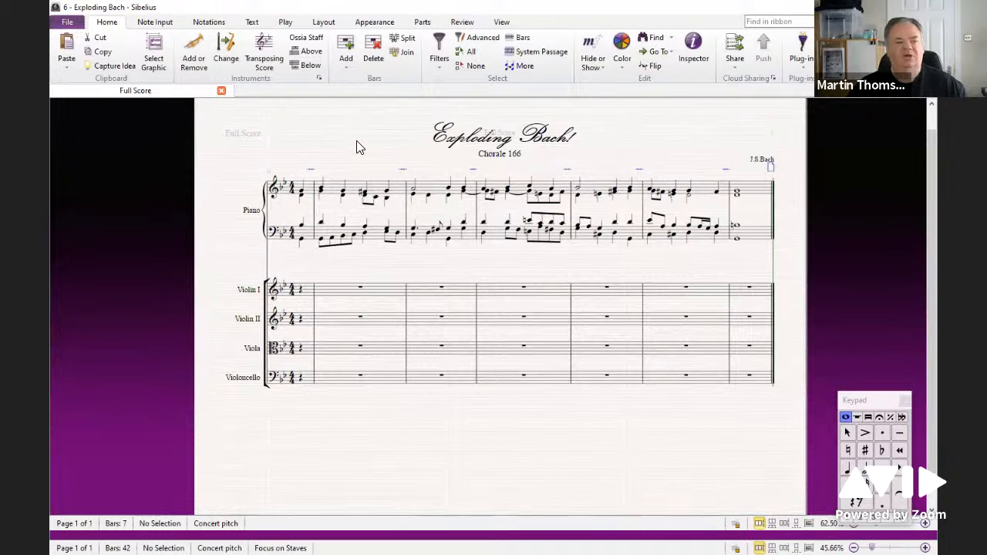
left_click(301, 191)
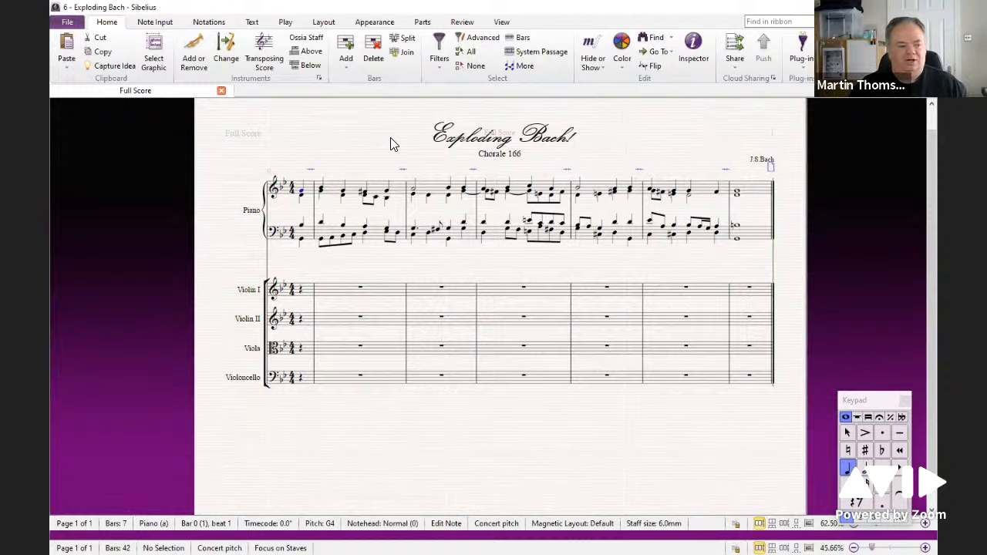
key("space")
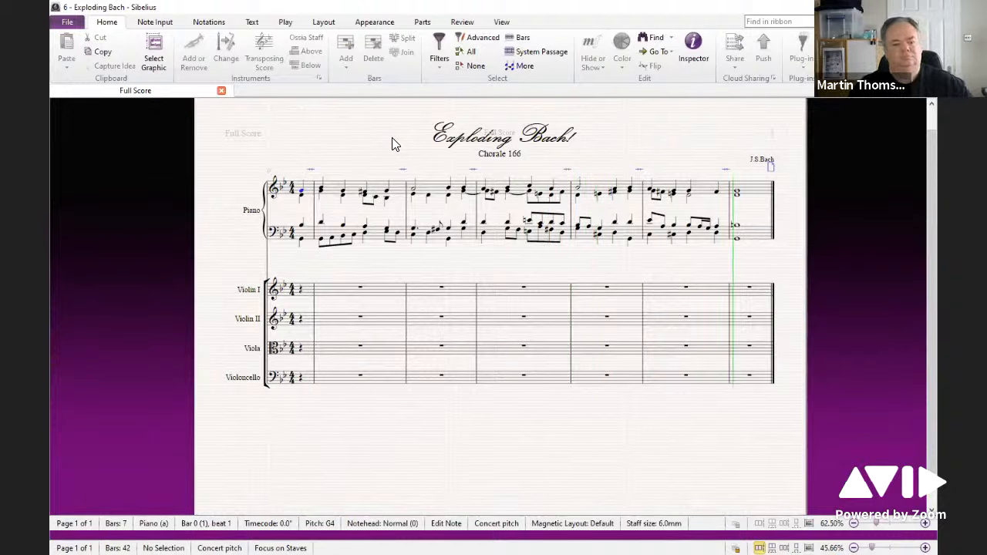
key("space")
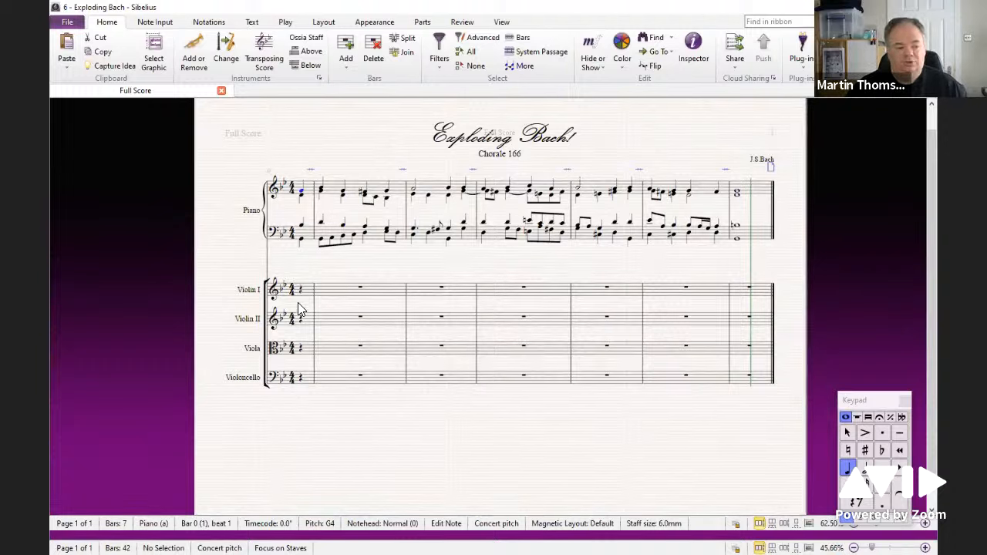
Step: Arrange the piano passage from both staves onto the Violin I to Violoncello staves using the Explode arrange style
double_click(333, 192)
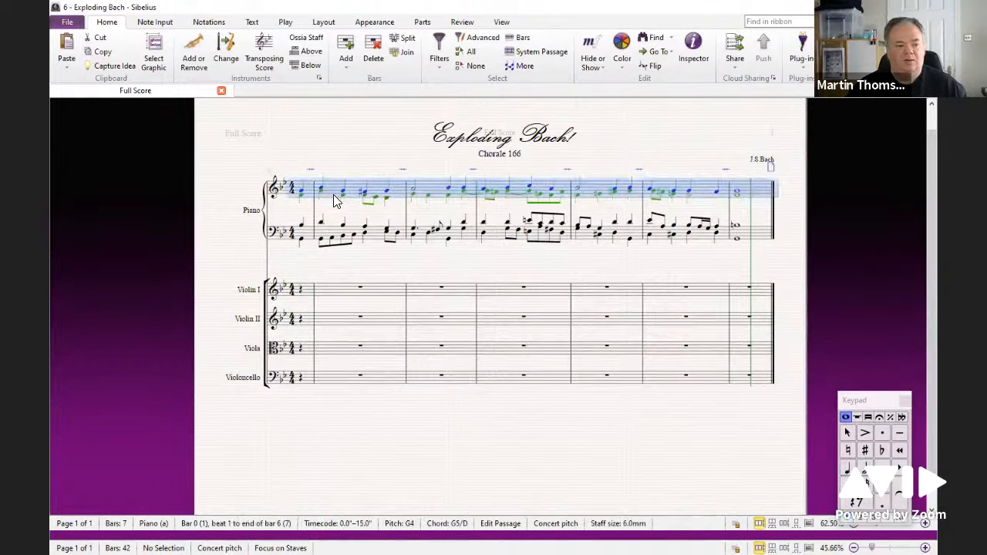
left_click(373, 234, "shift")
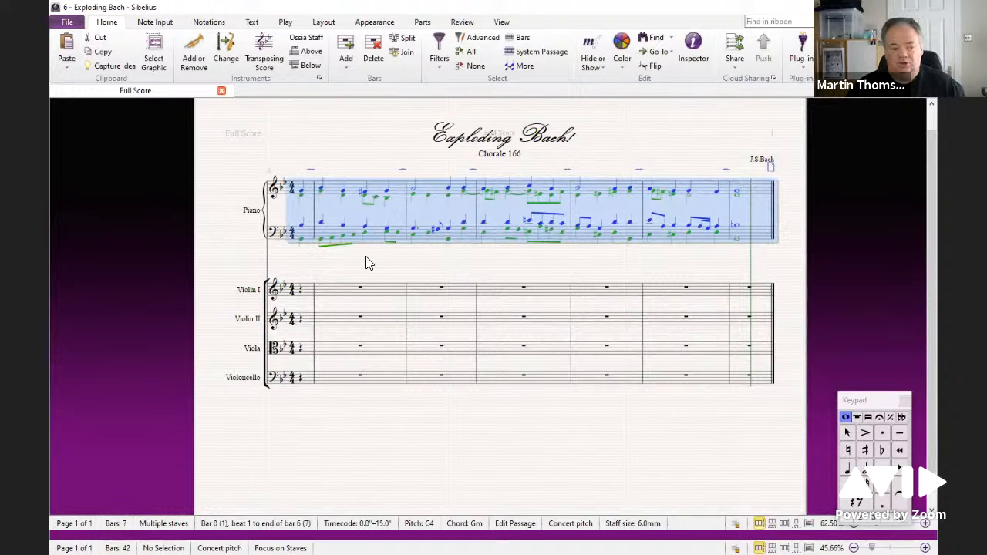
left_click(300, 291)
left_click(301, 378, "shift")
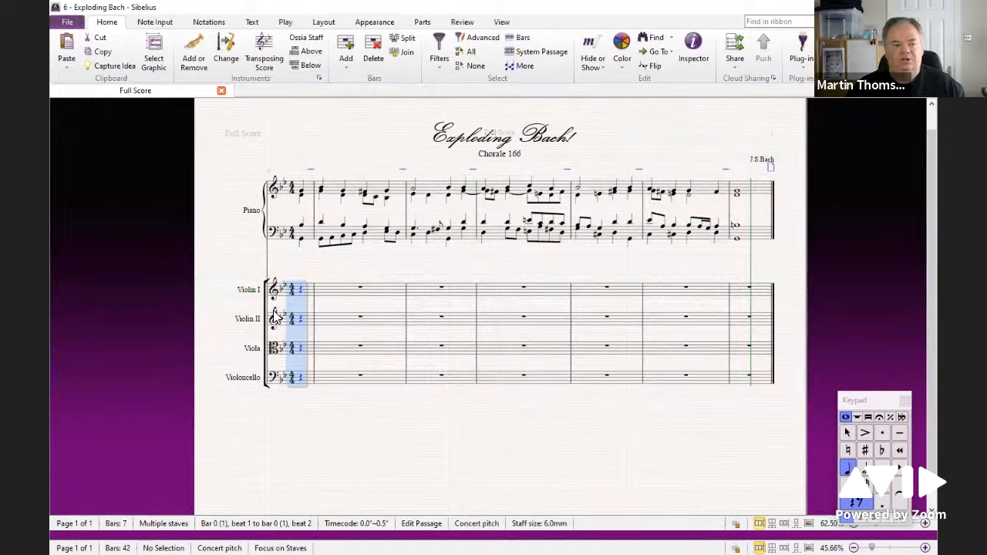
left_click(151, 24)
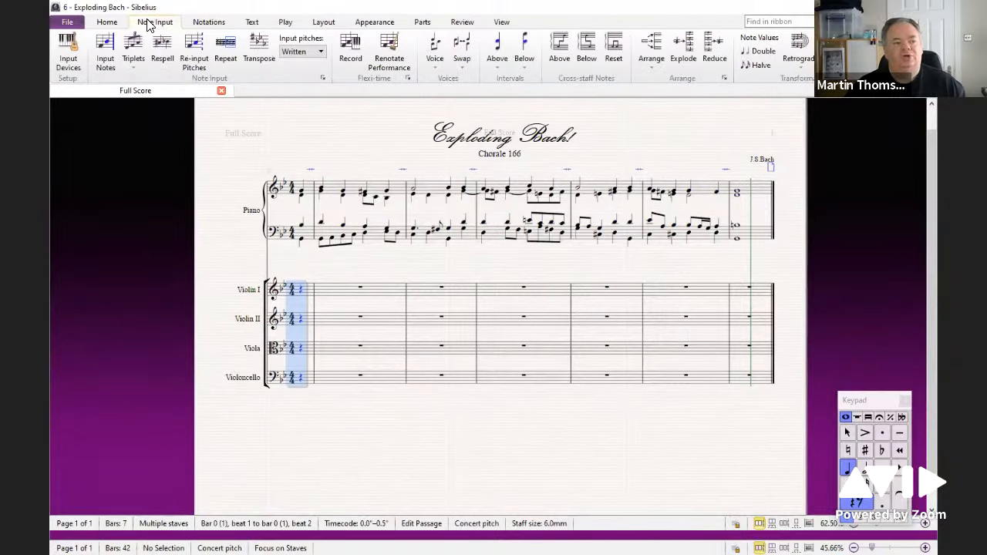
left_click(651, 66)
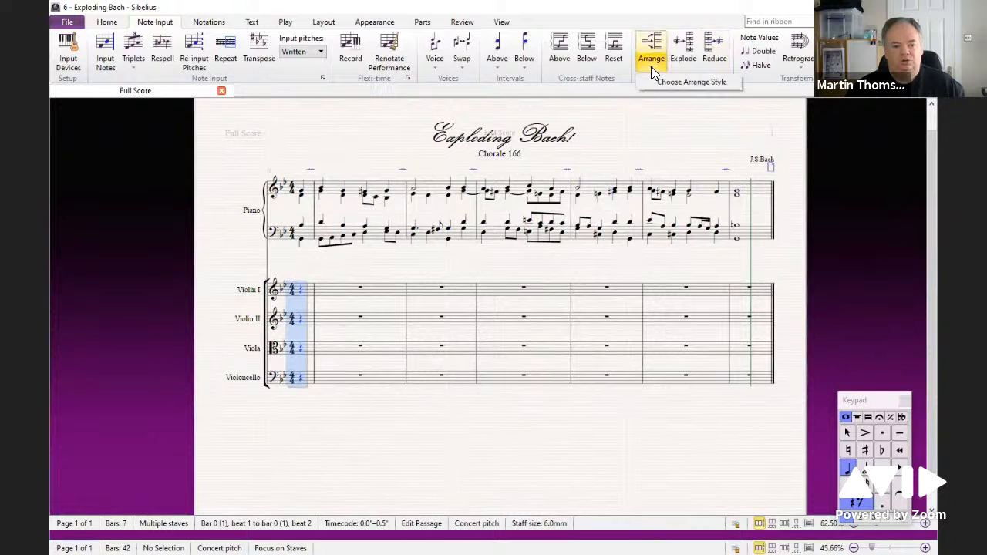
left_click(696, 81)
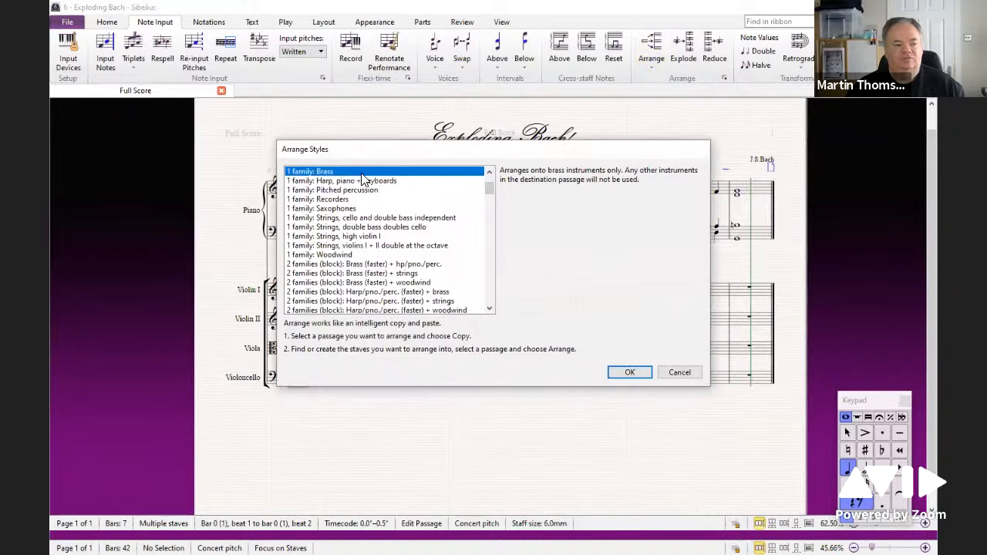
left_click(490, 172)
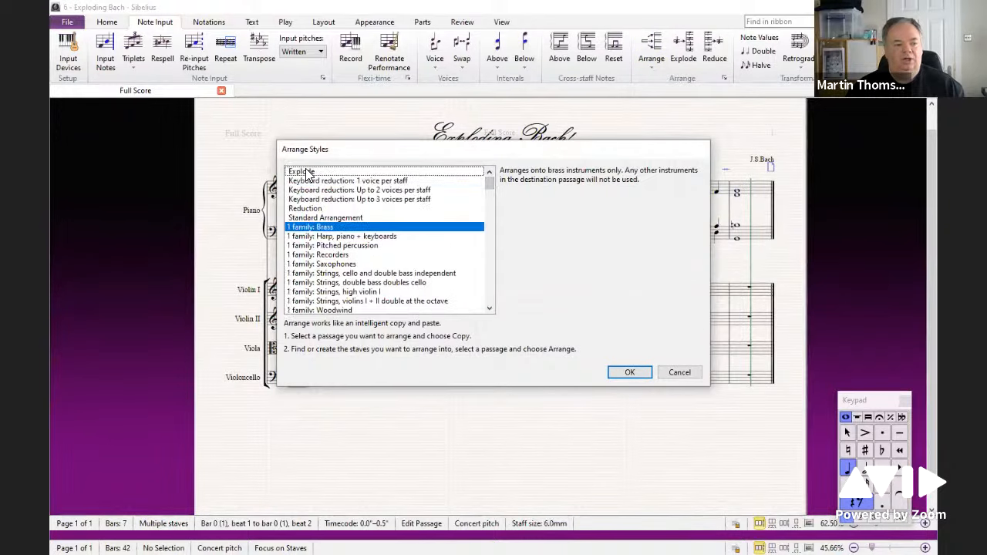
left_click(306, 172)
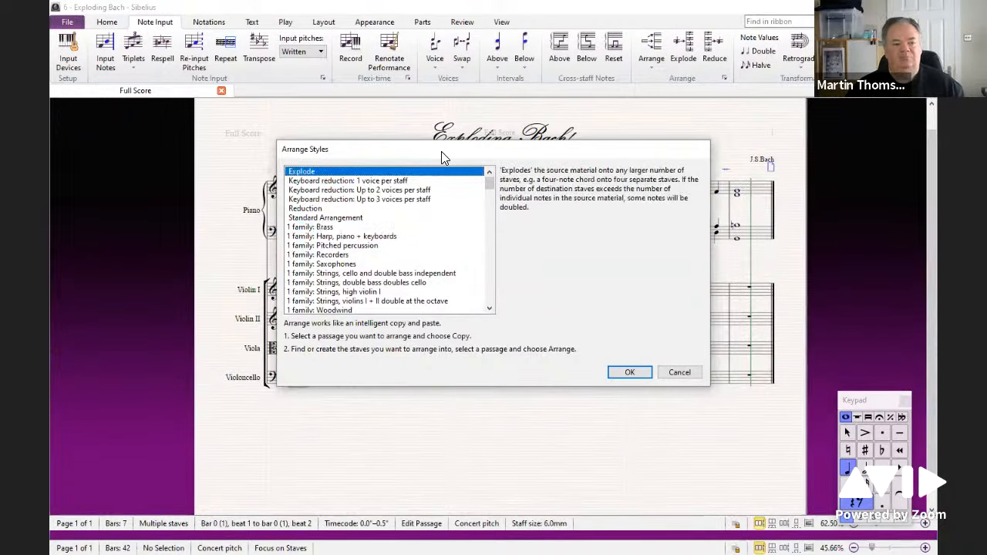
left_click(629, 373)
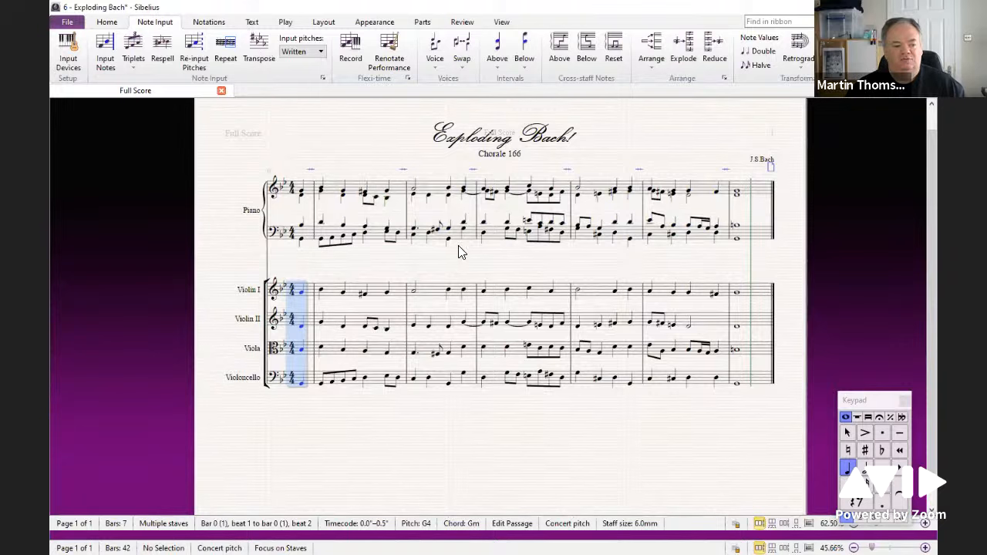
Step: Deselect everything and play back the exploded string arrangement, then stop
left_click(497, 435)
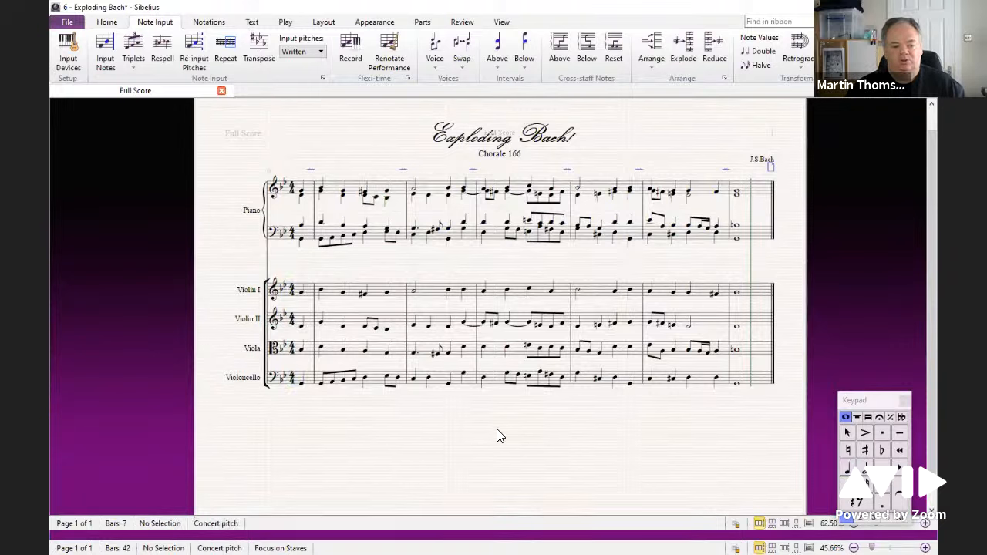
key("space")
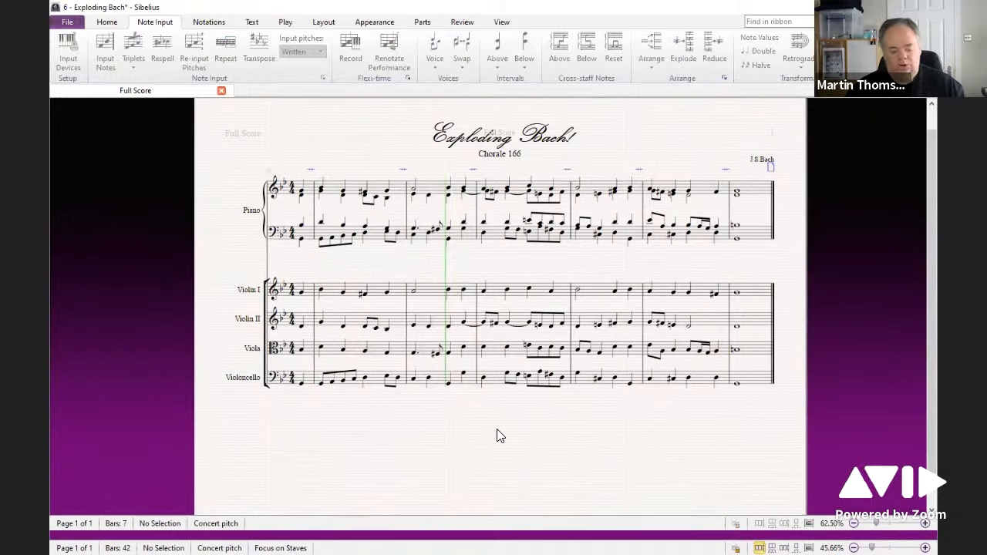
key("space")
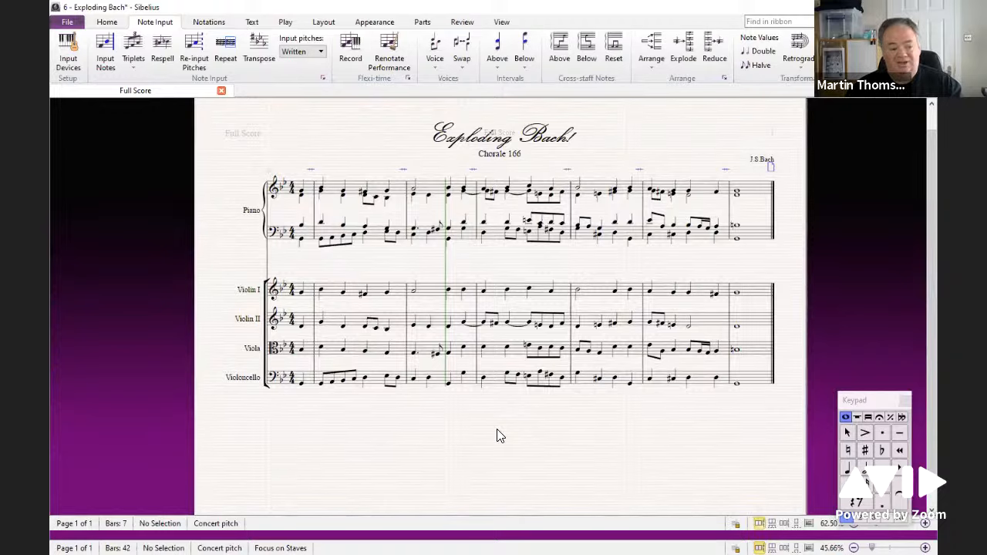
Step: In the Mixer, lower the Piano (a) fader and change its sound to a harpsichord sound, then close the Mixer
key("m")
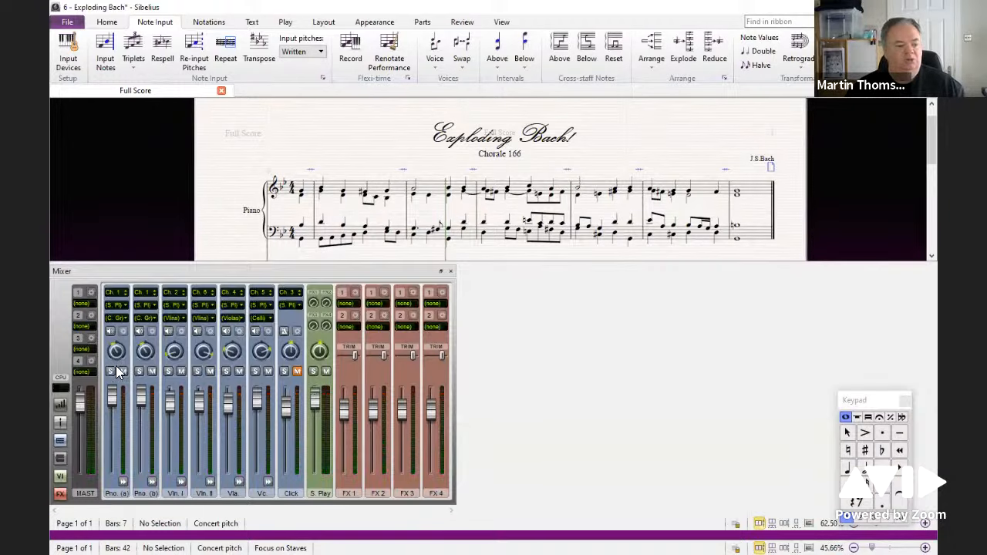
left_click_drag(112, 399, 111, 412)
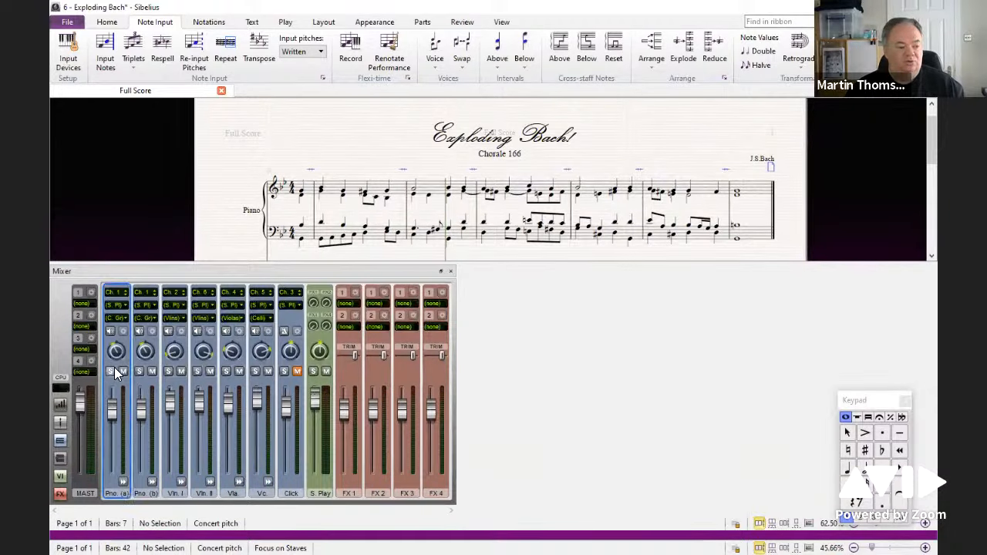
left_click(125, 318)
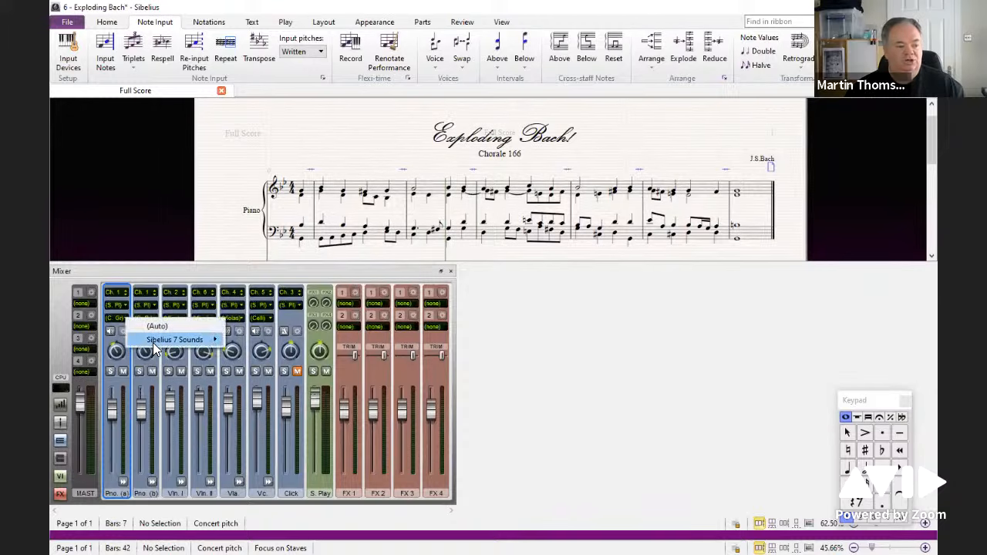
mouse_move(185, 339)
mouse_move(270, 344)
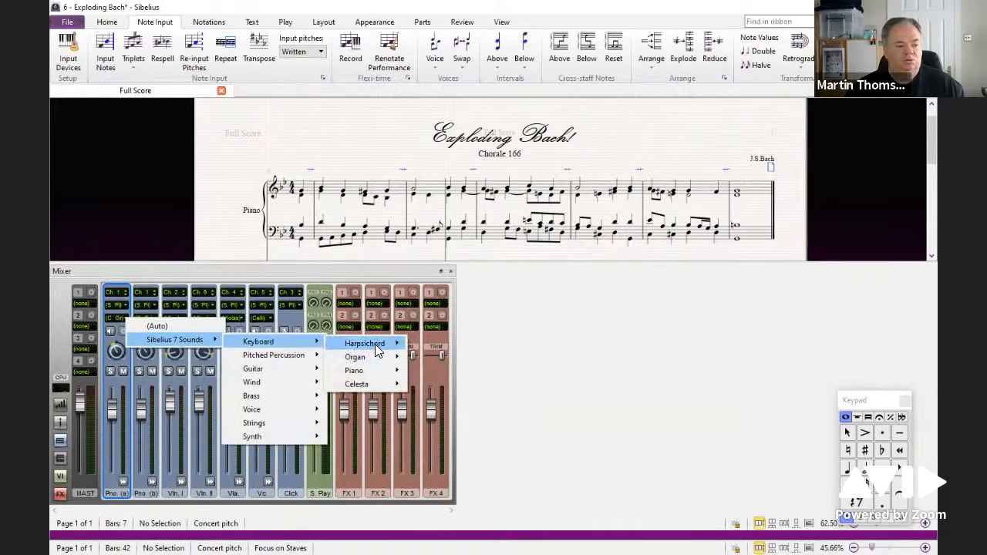
mouse_move(375, 344)
left_click(451, 359)
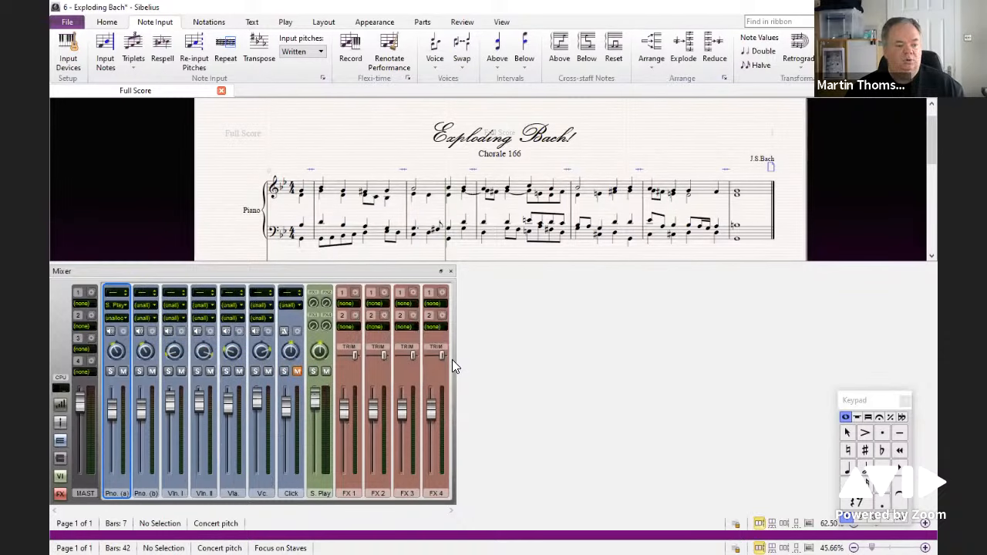
left_click(451, 273)
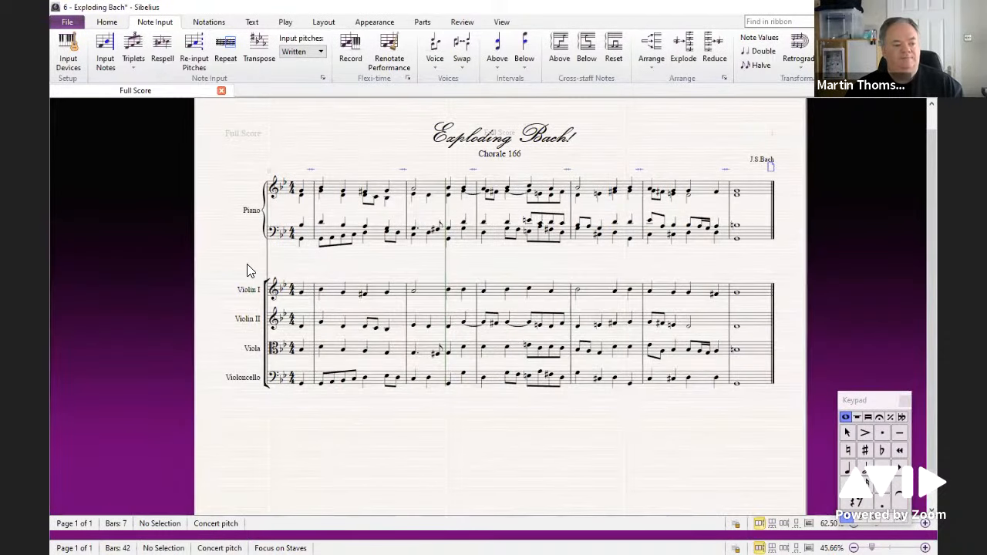
Step: Play the score and lower the Piano (a) fader further in the Mixer during playback, then stop
key("space")
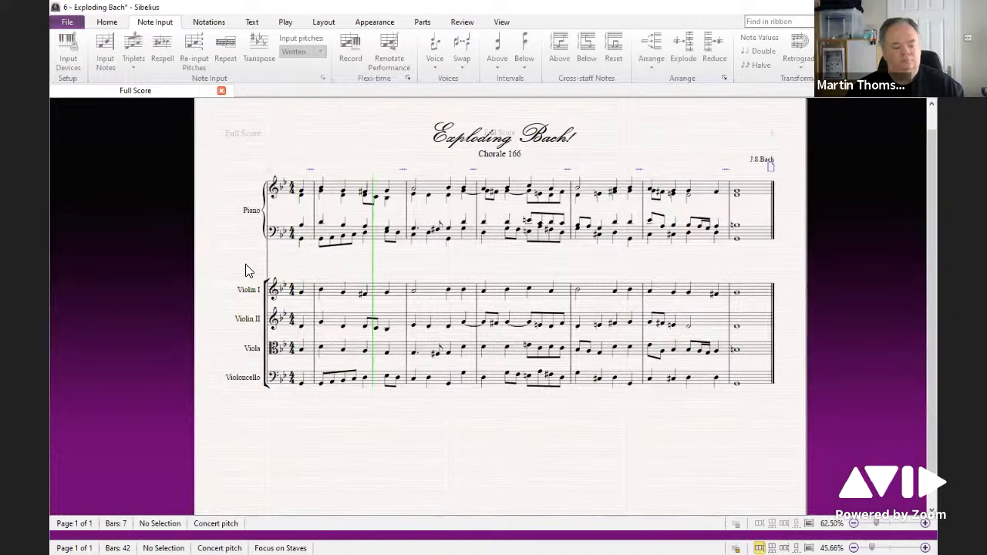
key("m")
left_click_drag(108, 401, 109, 430)
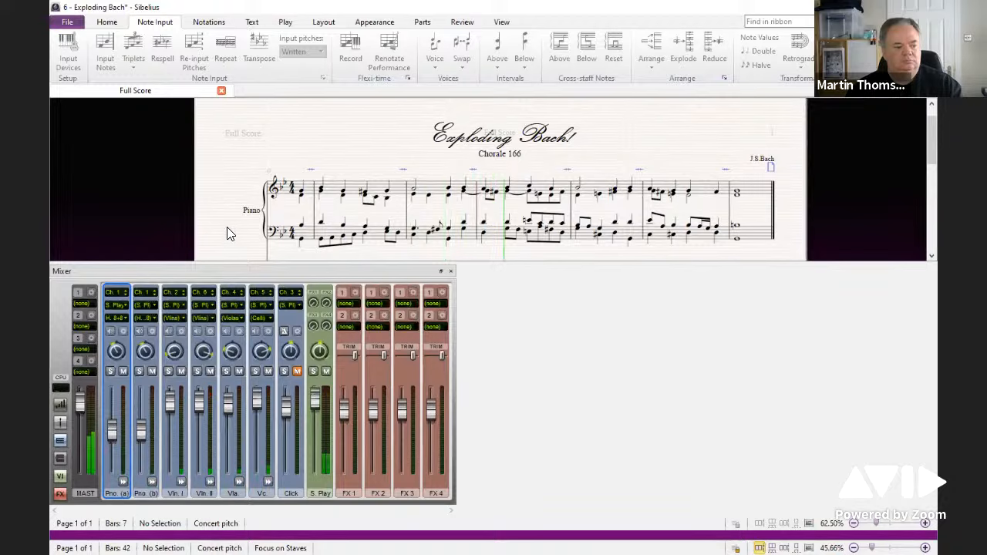
left_click(450, 271)
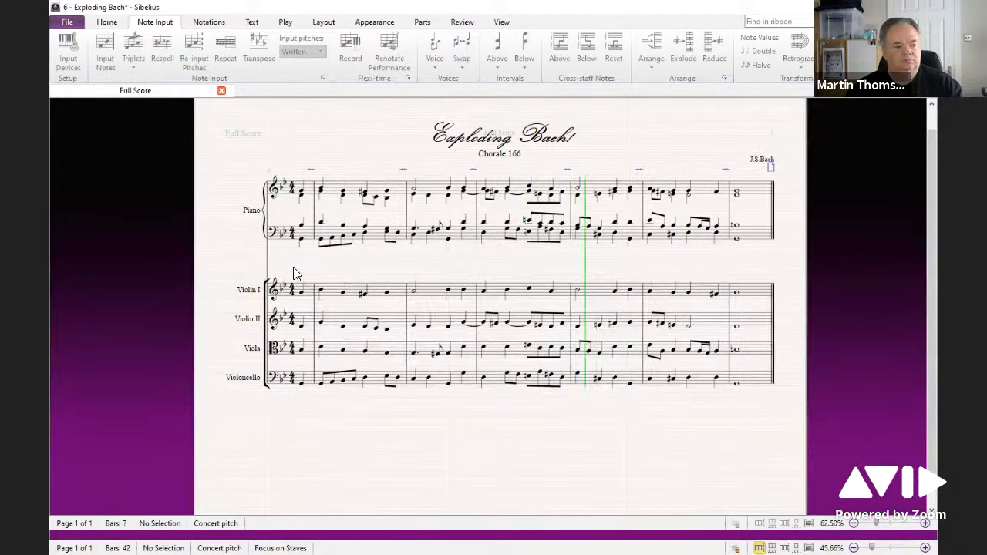
key("Escape")
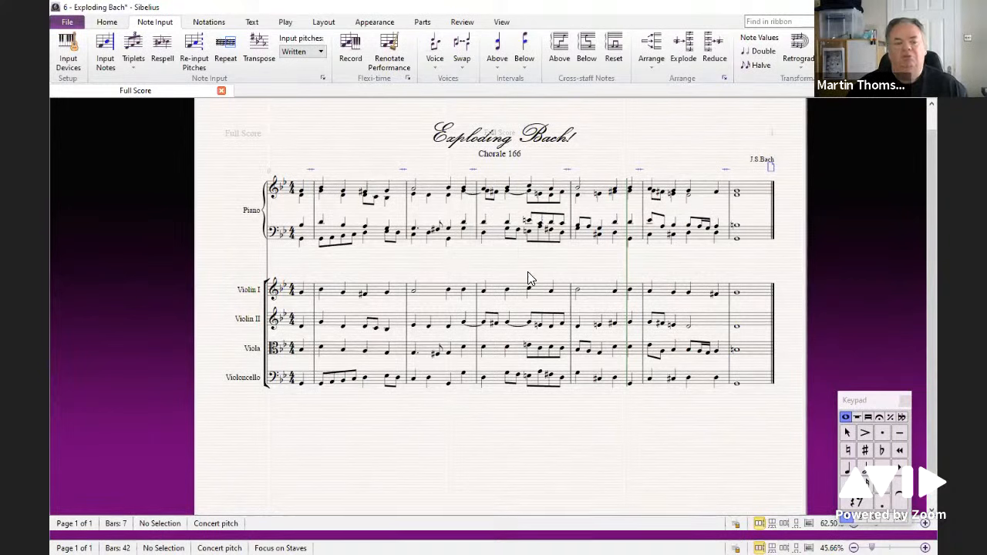
Step: Select the whole piano passage on both staves and browse the arrange styles from Explode through the band and choir styles
triple_click(334, 192)
left_click(325, 236, "shift")
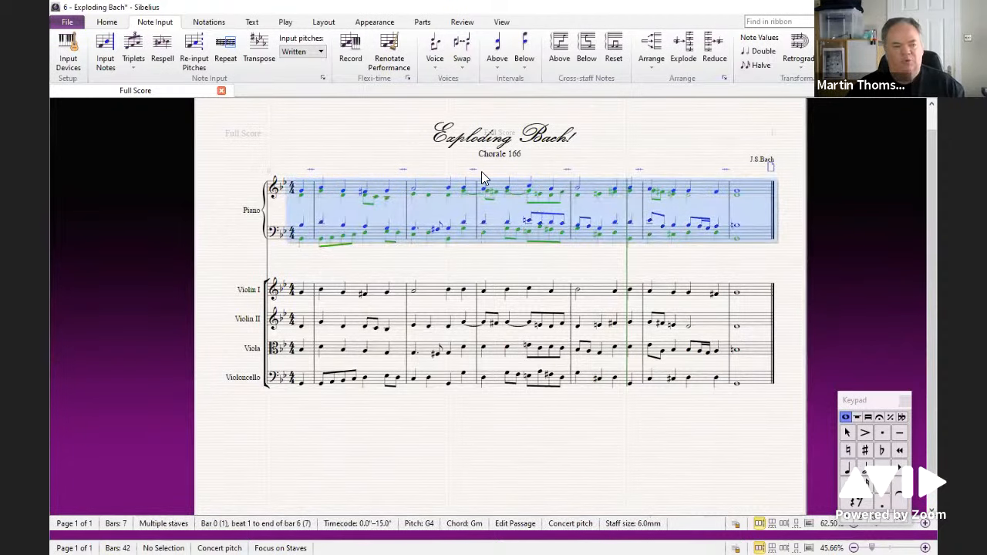
left_click(647, 66)
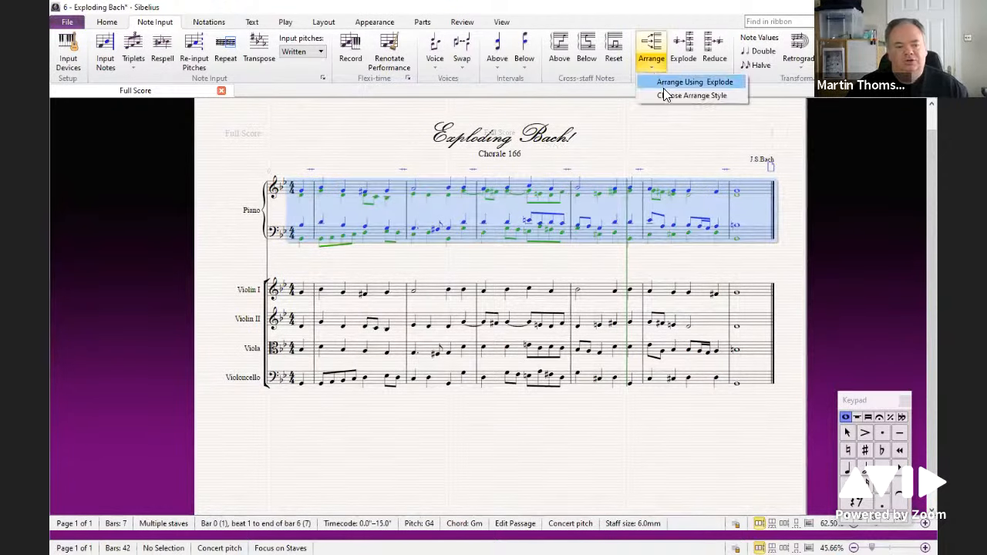
left_click(668, 95)
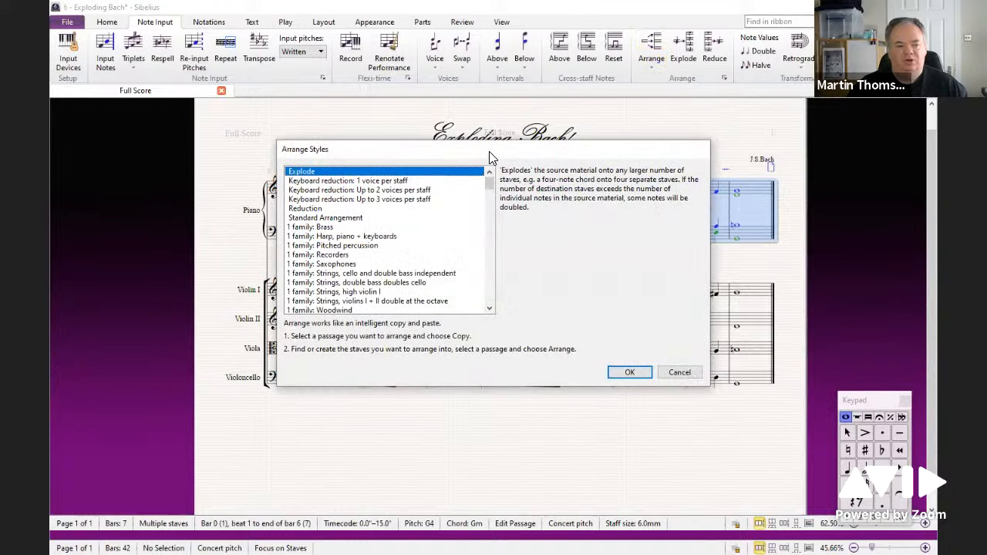
left_click_drag(494, 152, 514, 114)
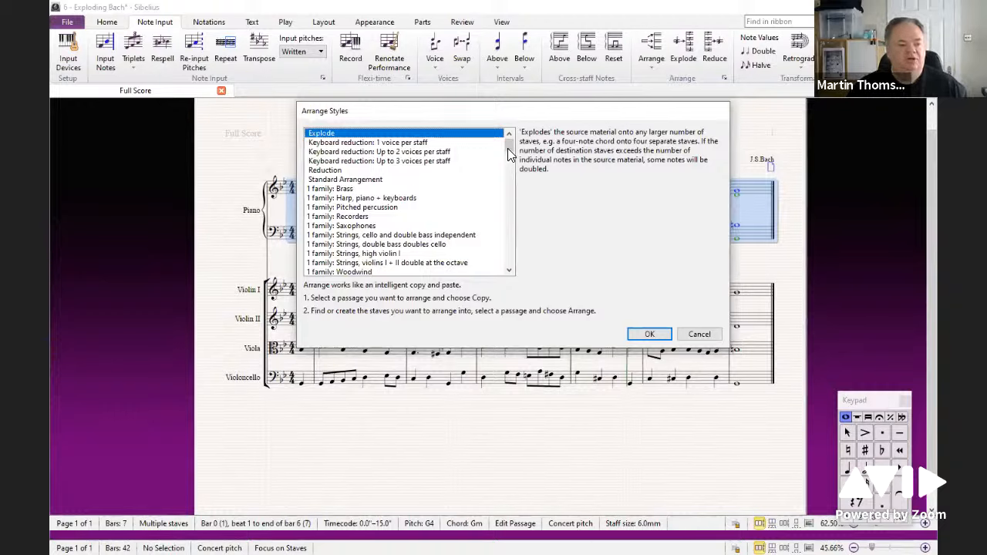
left_click_drag(508, 147, 507, 178)
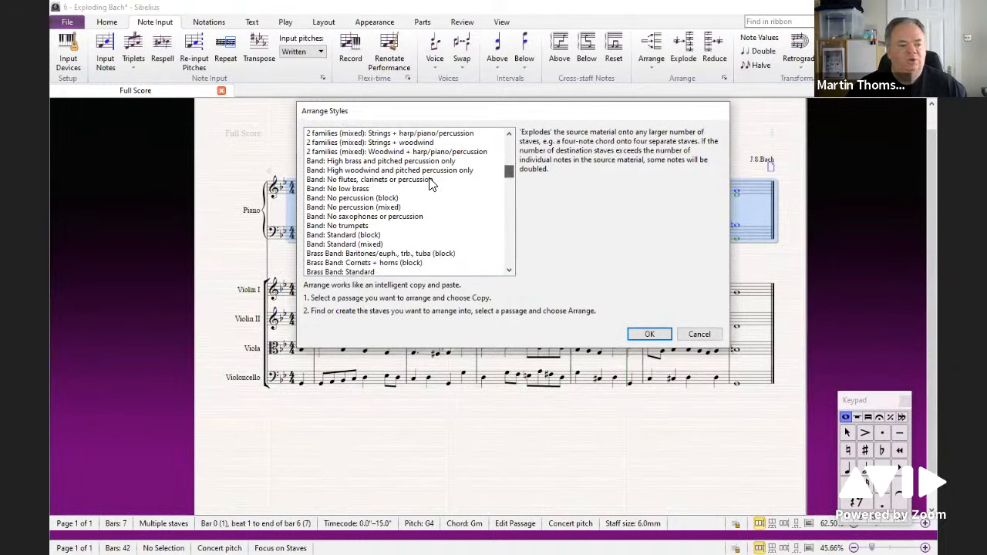
left_click(339, 199)
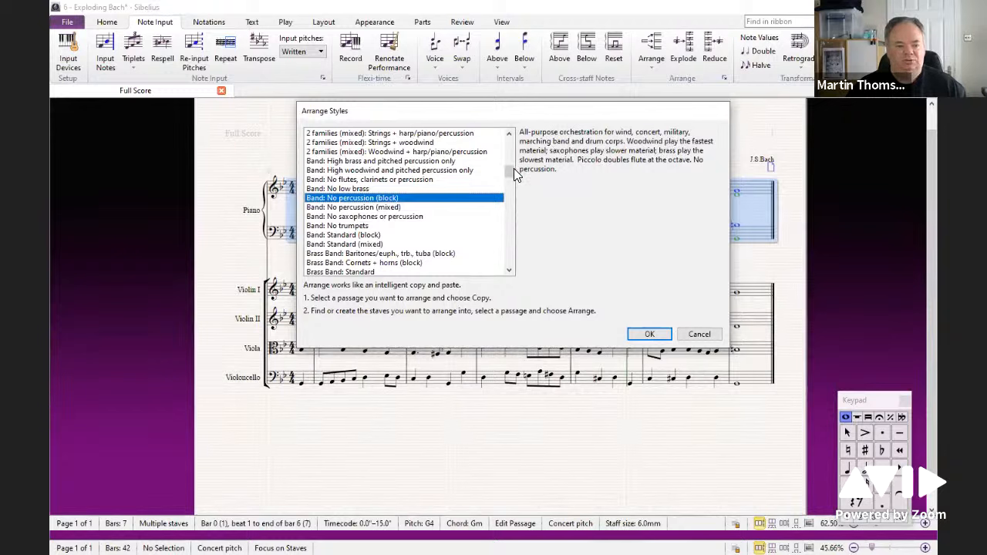
left_click_drag(510, 169, 511, 182)
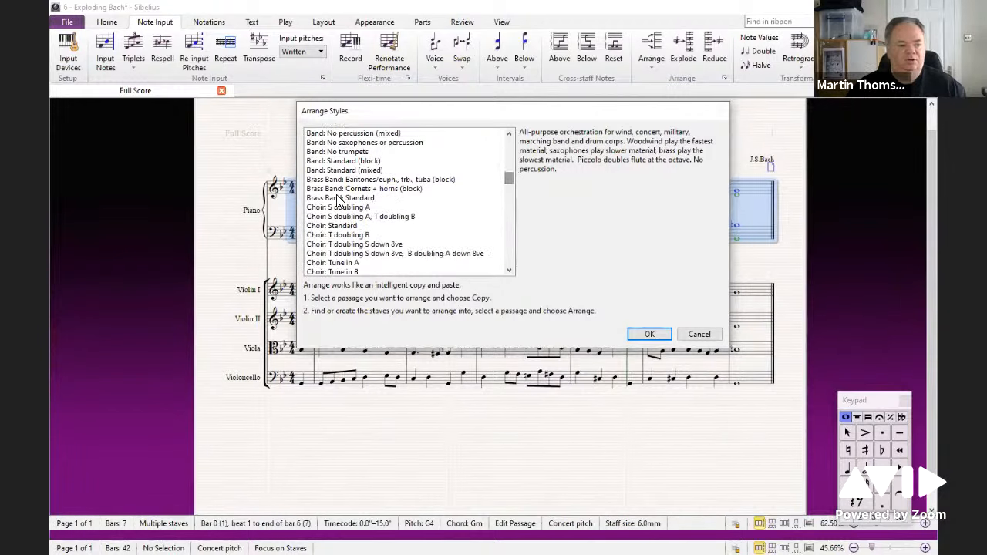
left_click(339, 206)
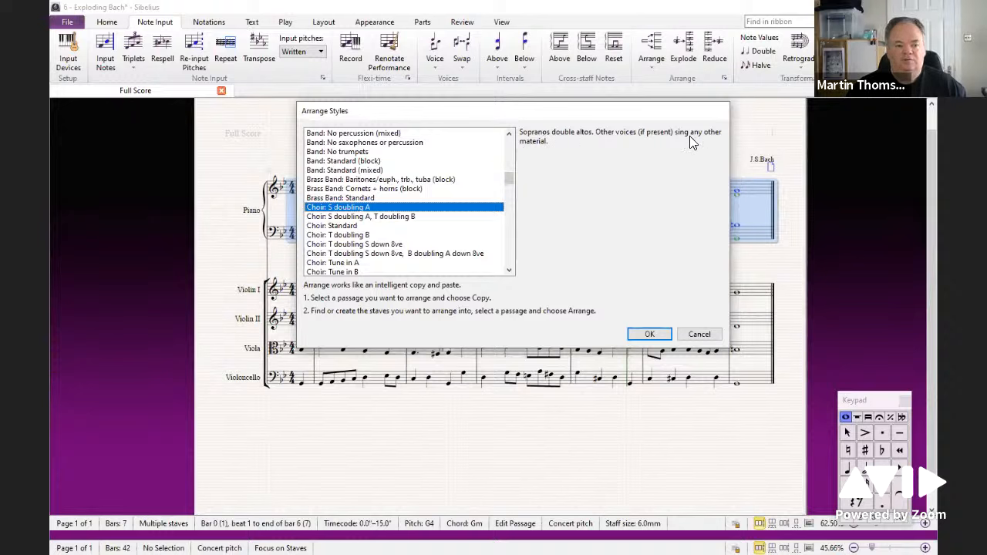
left_click_drag(510, 177, 508, 194)
left_click(345, 162)
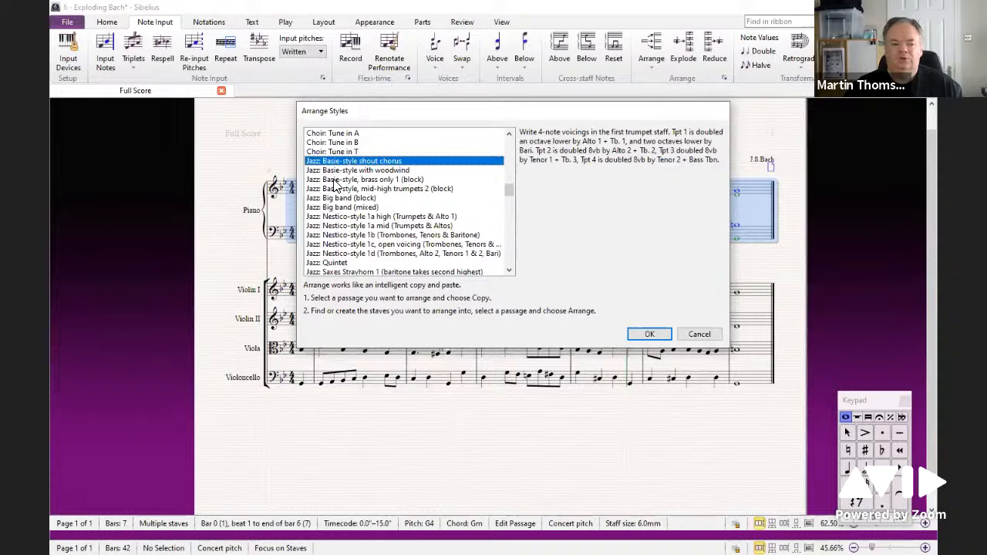
Step: Browse the jazz, mixed ensemble and orchestra arrange styles, then cancel the Arrange Styles dialog
left_click(345, 218)
scroll(340, 242, "down", 1)
scroll(340, 242, "down", 2)
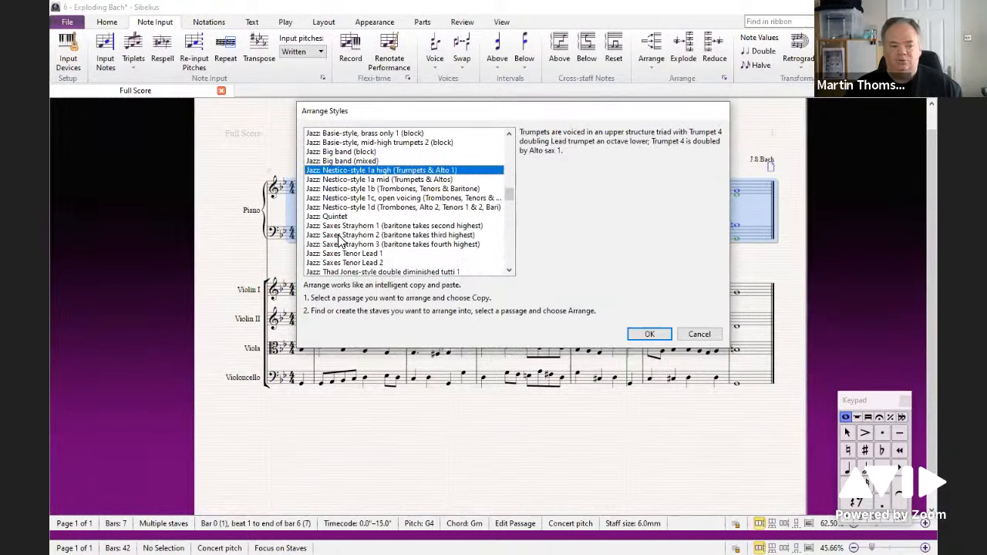
left_click(344, 190)
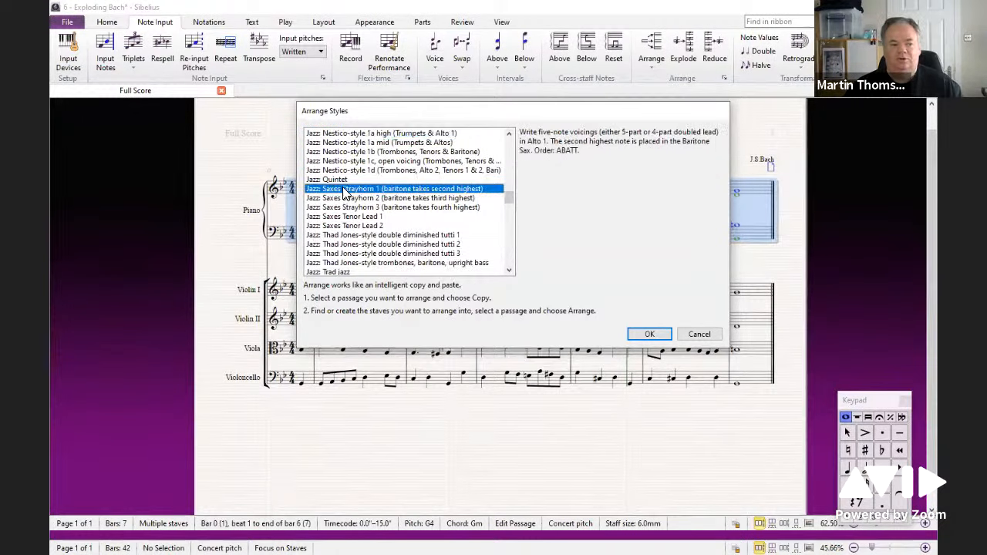
left_click(347, 236)
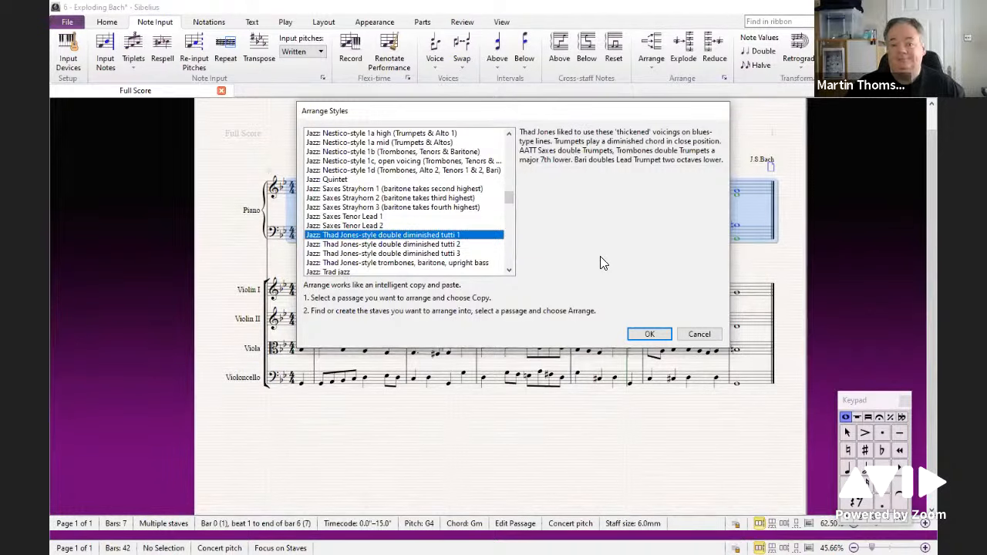
left_click_drag(507, 199, 509, 215)
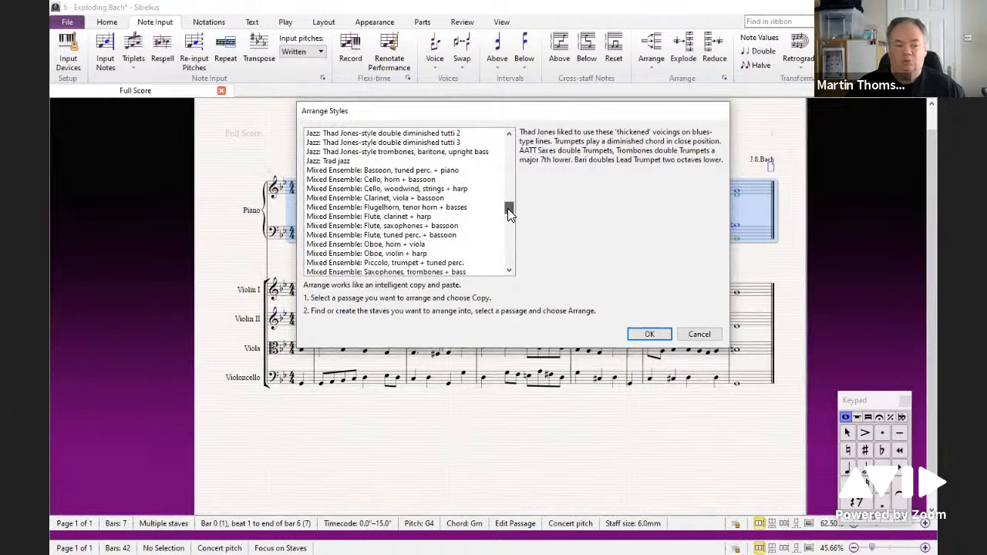
scroll(370, 215, "down", 5)
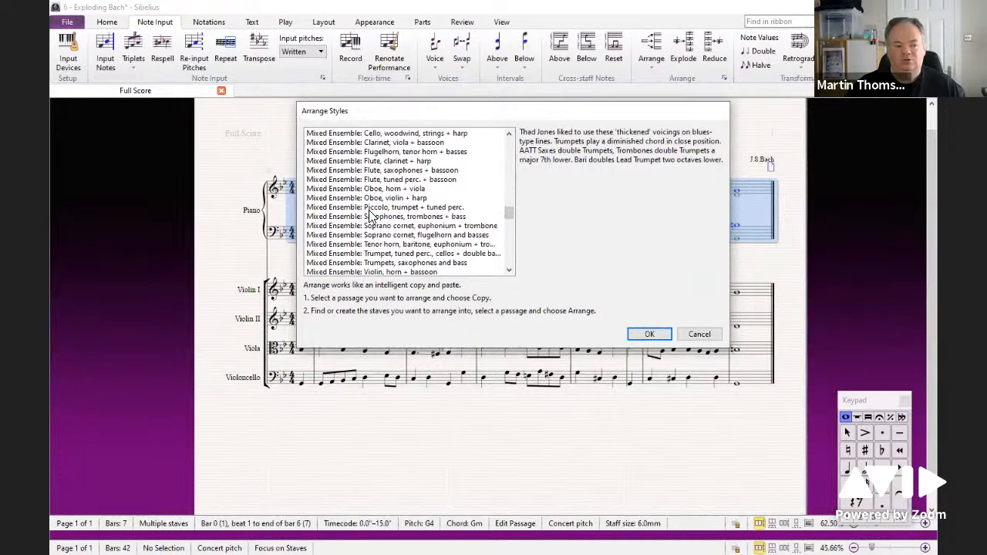
scroll(370, 216, "down", 10)
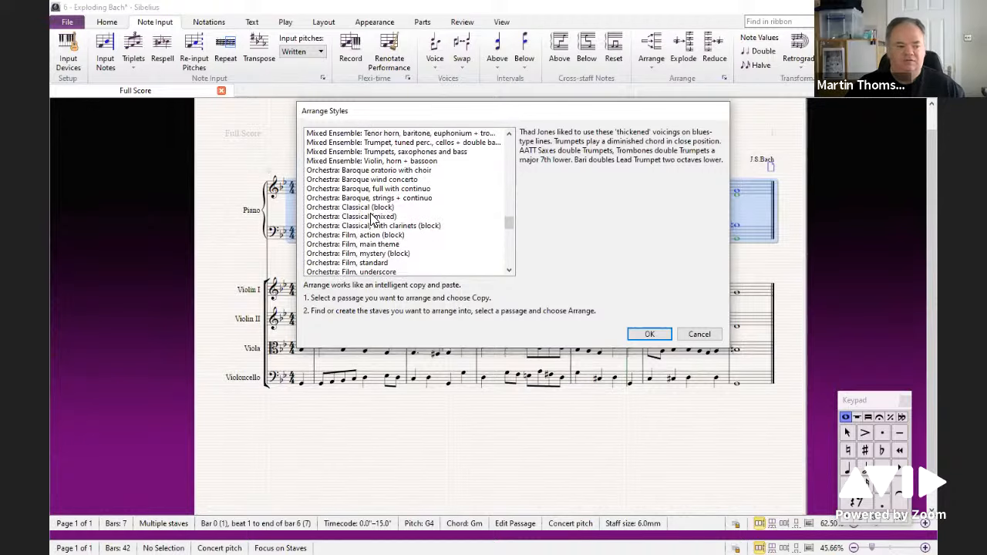
scroll(370, 218, "down", 1)
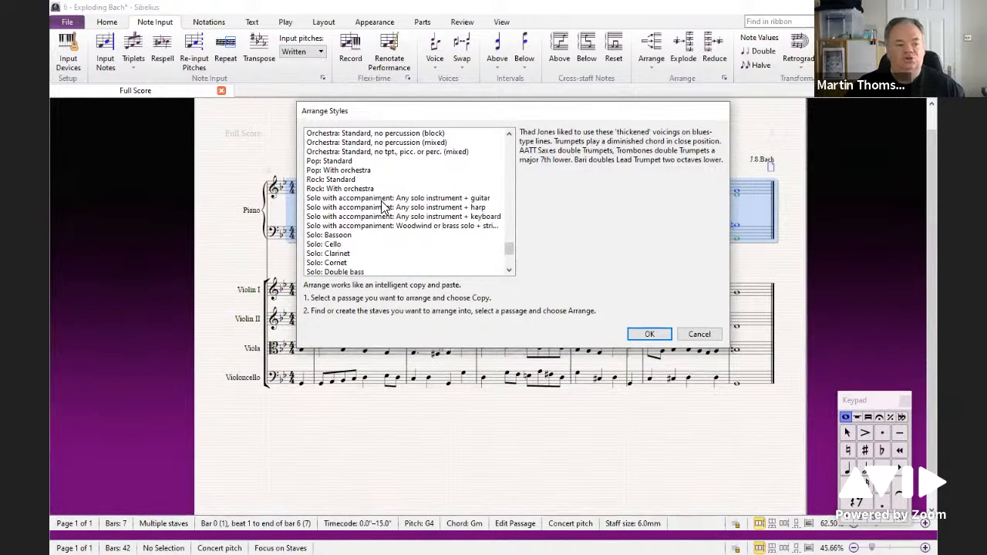
scroll(378, 218, "down", 4)
scroll(370, 222, "up", 18)
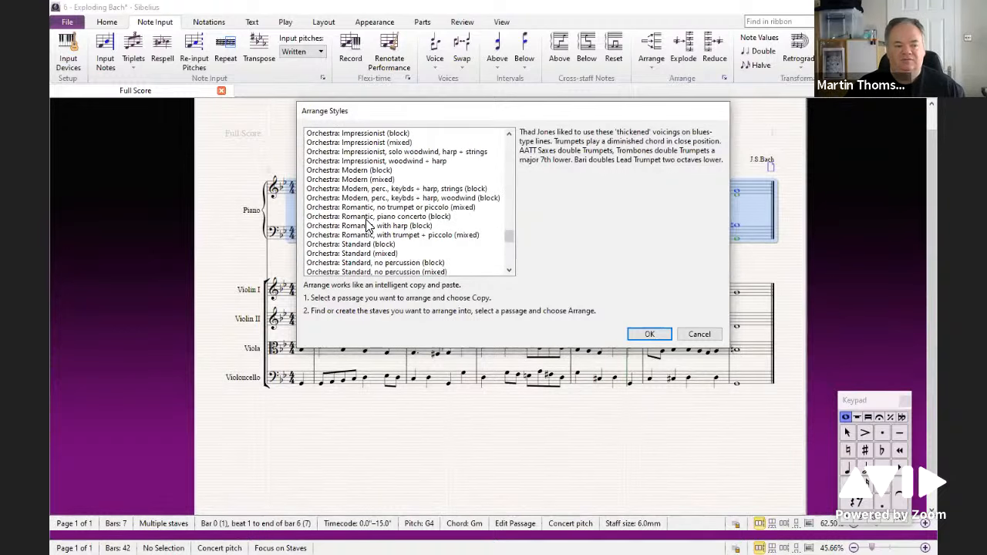
scroll(370, 220, "up", 15)
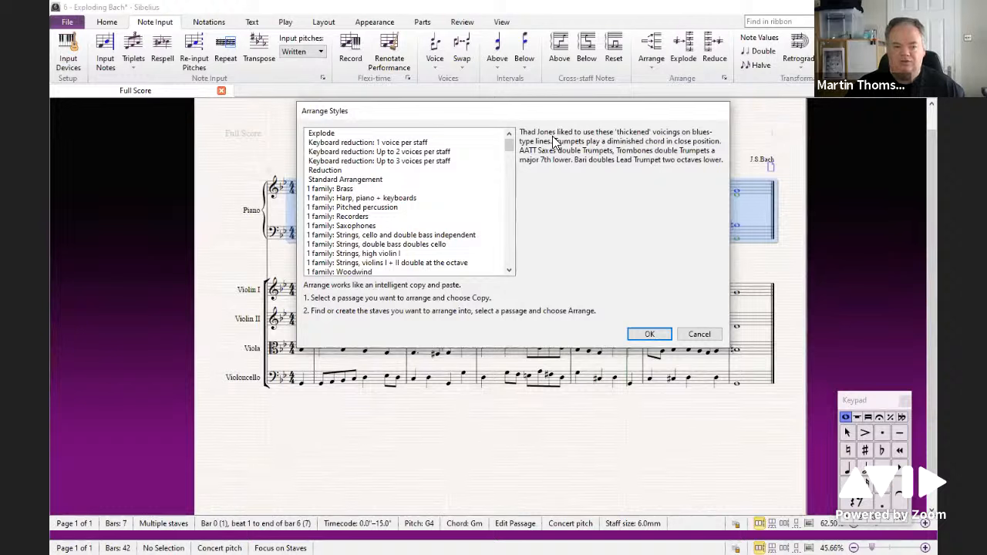
left_click(699, 335)
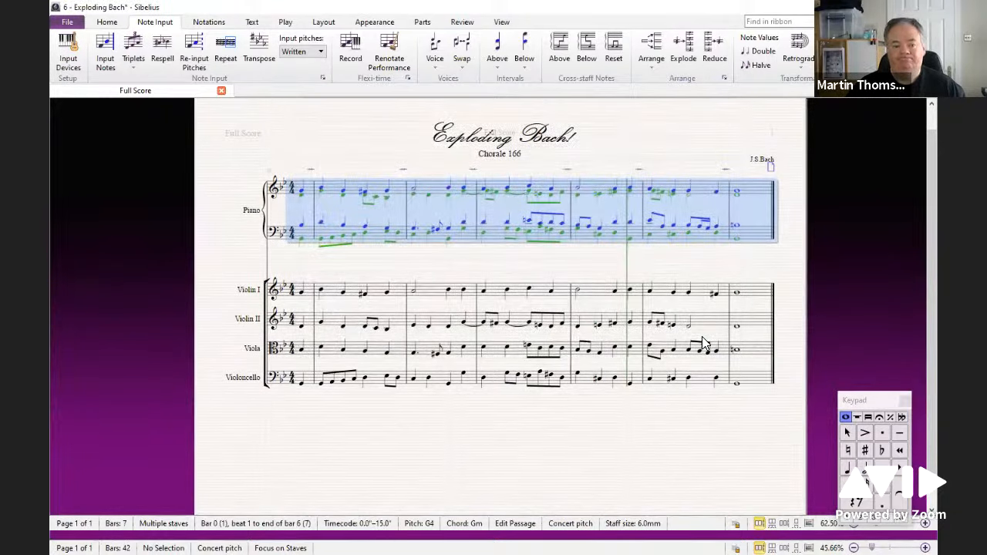
Step: Deselect the passage and open the score 7 - Plugin Add Simple Harmony
left_click(688, 445)
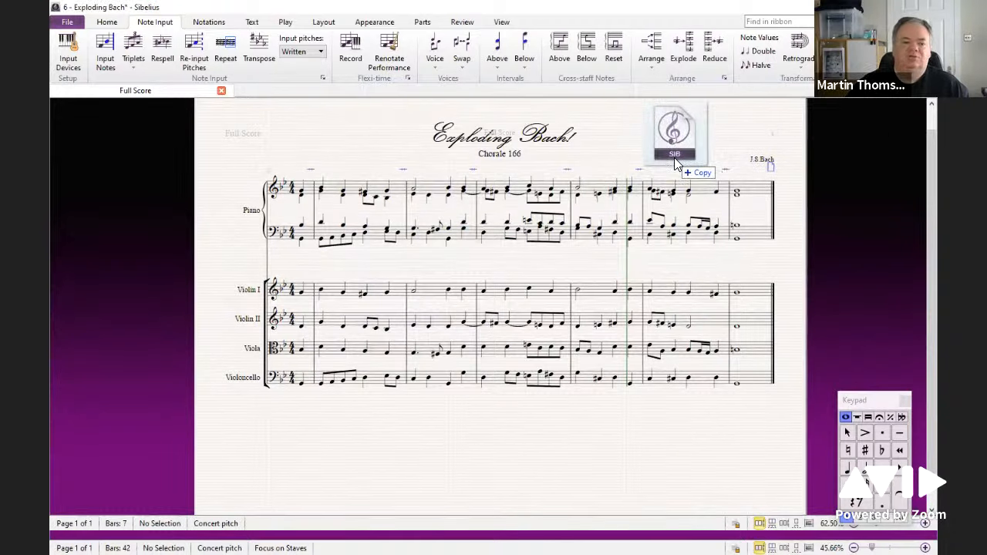
key("ctrl+alt+k")
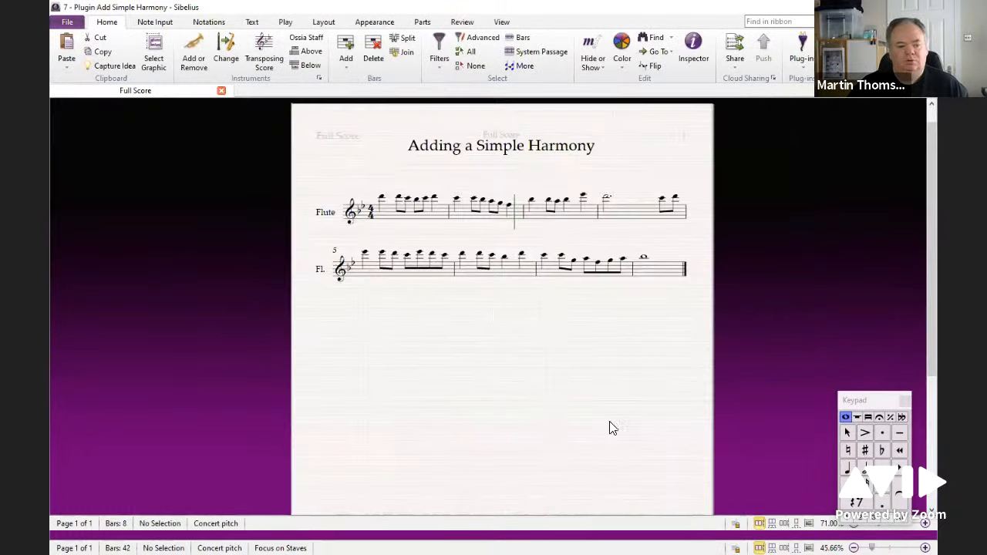
Step: Play back the flute melody of the Adding a Simple Harmony score
mouse_move(498, 335)
left_mouse_down()
mouse_move(520, 317)
mouse_move(505, 319)
left_mouse_up()
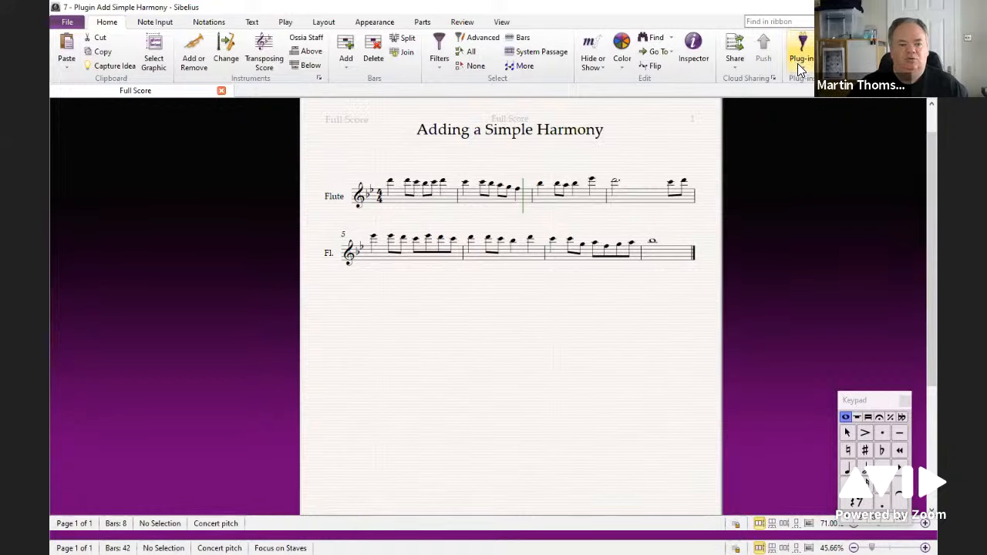
left_click(284, 22)
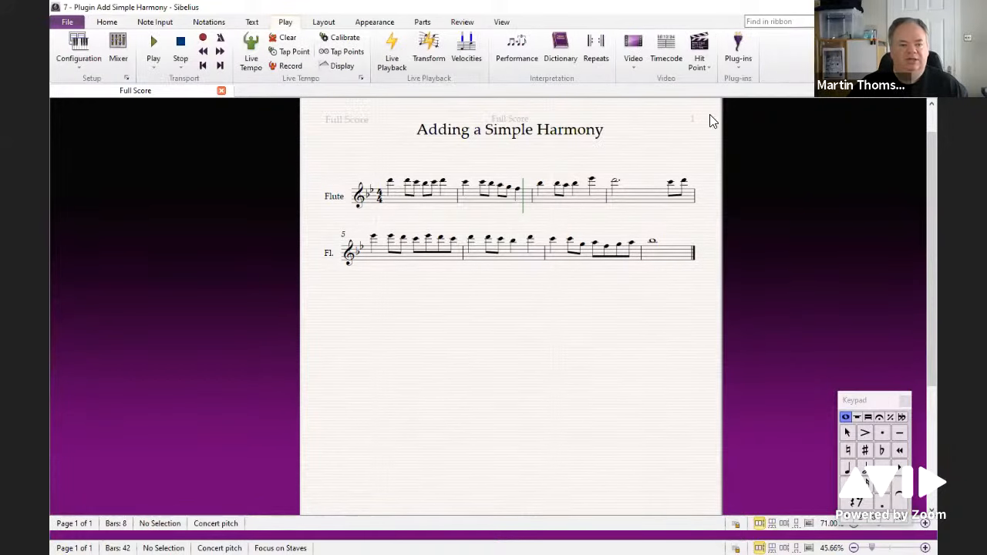
left_click(157, 22)
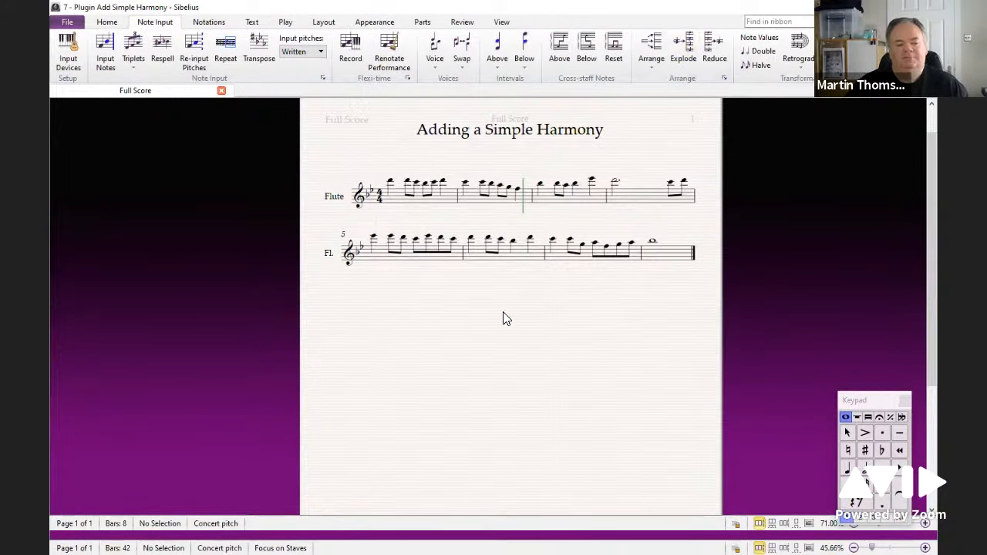
left_click_drag(502, 305, 505, 321)
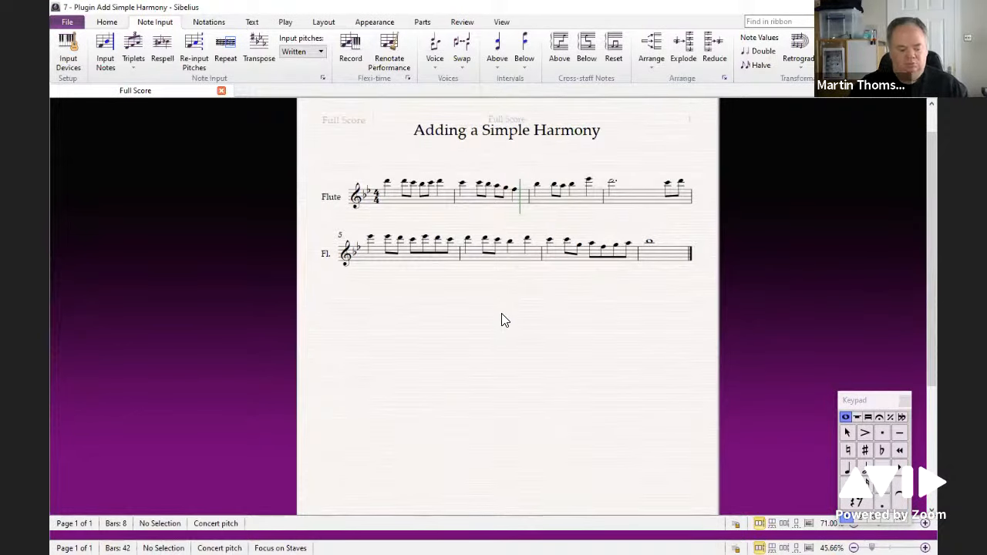
key("space")
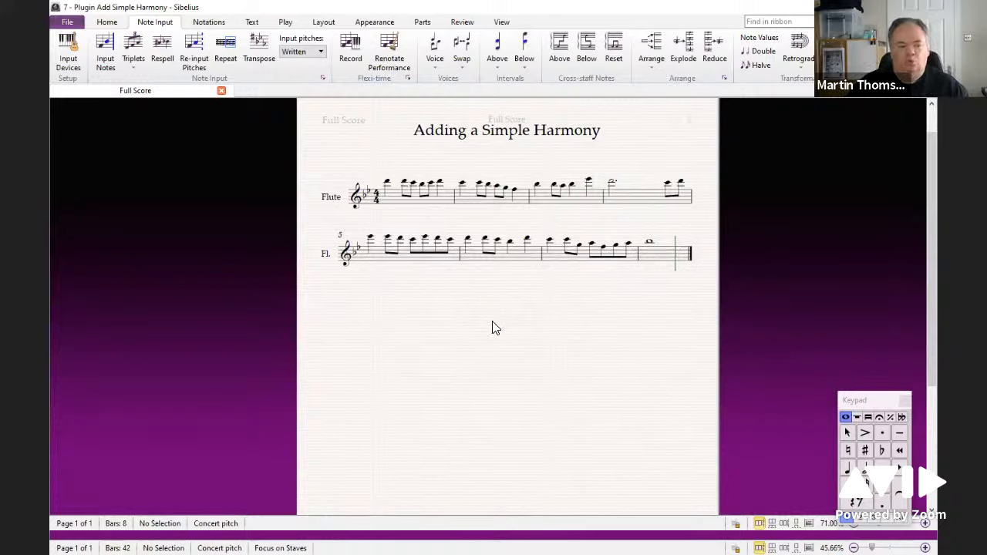
Step: Select the first bar of the flute line and apply Retrograde Rhythms to it
left_click(803, 66)
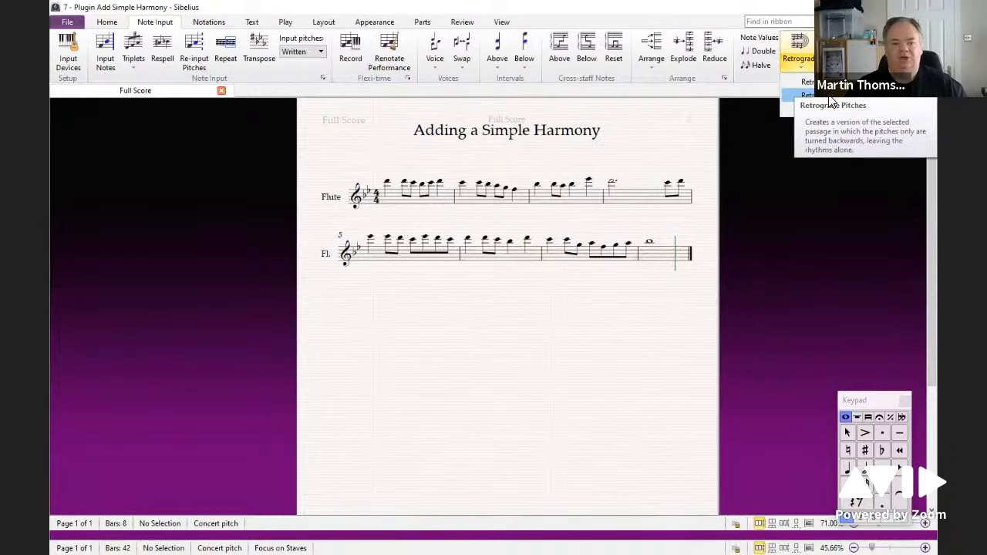
left_click(447, 205)
key("ctrl+plus")
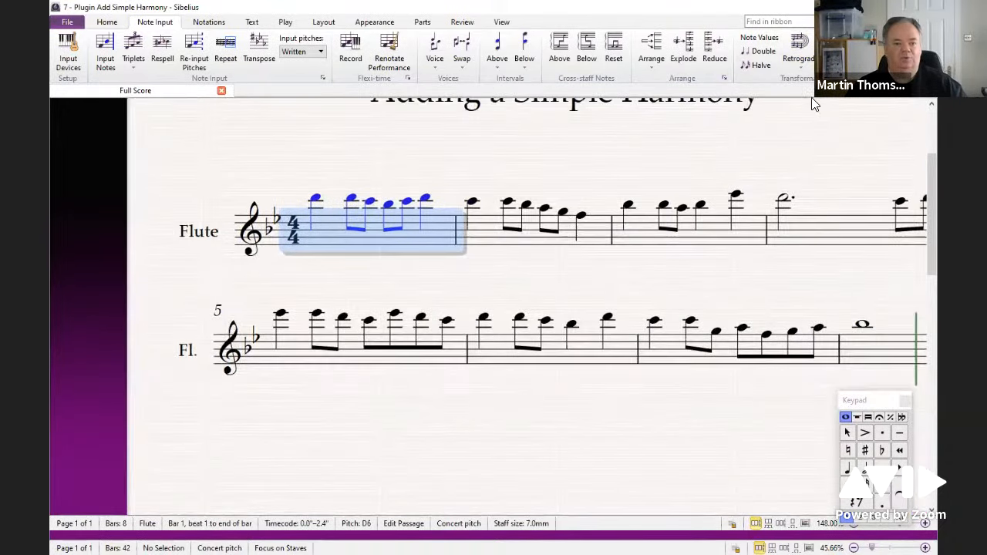
left_click(804, 66)
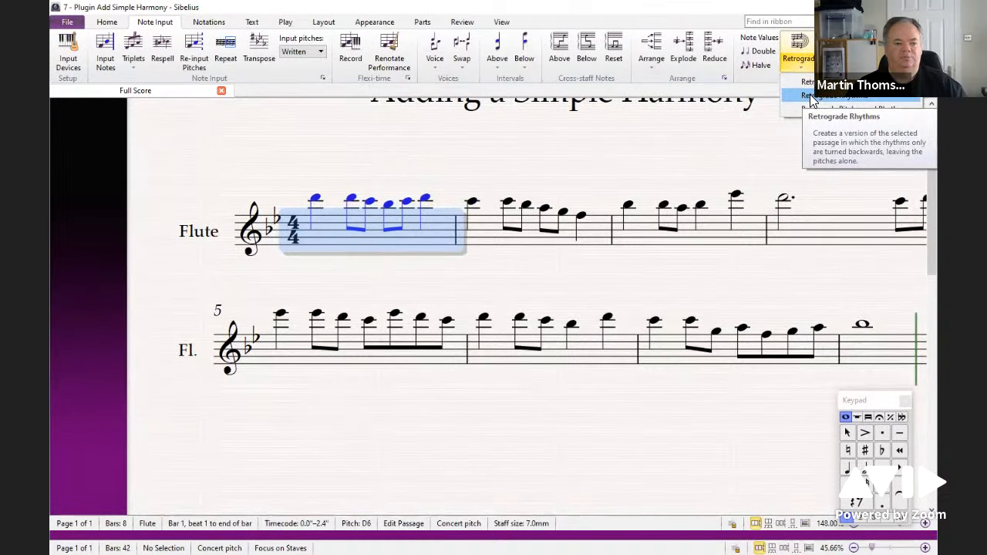
left_click(810, 94)
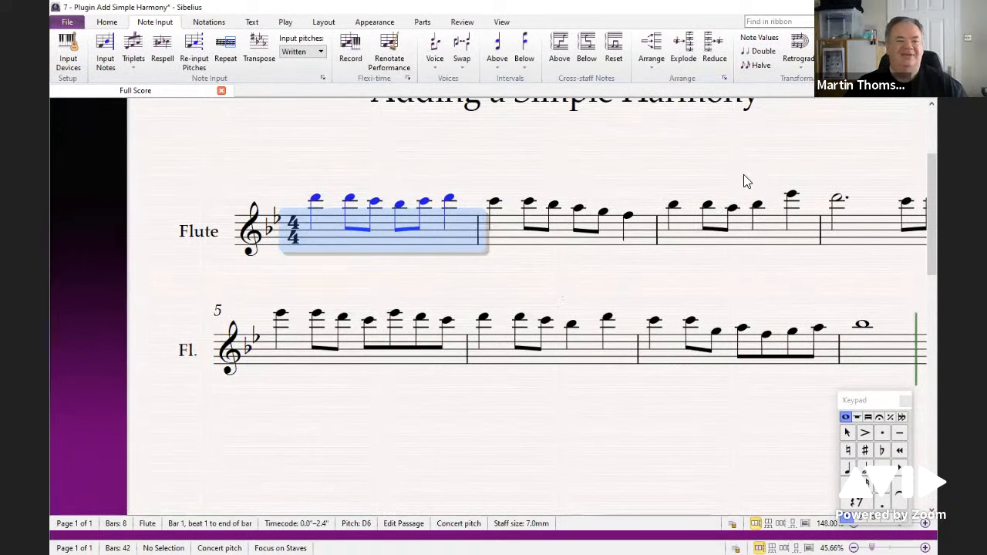
Step: Extend the selection to bar 2 and apply Retrograde Pitches to the first two bars
left_click(629, 238, "shift")
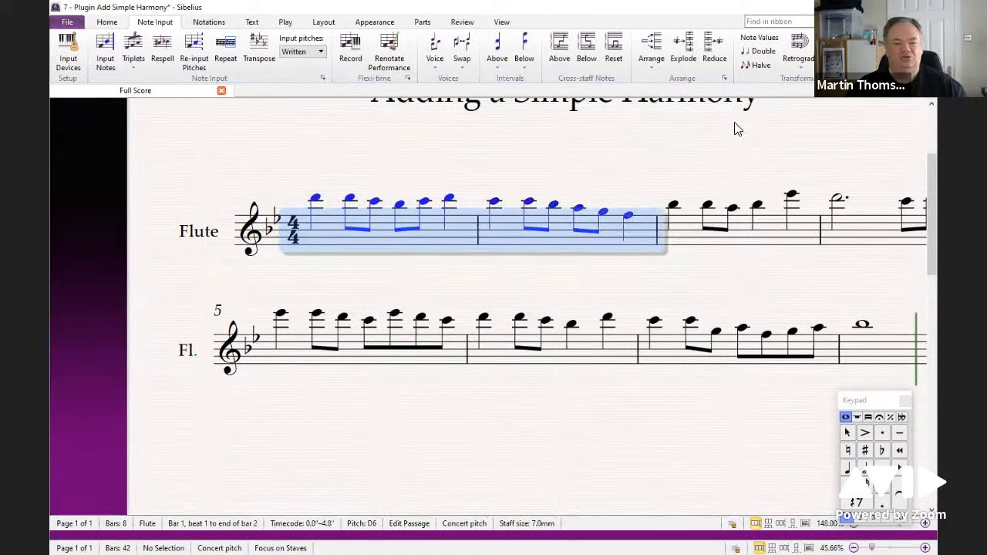
left_click(802, 73)
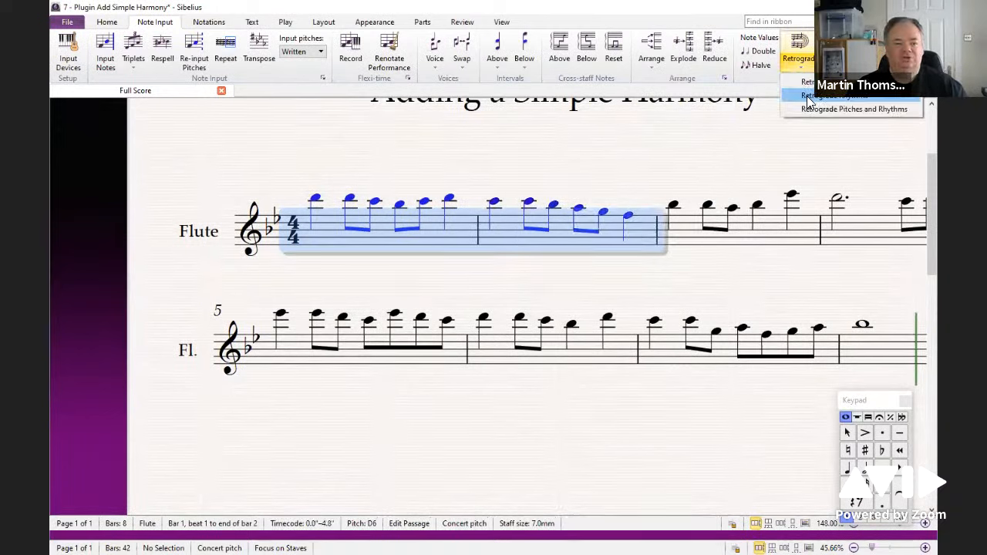
left_click(808, 99)
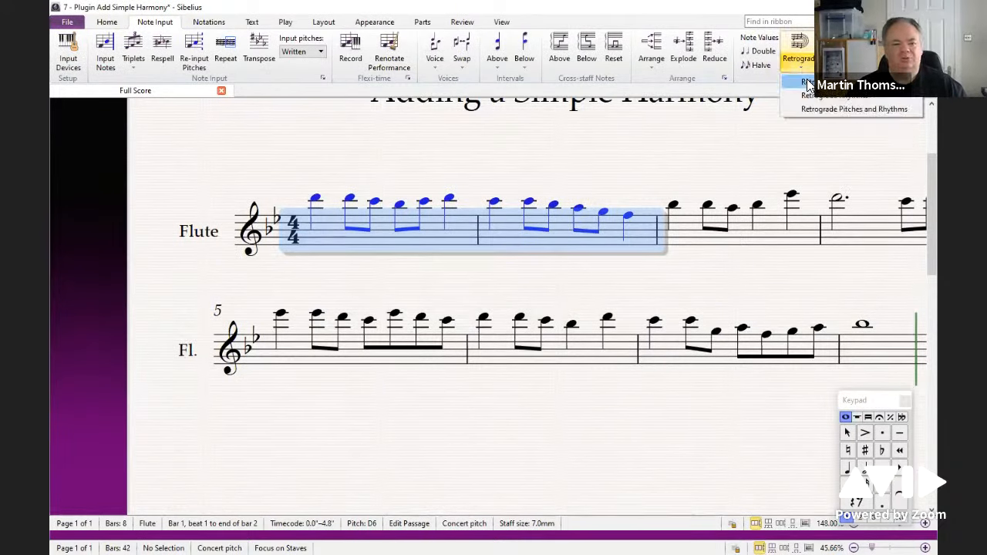
left_click(806, 79)
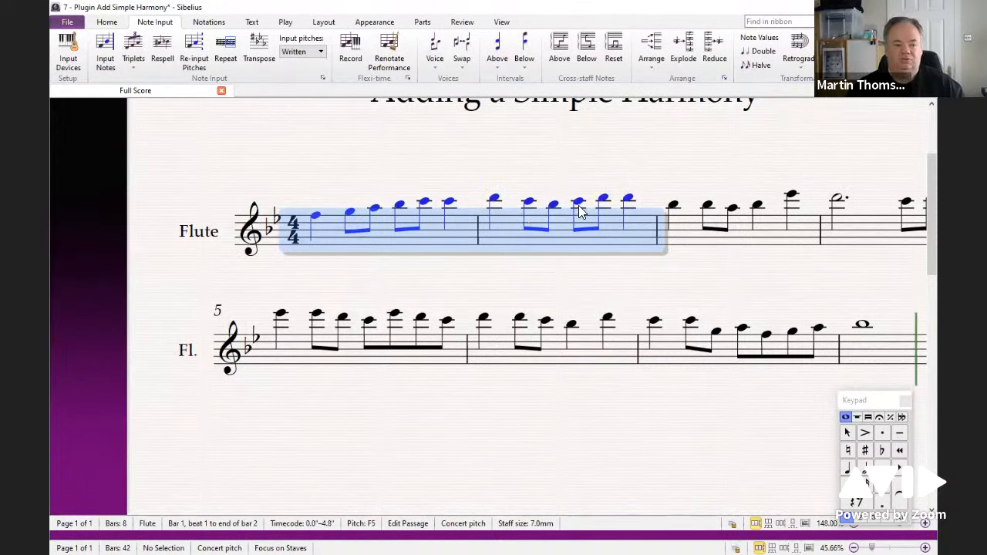
left_click(797, 62)
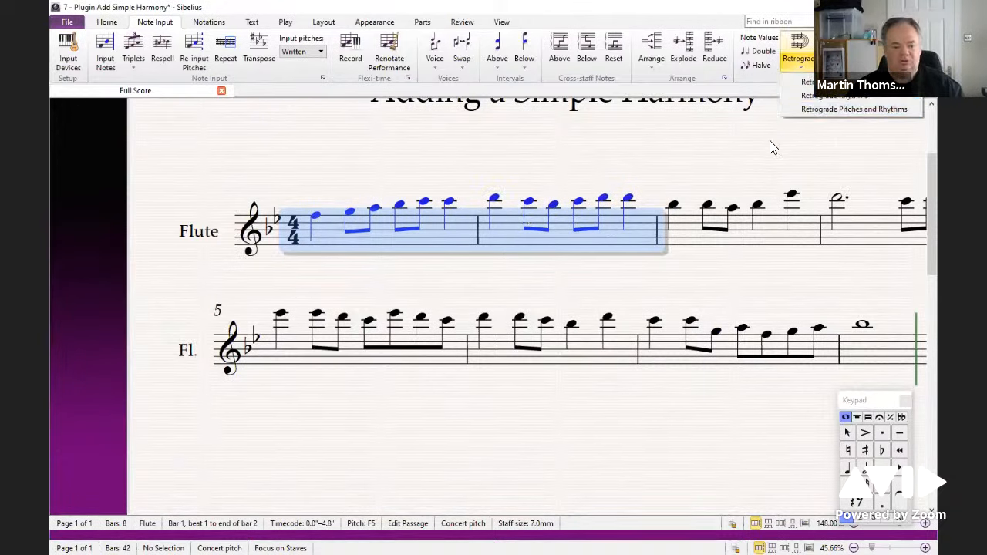
Step: Reselect the first two flute bars and invert them diatonically about Bb
left_click(637, 177)
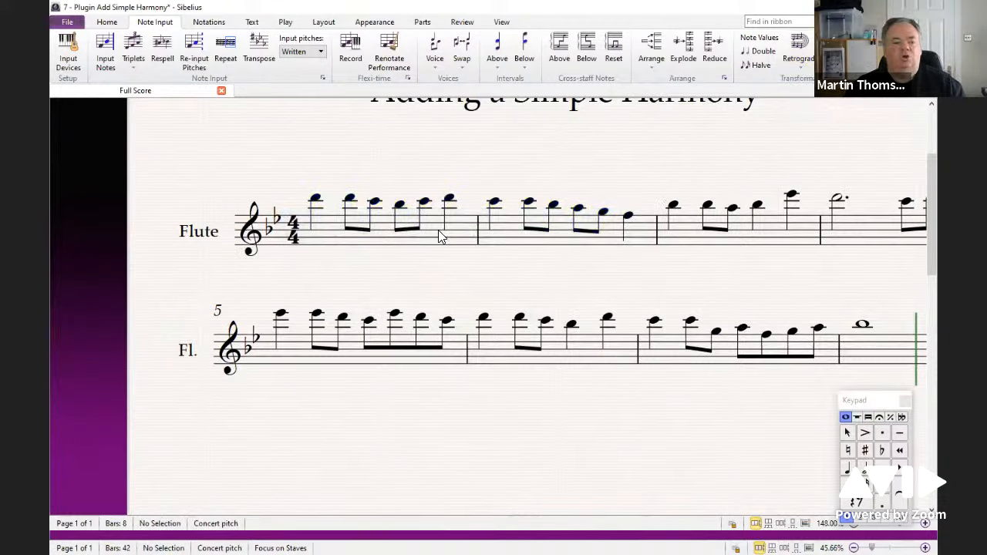
left_click(462, 239)
left_click(624, 239, "shift")
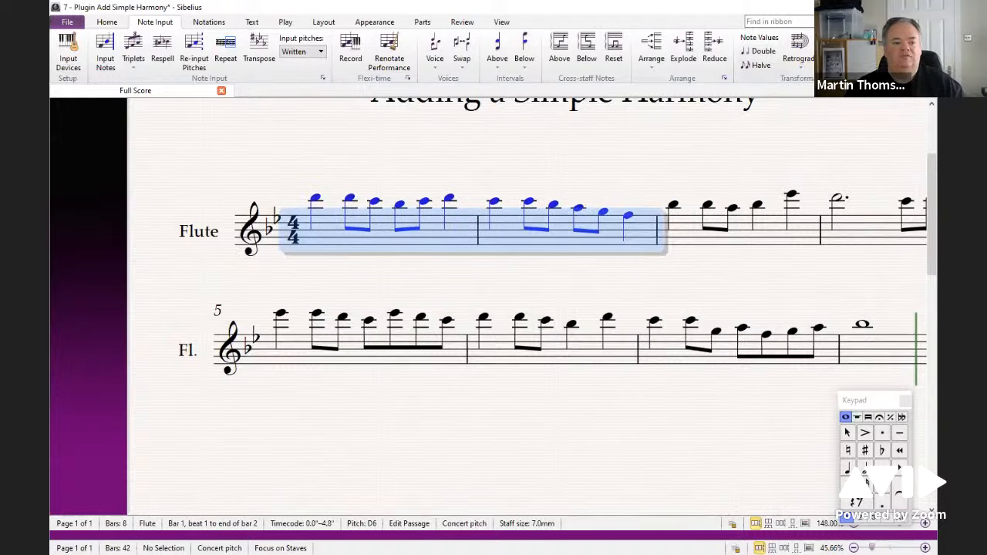
left_click(833, 49)
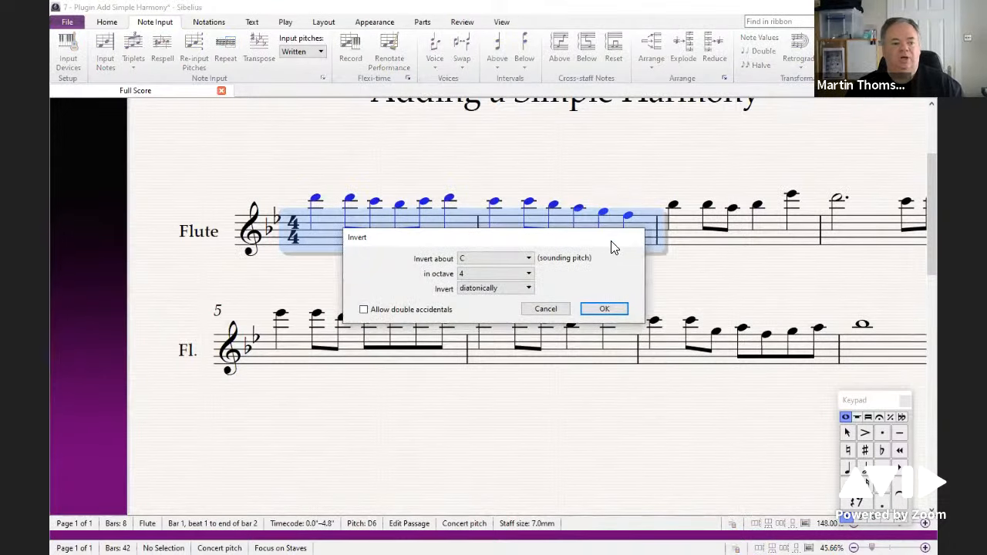
left_click_drag(605, 242, 613, 171)
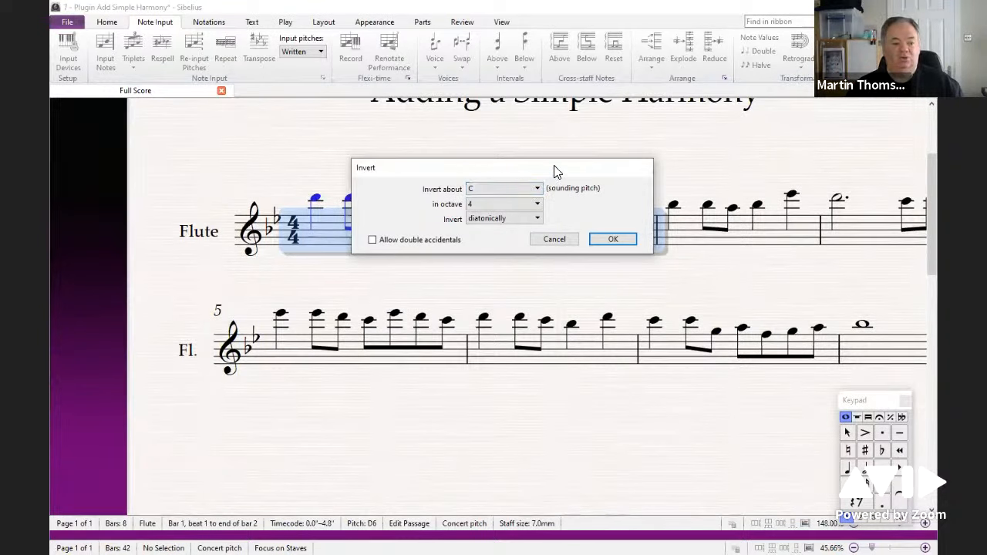
left_click_drag(553, 171, 634, 137)
left_click(556, 185)
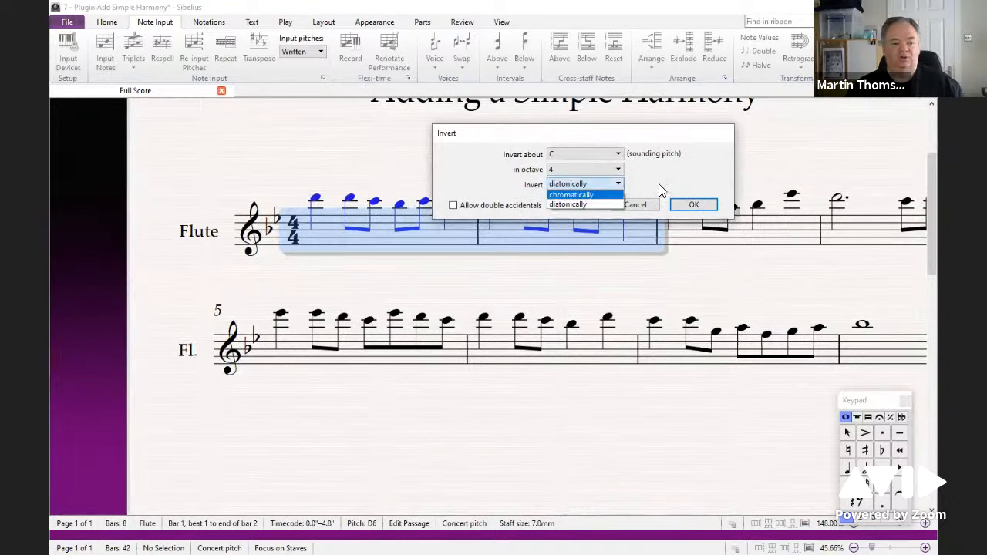
left_click(592, 203)
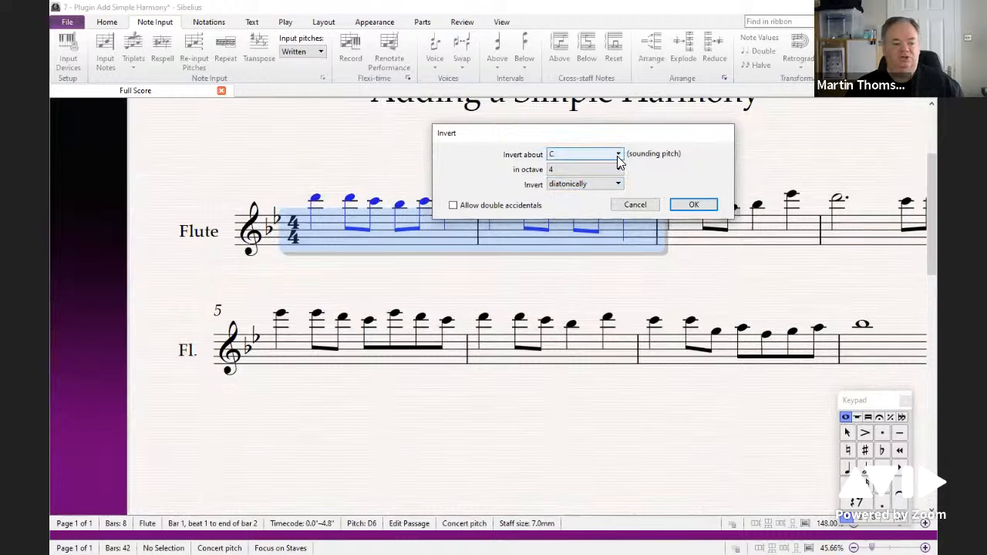
left_click(587, 156)
scroll(574, 227, "down", 2)
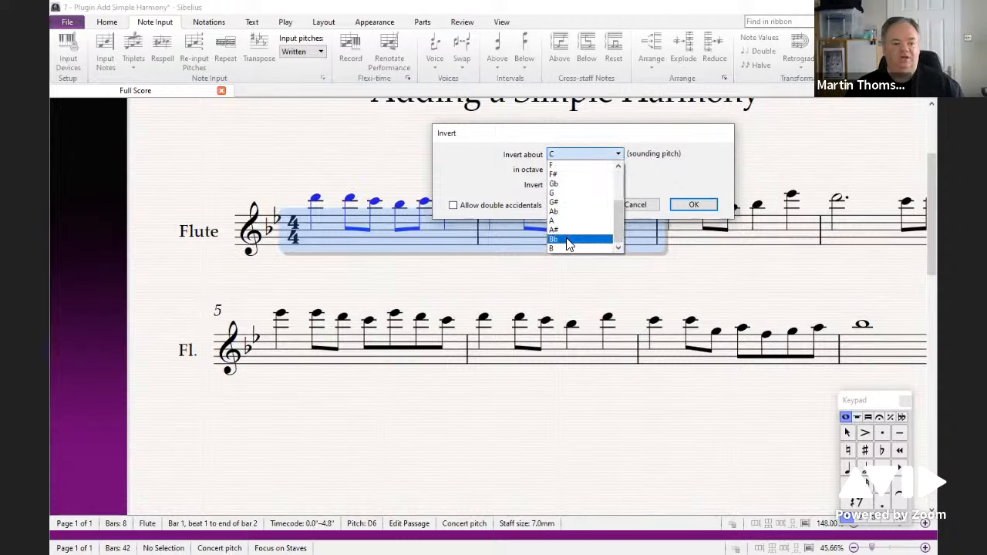
left_click(568, 245)
left_click(693, 205)
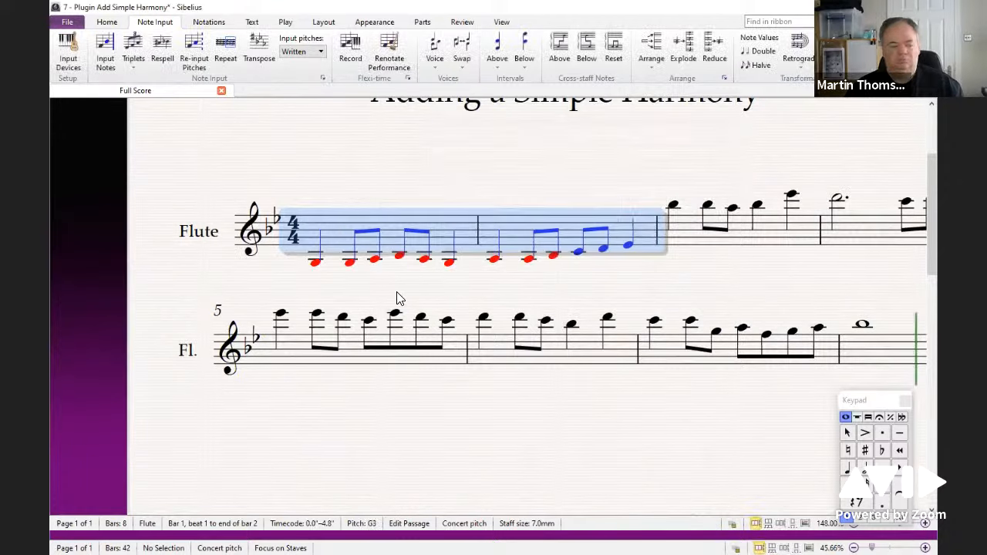
Step: Move the inverted passage up two octaves, then undo the last two changes
key("ctrl+Up")
key("ctrl+Up")
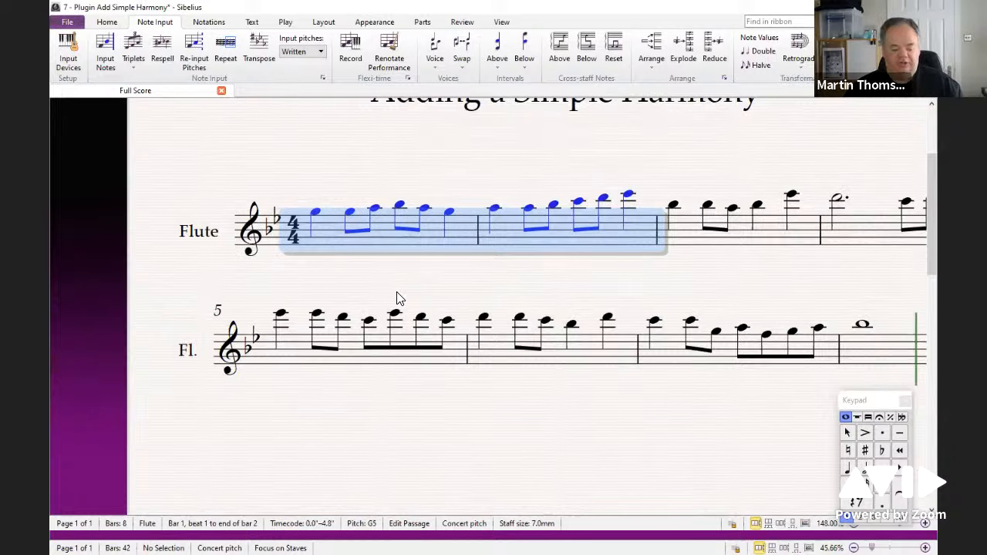
key("ctrl+z")
key("ctrl+z")
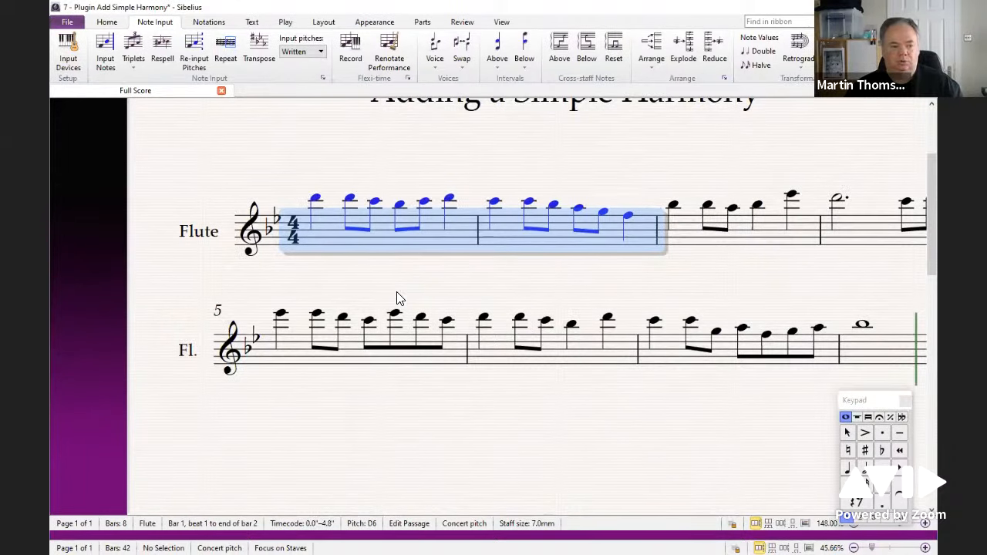
Step: Invert the first two bars again about Bb, this time in octave 6
left_click(834, 51)
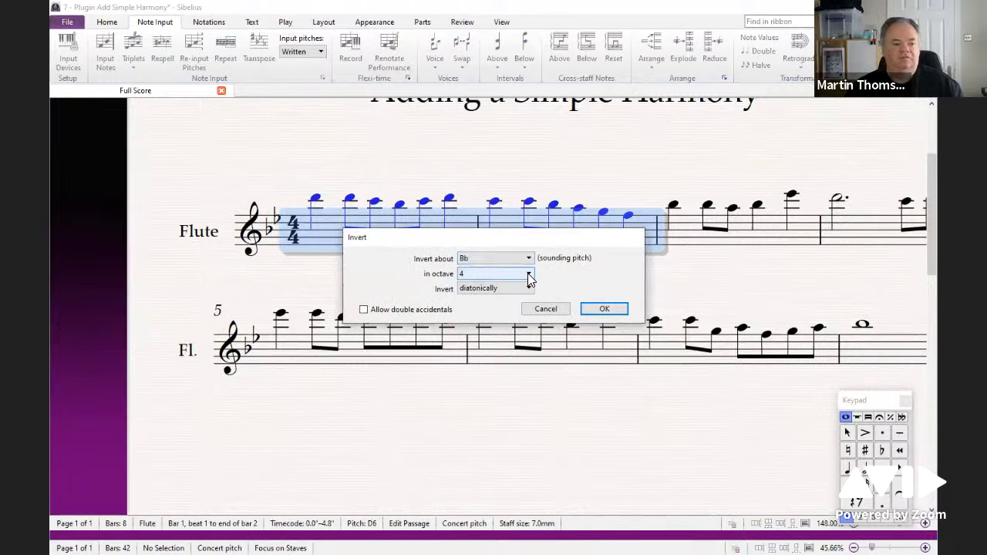
left_click(522, 276)
left_click(501, 303)
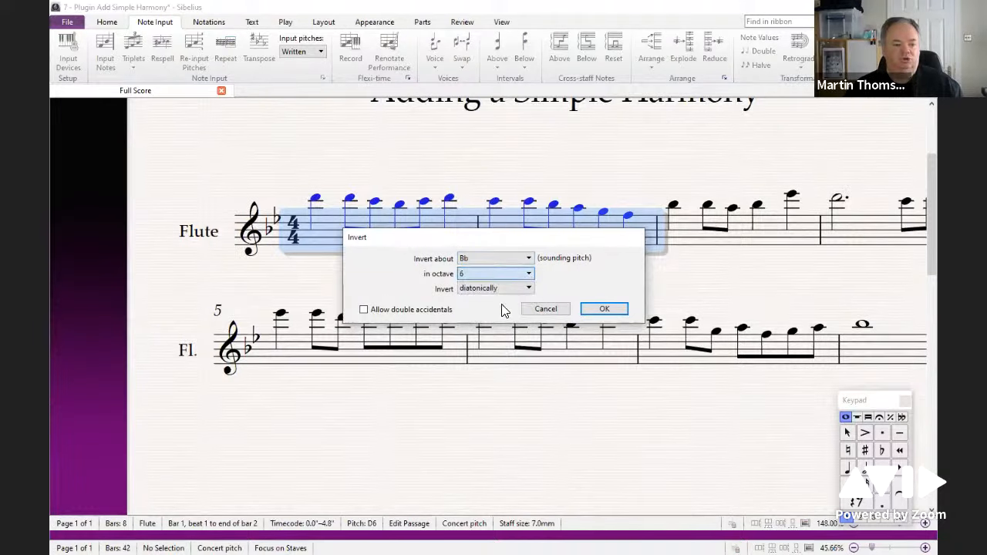
left_click(602, 310)
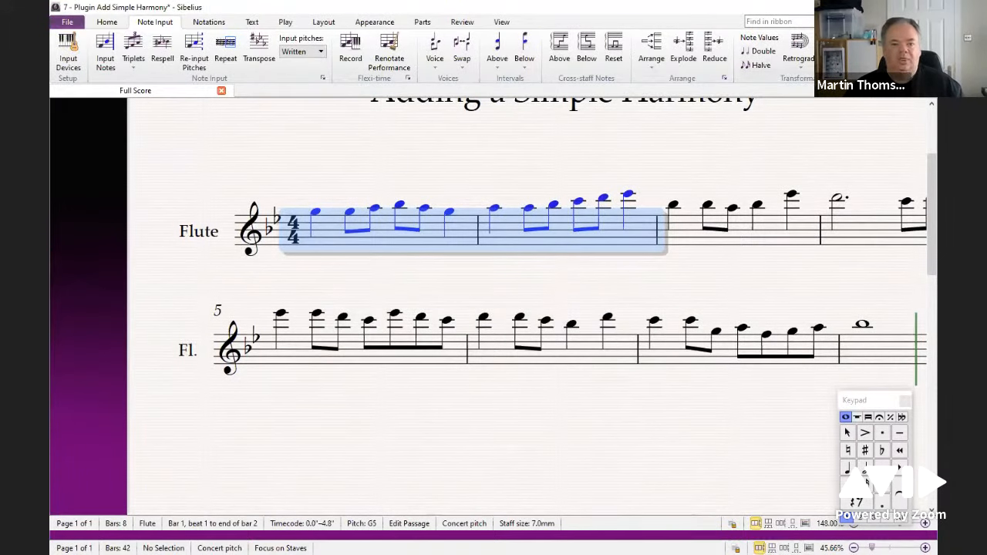
Step: Try inverting the passage about F# in octave 5, then undo that inversion
left_click(835, 51)
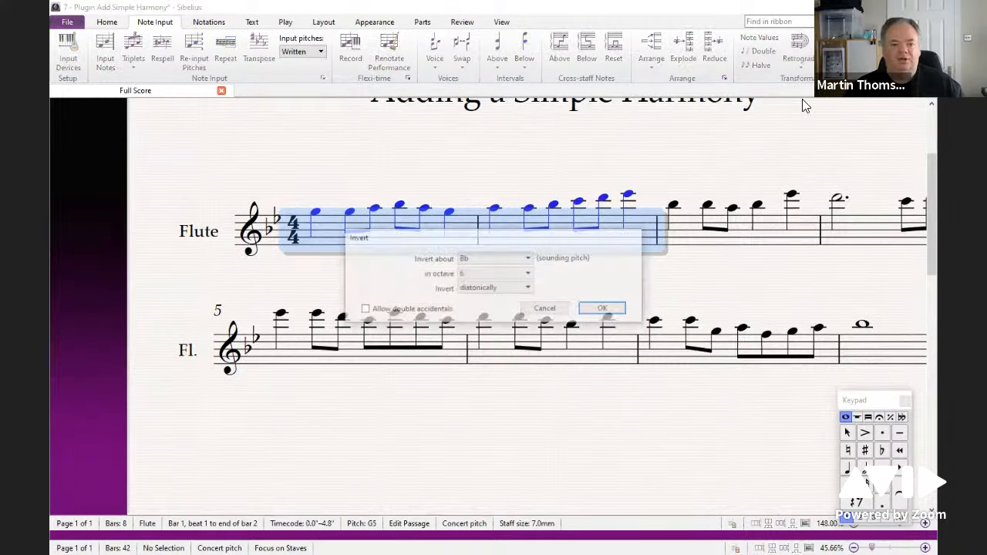
left_click(529, 259)
left_click(505, 287)
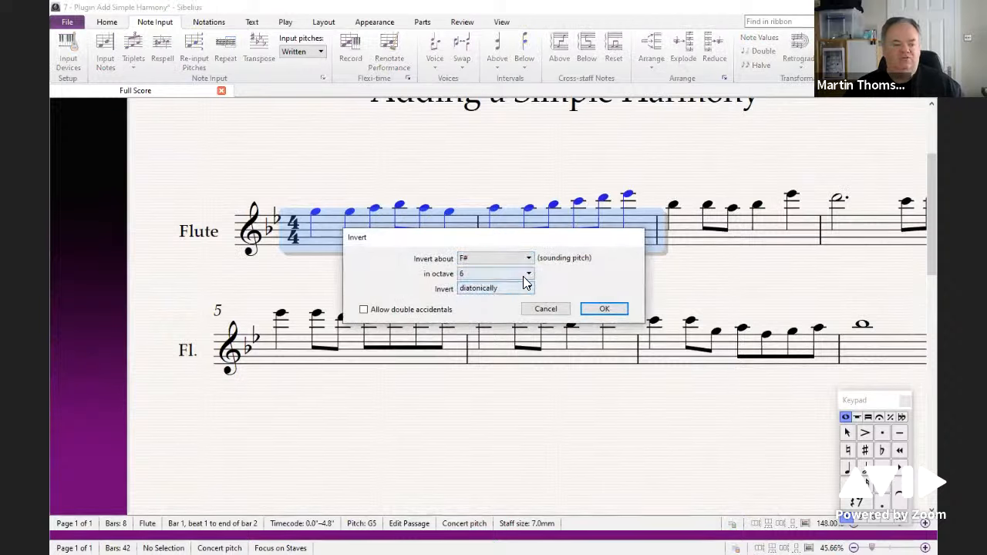
left_click(523, 275)
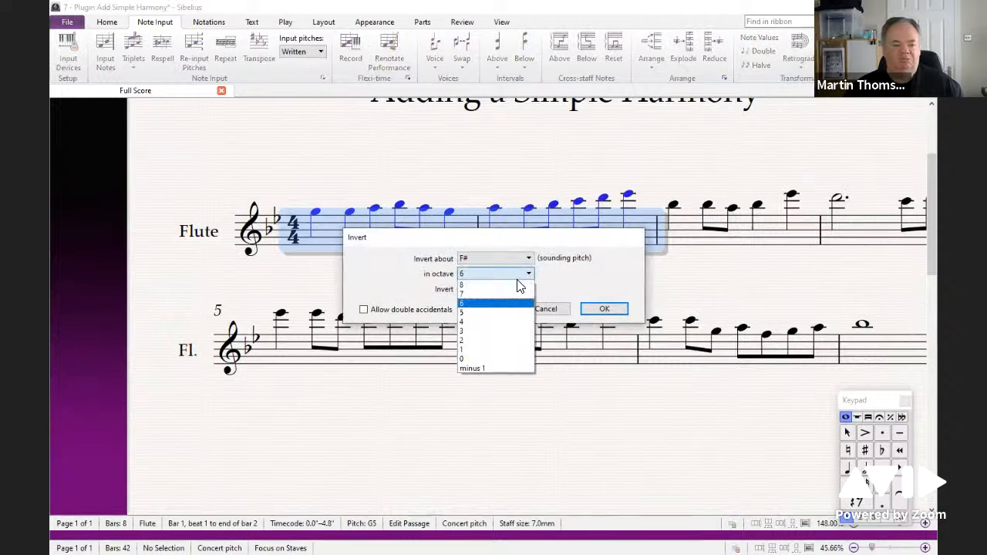
left_click(481, 320)
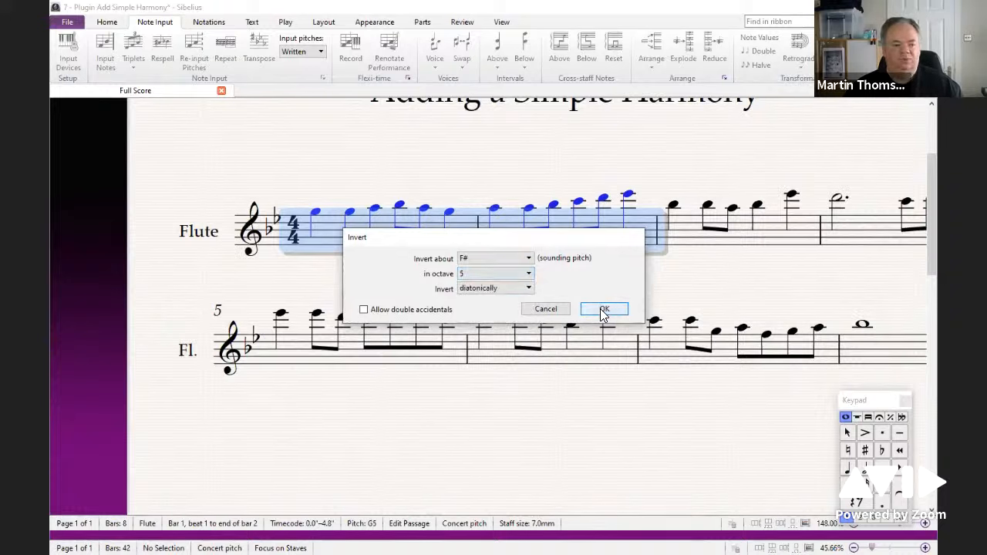
left_click(604, 309)
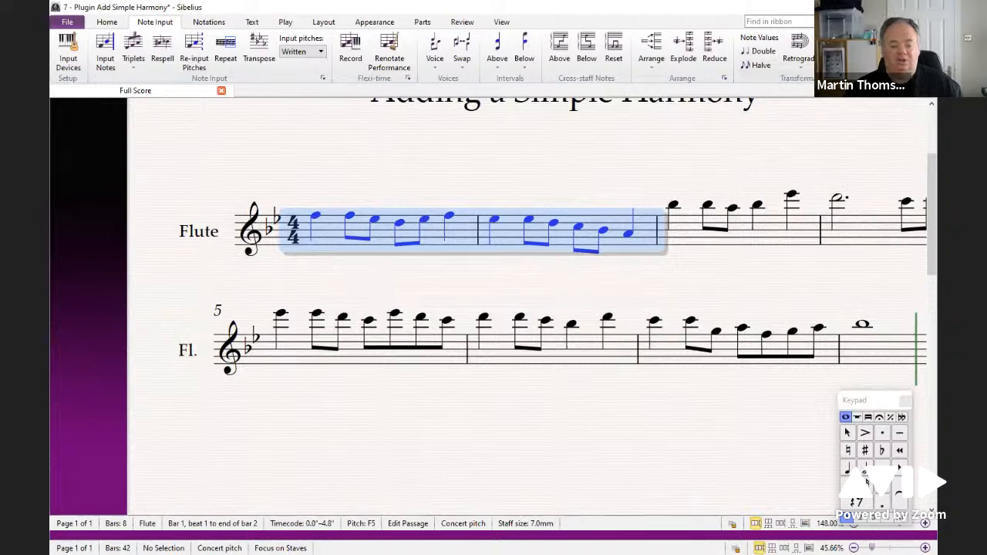
key("ctrl+z")
Step: Invert the passage chromatically about F# in octave 5
left_click(834, 50)
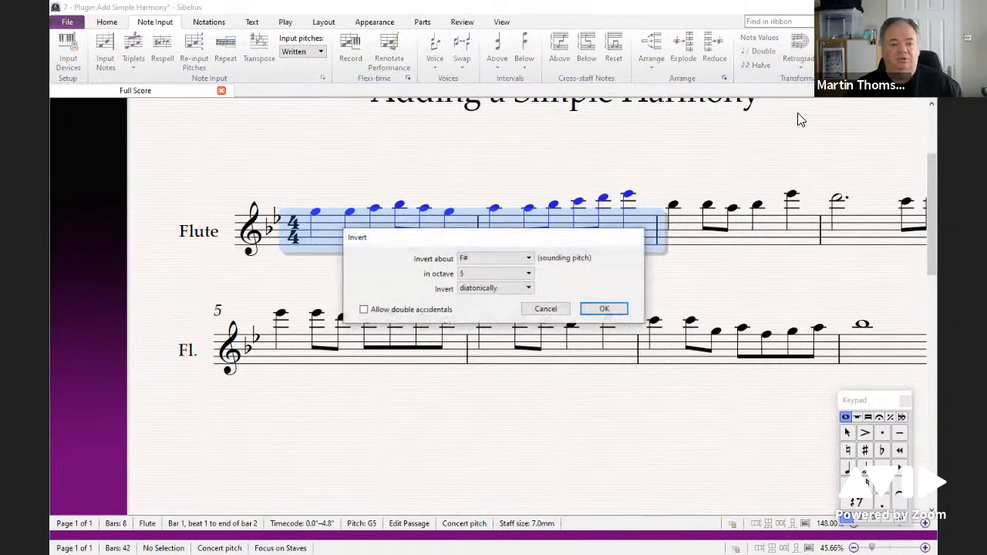
left_click(498, 288)
left_click(493, 296)
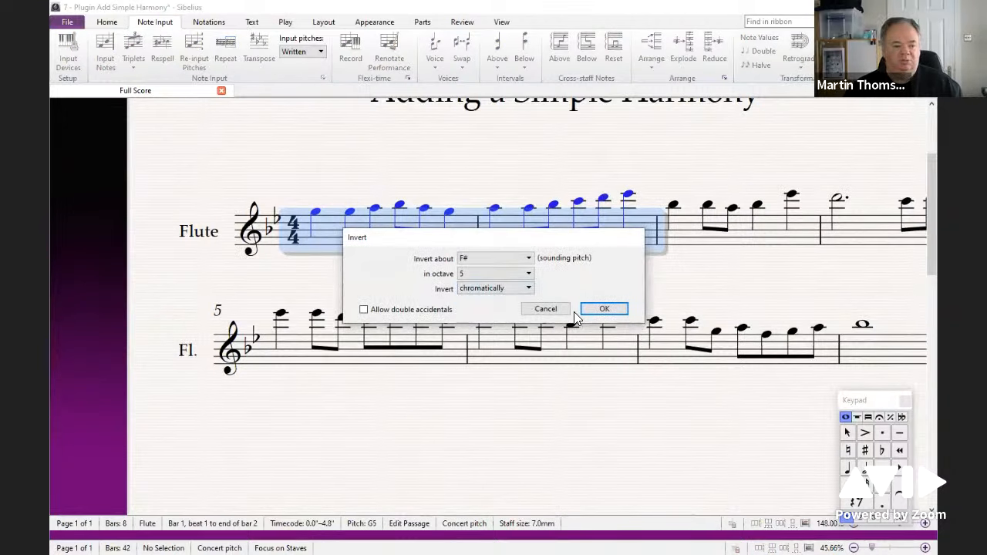
left_click(604, 310)
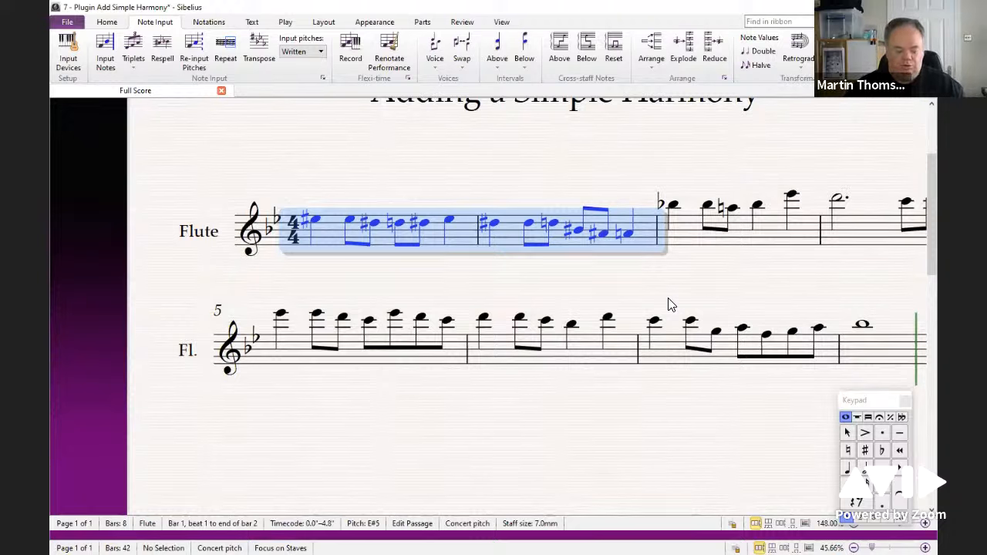
Step: Undo the last four changes to restore the original melody and clear the selection
key("ctrl+z")
key("ctrl+z")
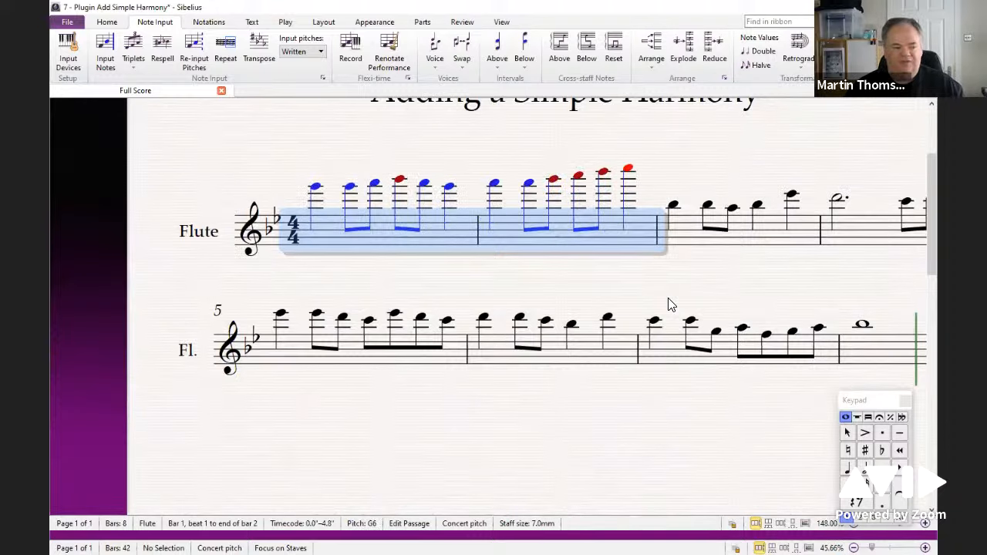
key("ctrl+z")
key("ctrl+z")
key("Escape")
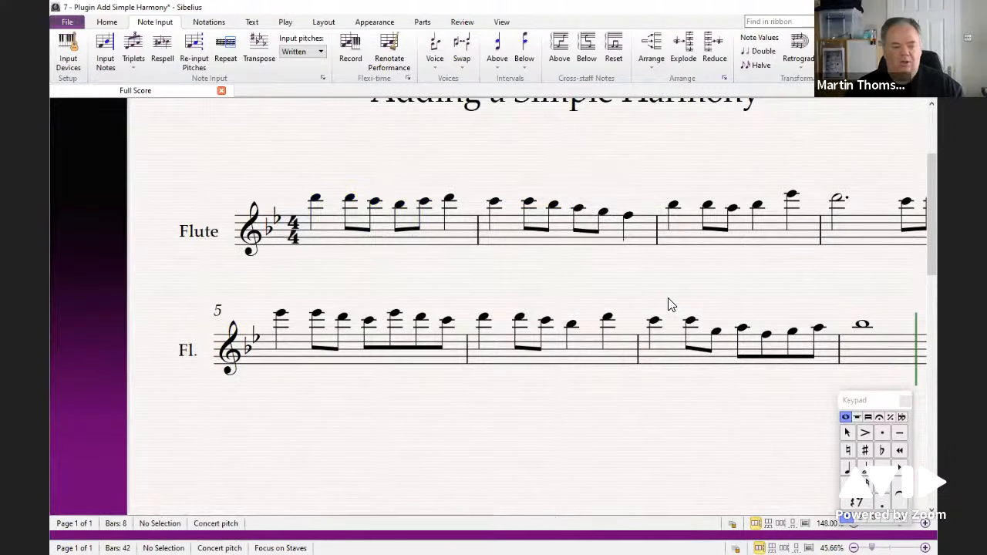
Step: Run the Add Simple Harmony plug-in on the top staff with 8th note (quaver) arpeggios as the chord style
scroll(594, 277, "down", 1)
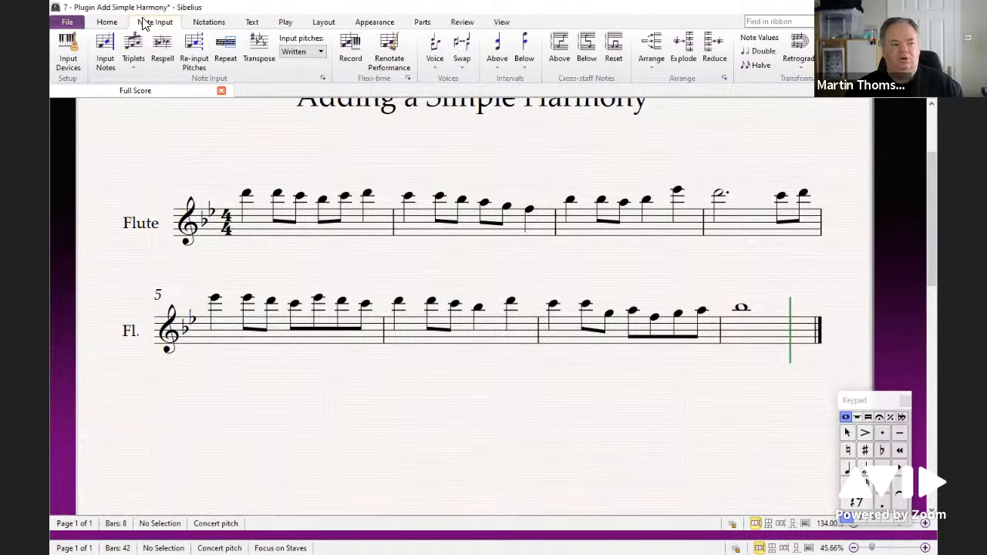
left_click(895, 52)
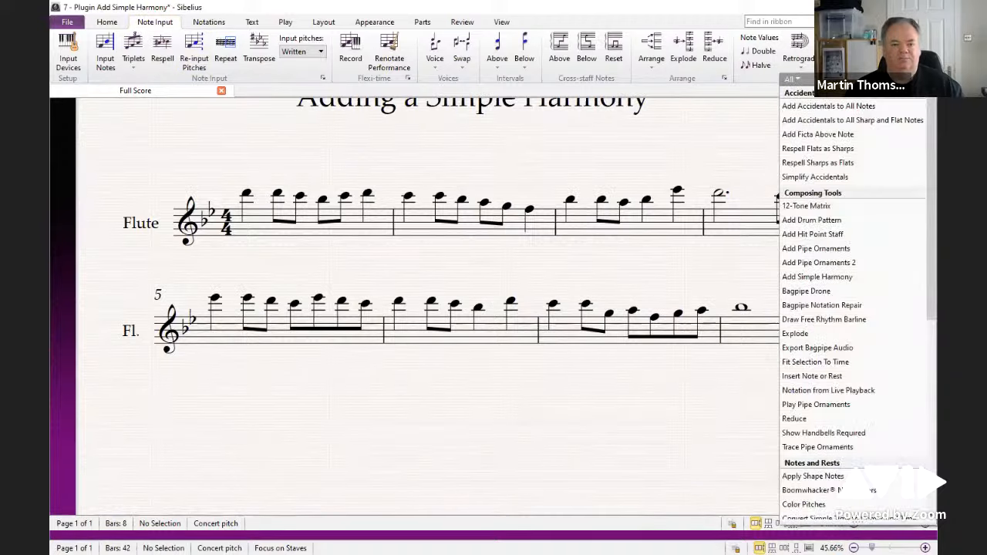
left_click(824, 277)
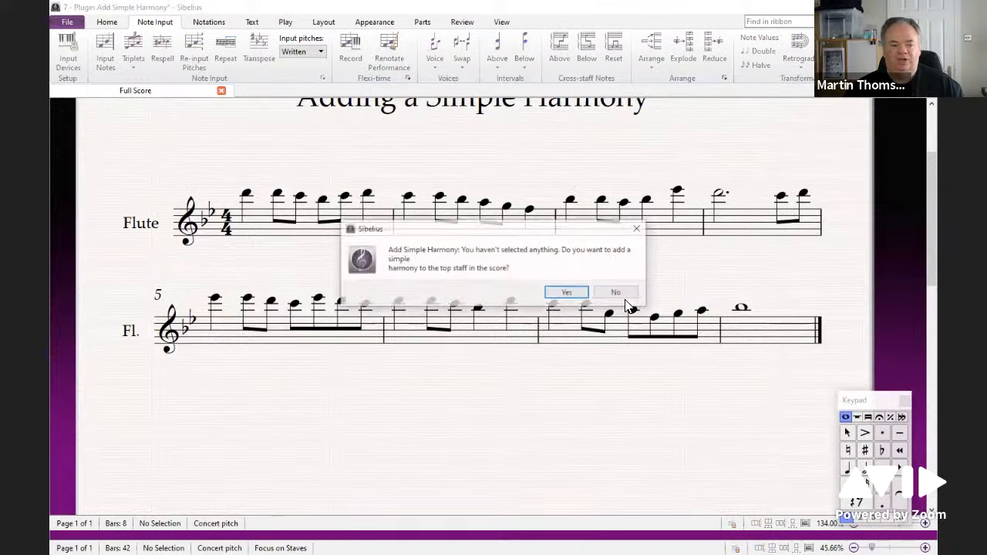
left_click(567, 293)
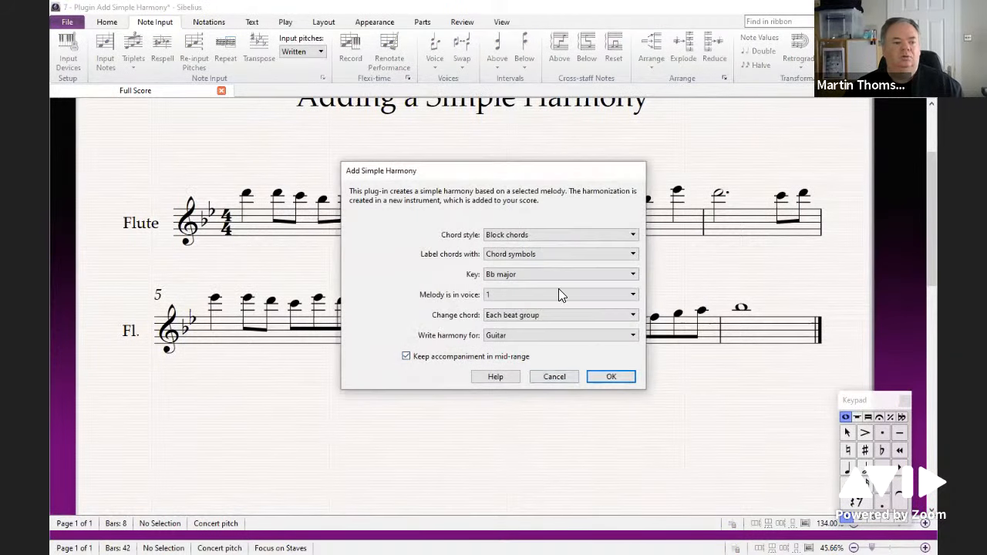
left_click(541, 236)
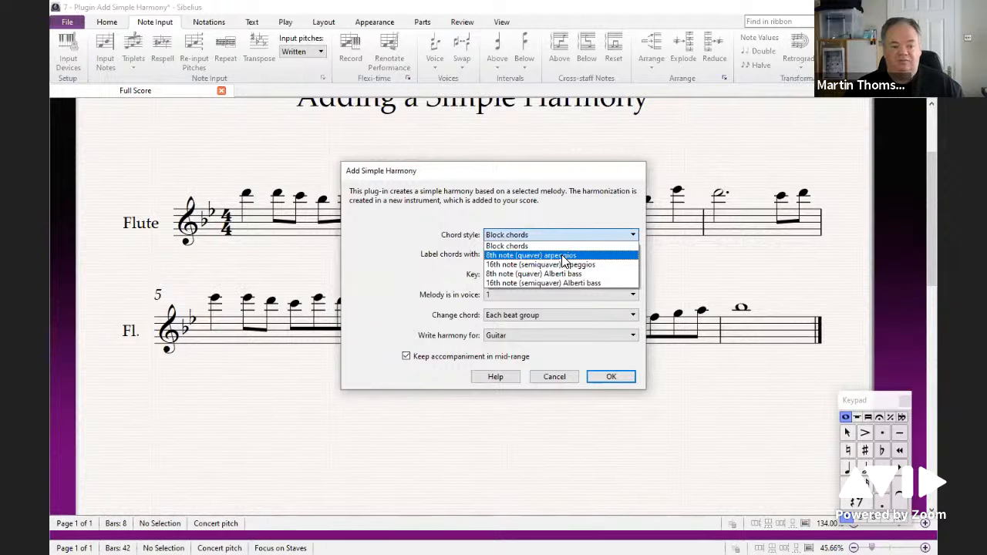
left_click(562, 256)
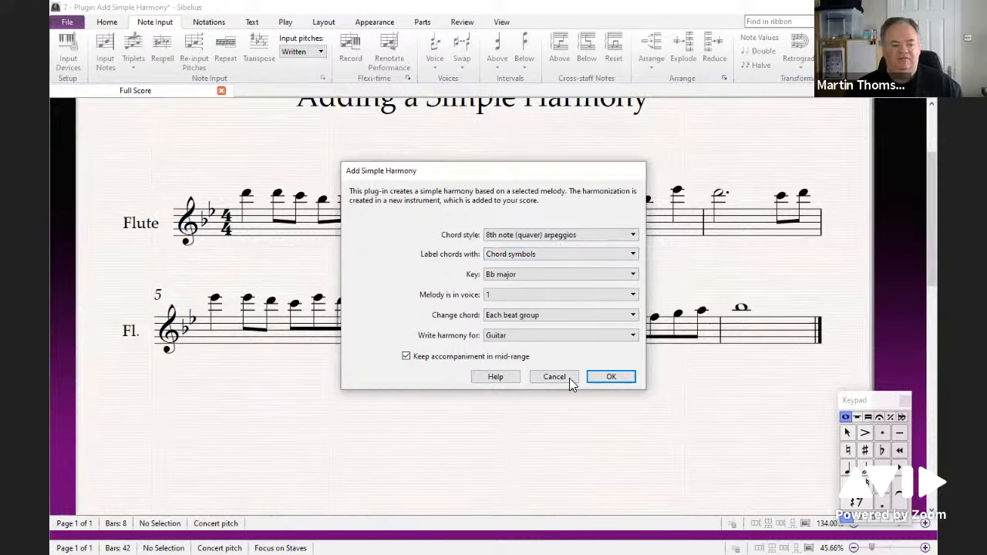
left_click(610, 378)
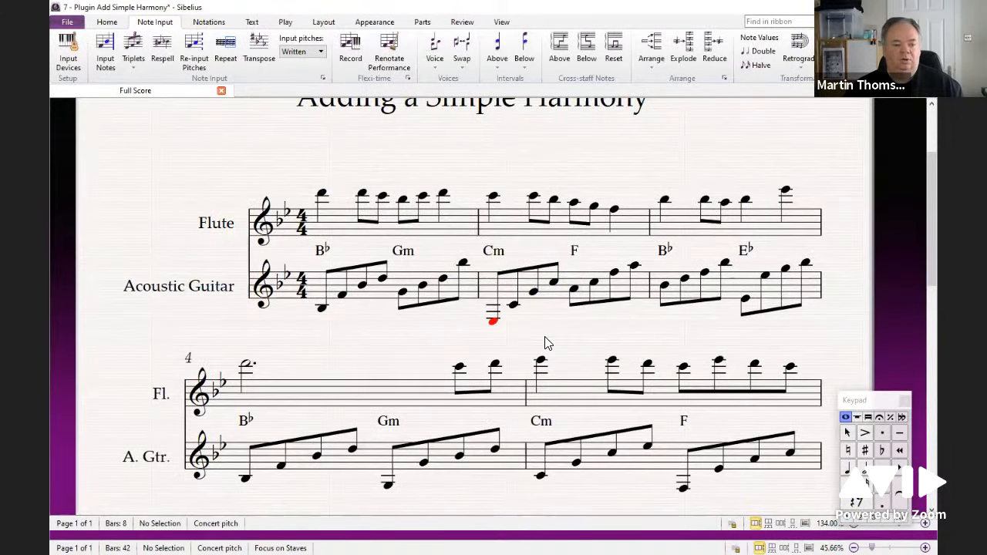
Step: Play back the flute melody with its new guitar harmony
scroll(545, 336, "down", 3)
left_click_drag(545, 337, 537, 234)
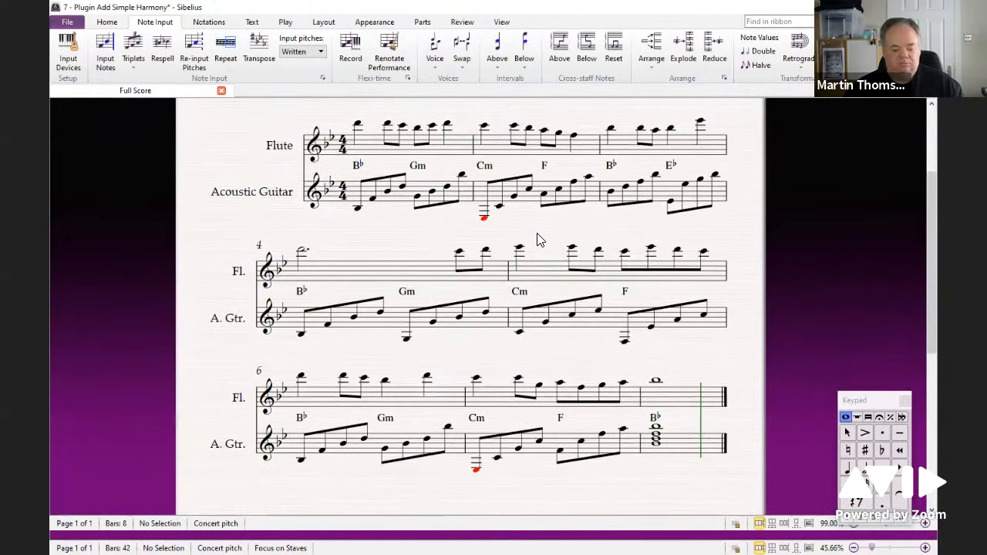
key("space")
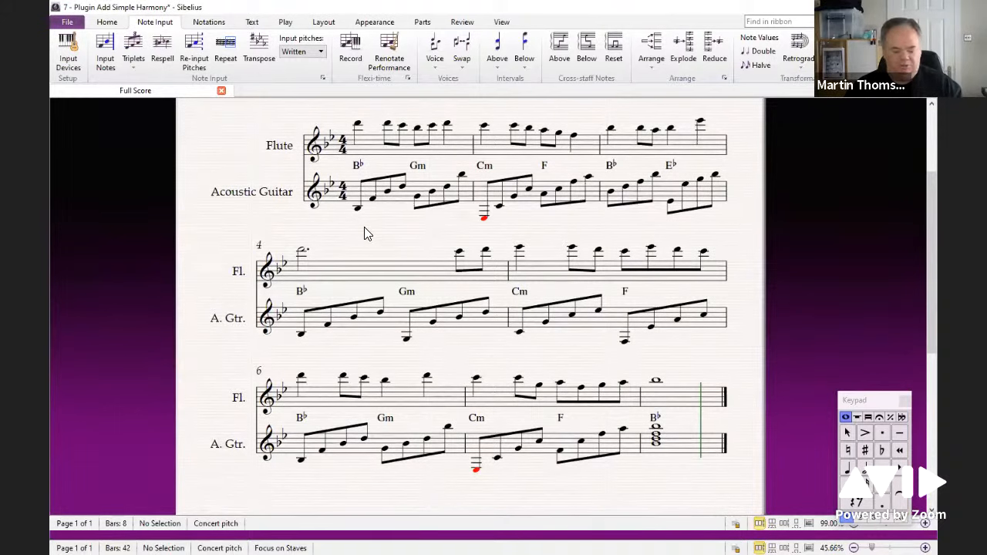
Step: Add a Bass Guitar [notation] staff to the score, chosen from the Jazz Instruments list
key("i")
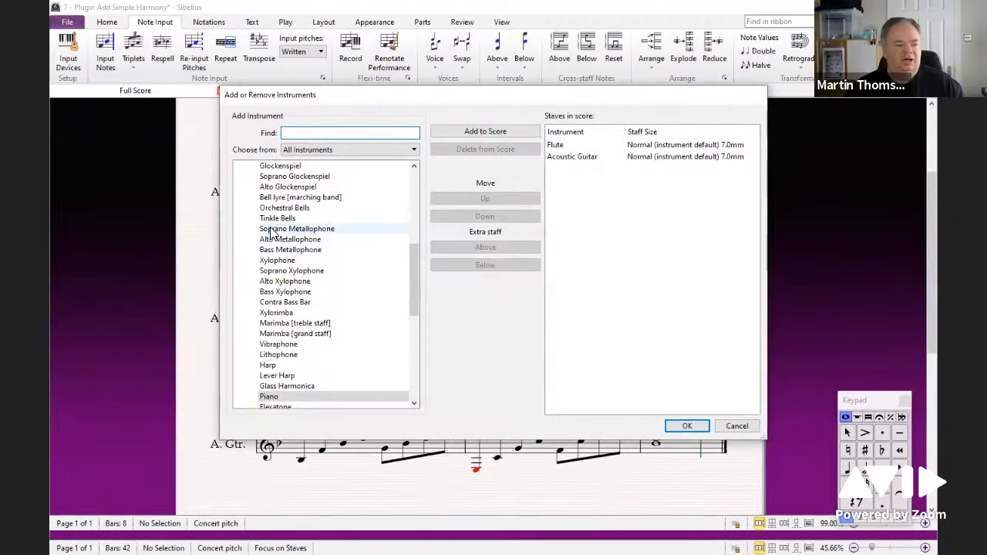
scroll(300, 247, "up", 5)
left_click(239, 241)
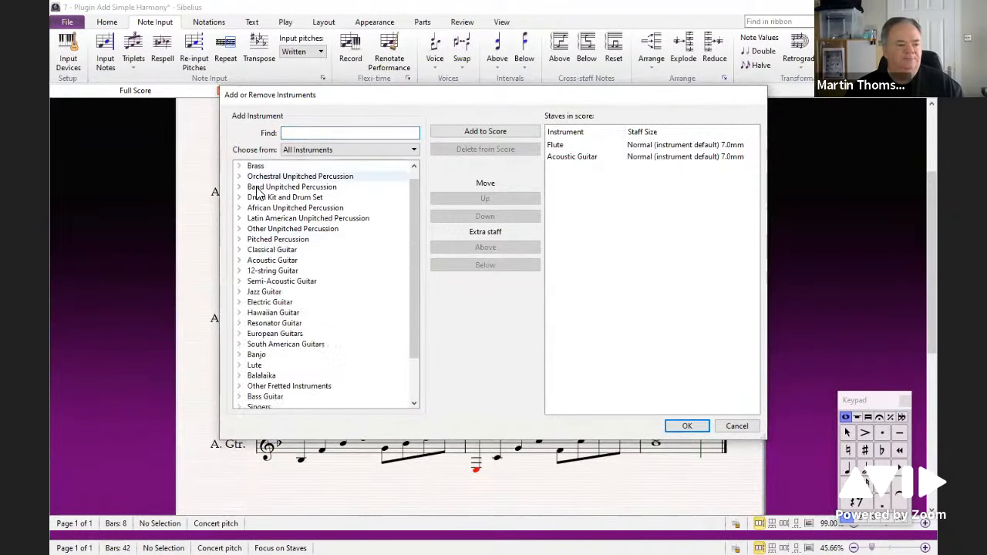
left_click(313, 151)
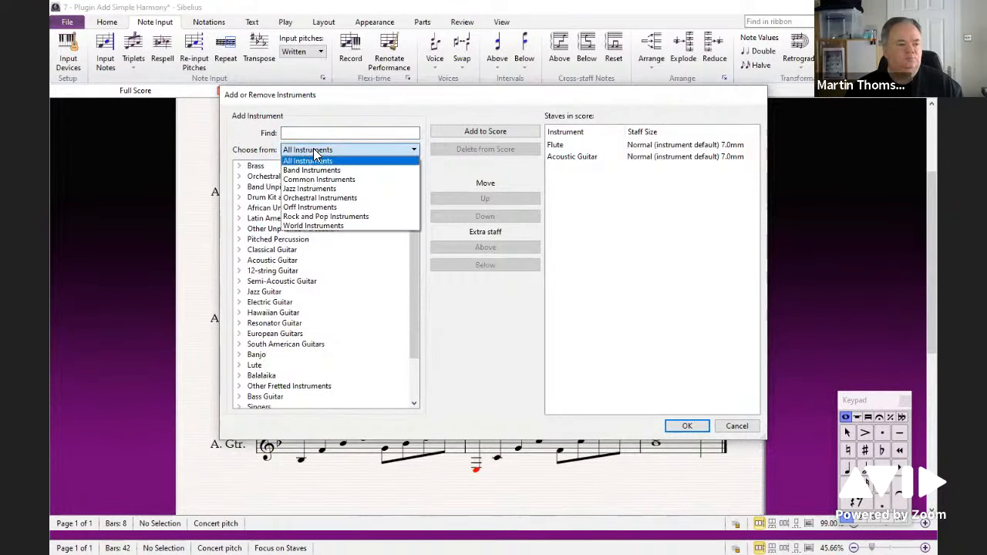
left_click(302, 189)
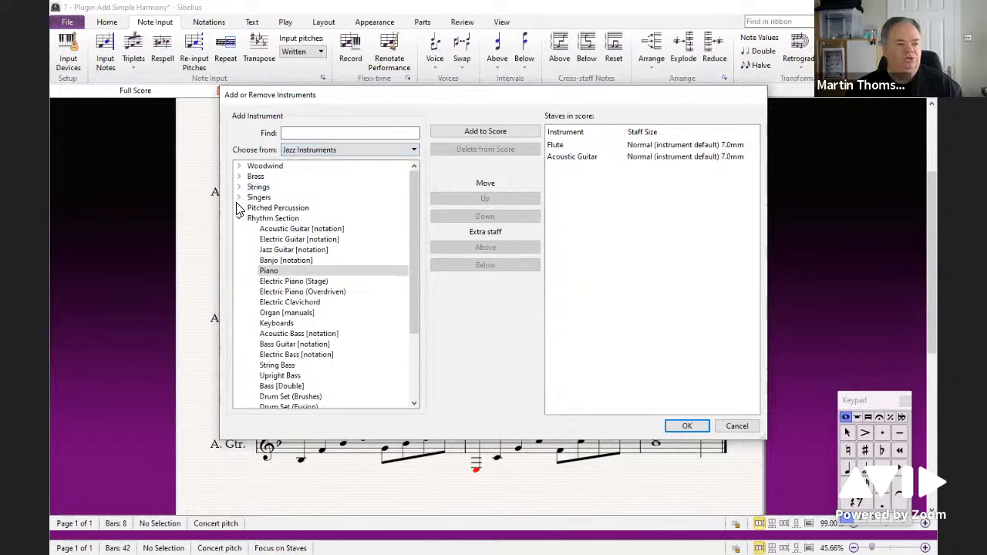
left_click(279, 347)
double_click(279, 347)
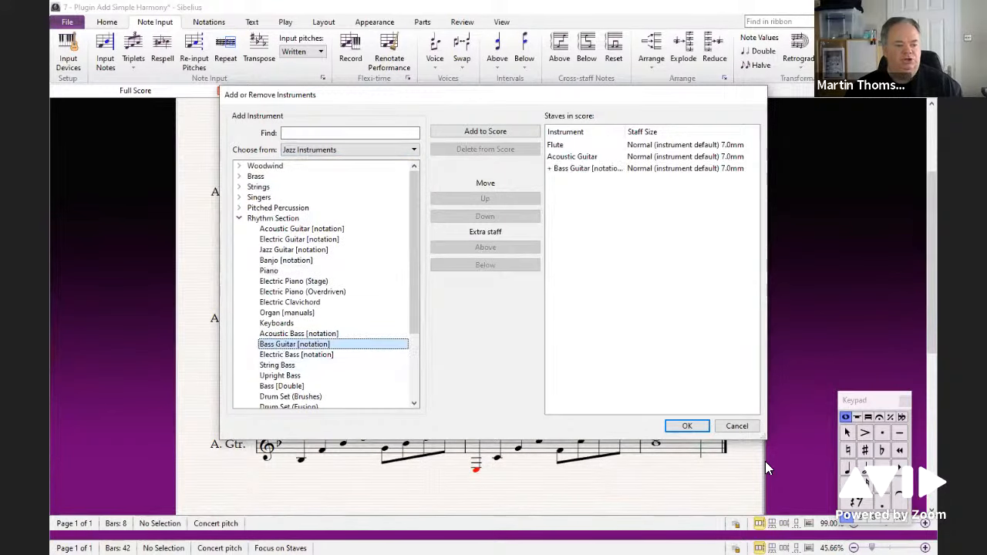
left_click(687, 426)
Step: Enter half-note roots B♭ G C F B♭ E♭ B♭ G C F B♭ G C F B♭ on the bass guitar staff, following the chord symbols
left_click(378, 264)
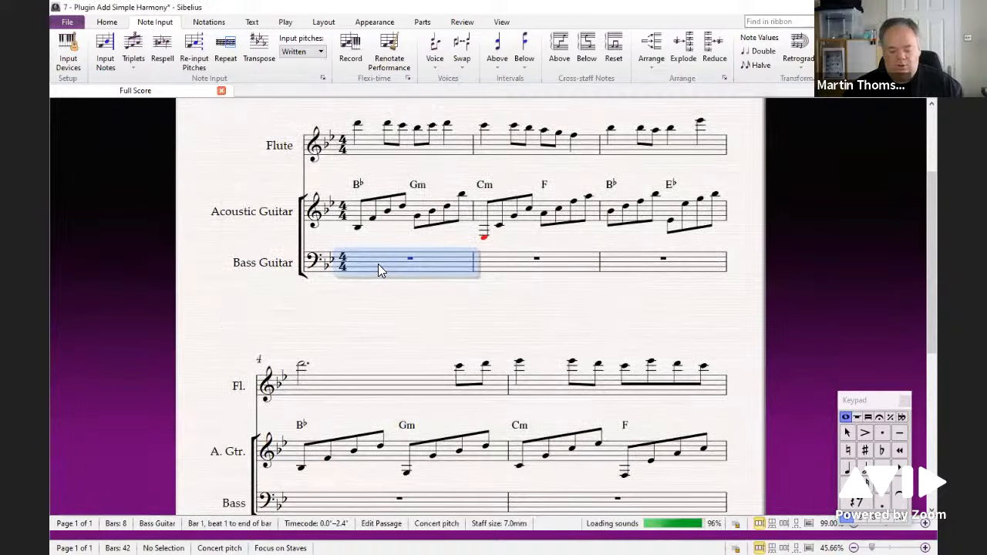
key("n")
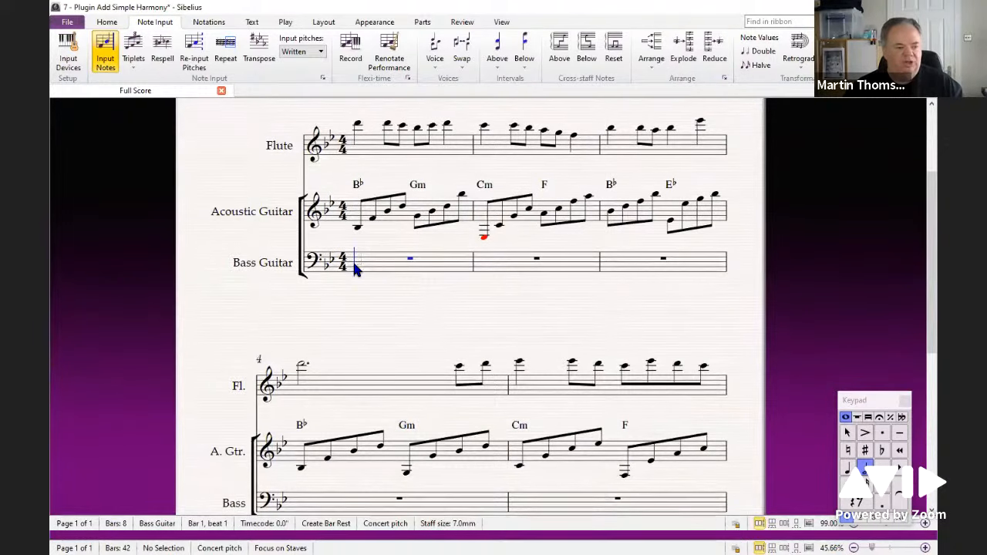
key("b")
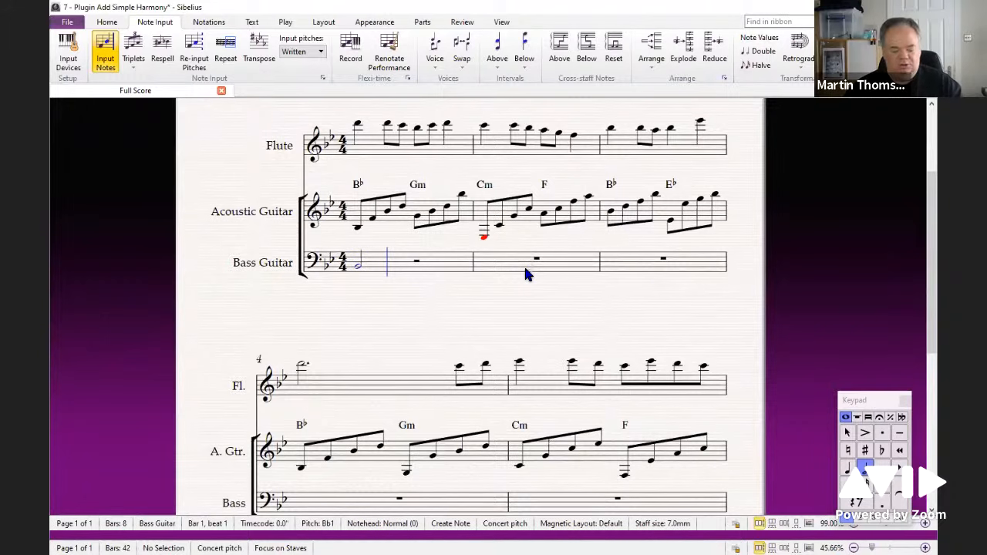
key("g")
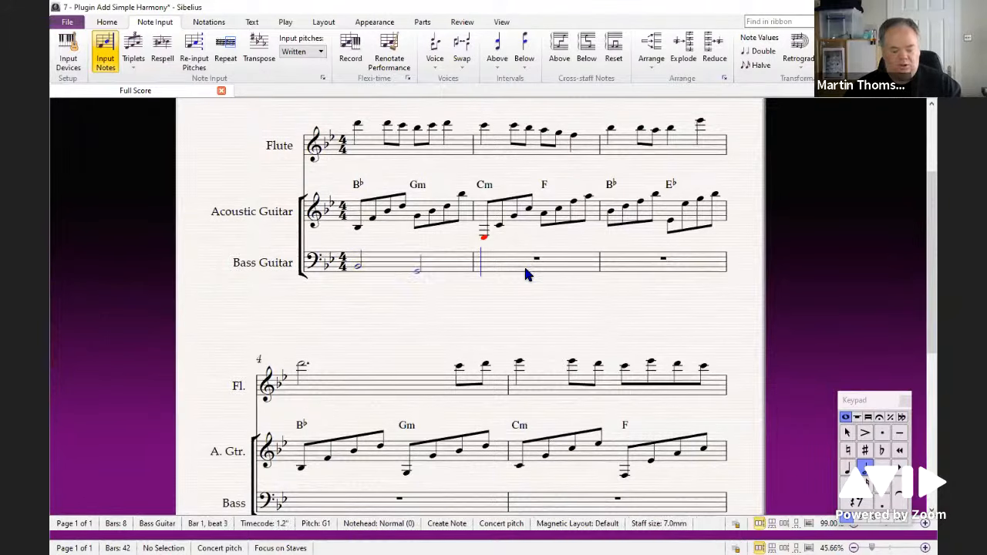
key("c")
key("f")
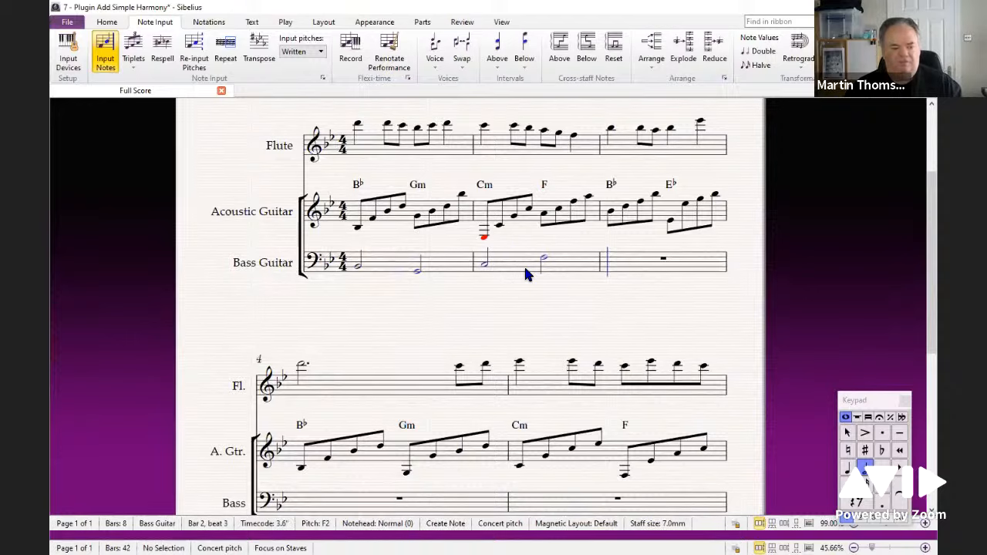
key("b")
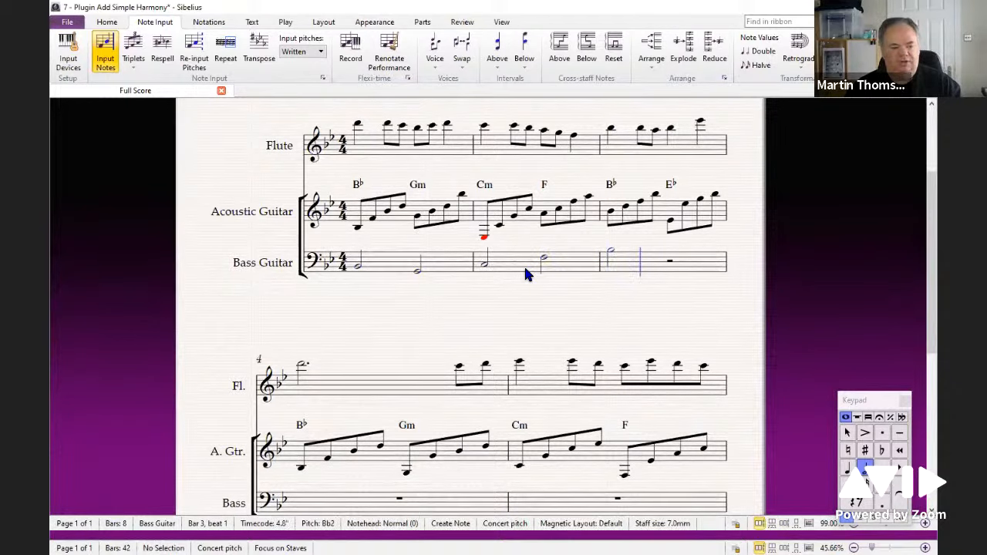
key("e")
key("ctrl+Down")
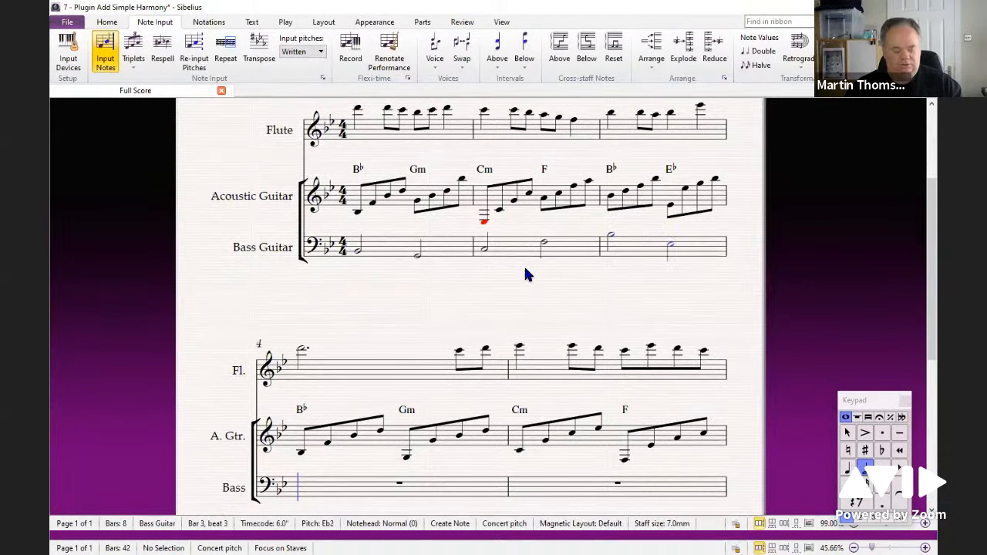
key("b")
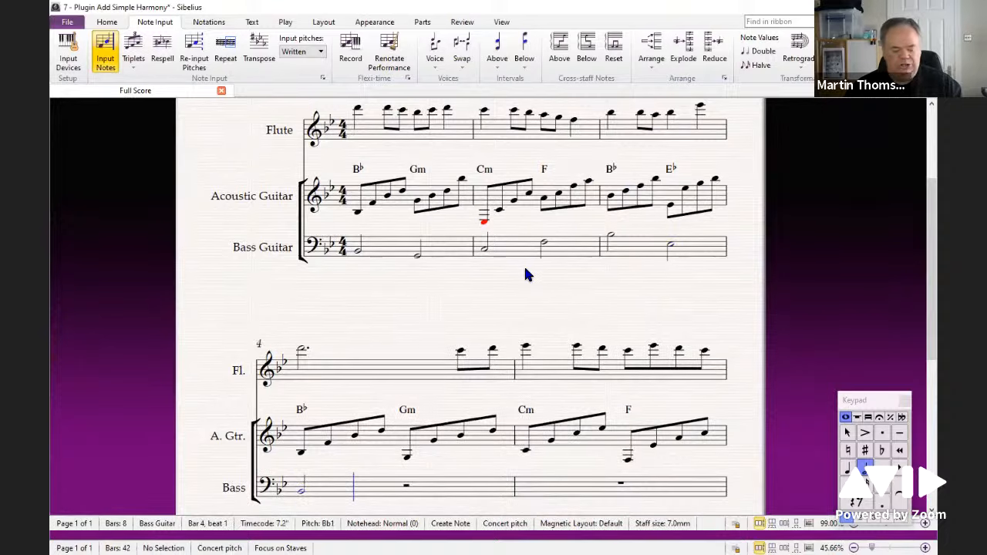
key("g")
key("c")
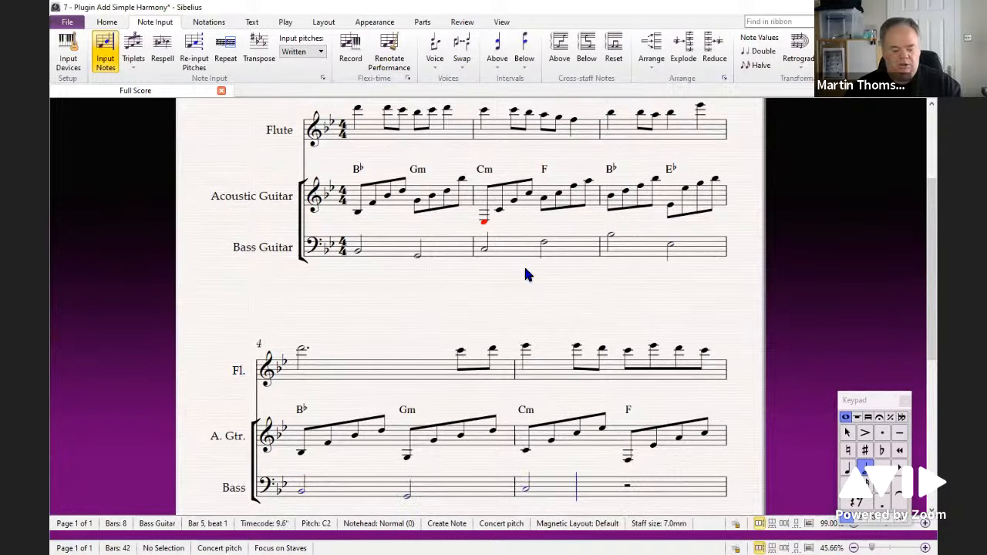
key("f")
key("b")
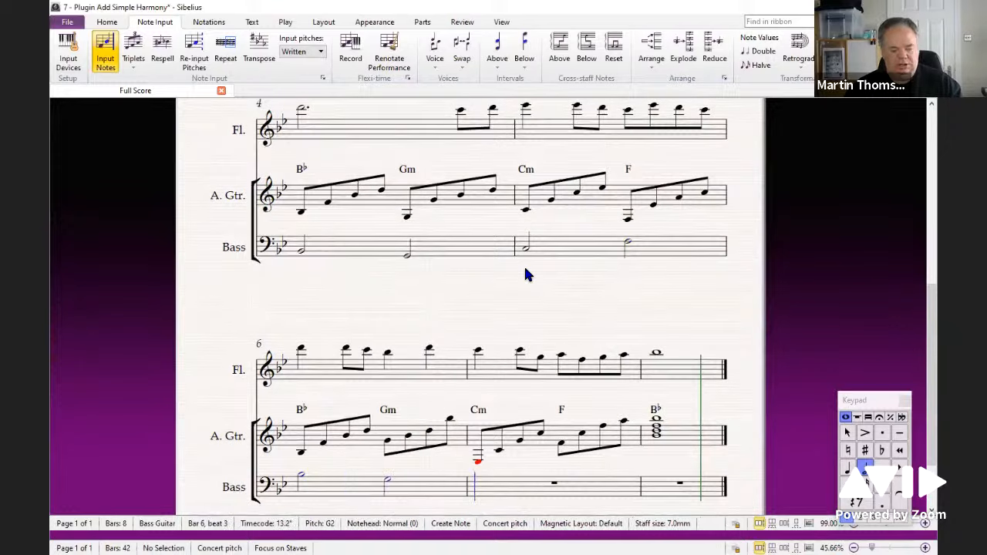
key("g")
key("c")
key("f")
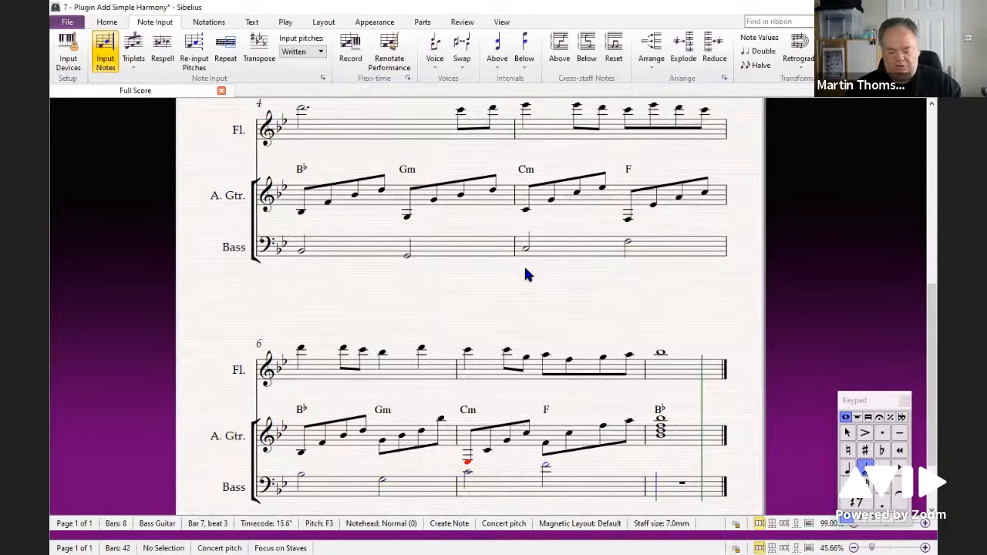
key("b")
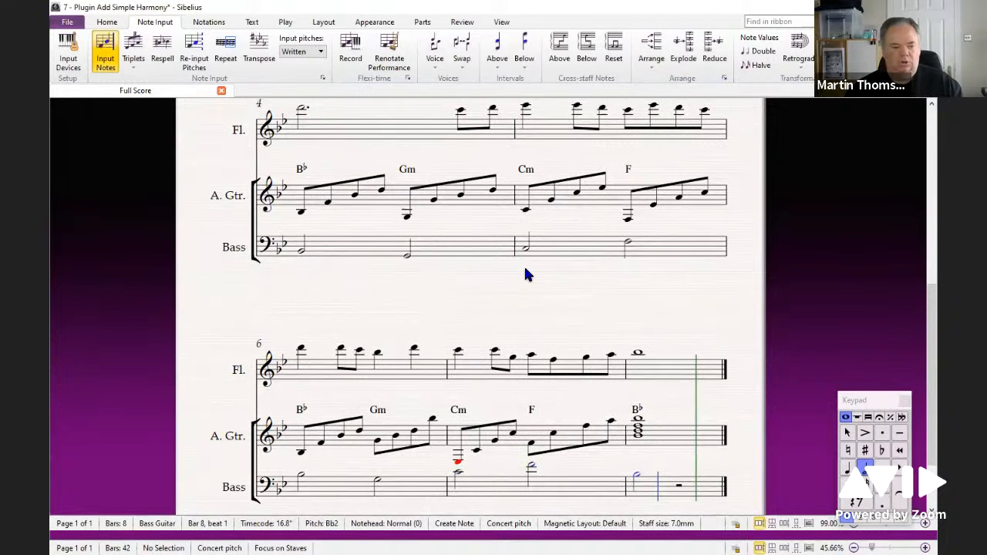
key("Escape")
key("Escape")
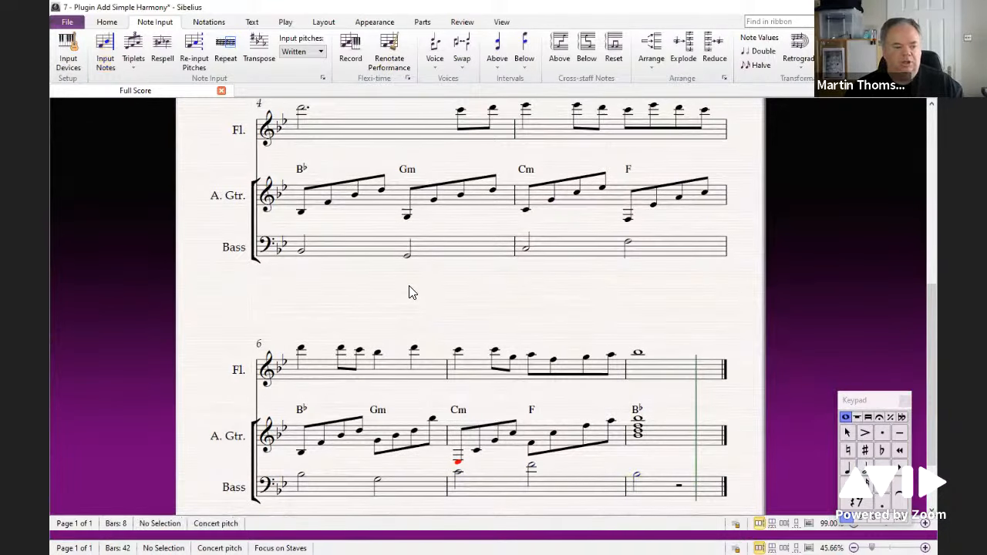
Step: Play back the score with the new bass line
left_click_drag(410, 288, 434, 326)
left_click_drag(433, 129, 478, 326)
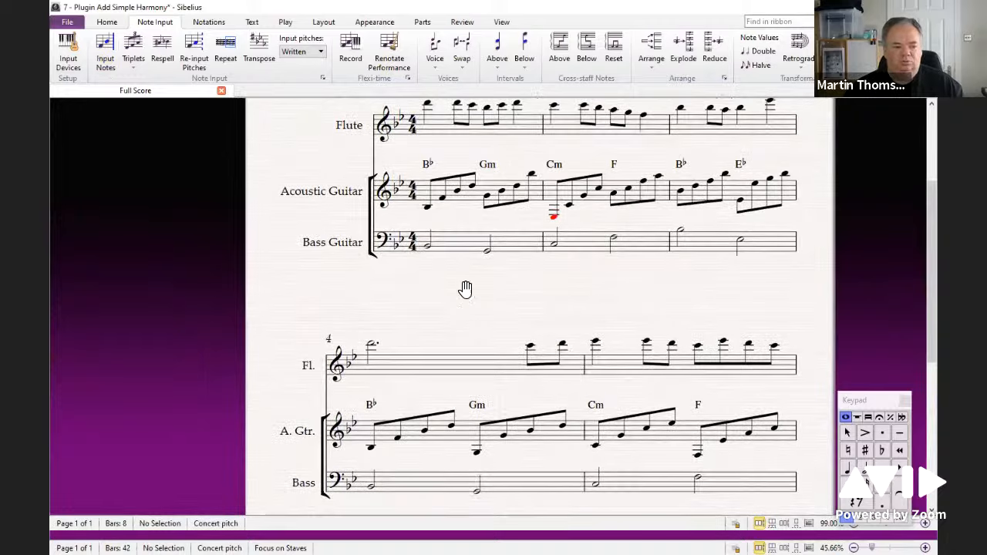
left_click_drag(466, 289, 467, 312)
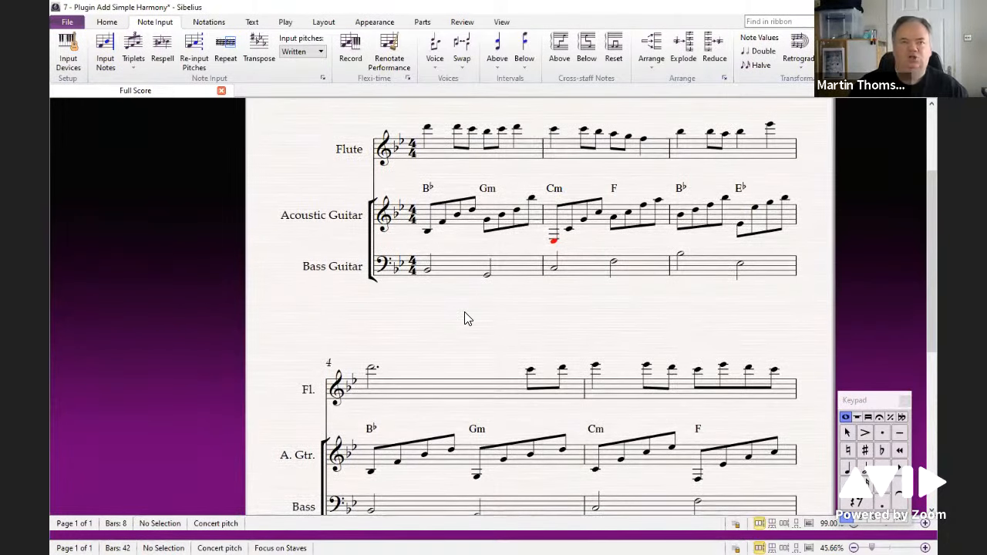
key("space")
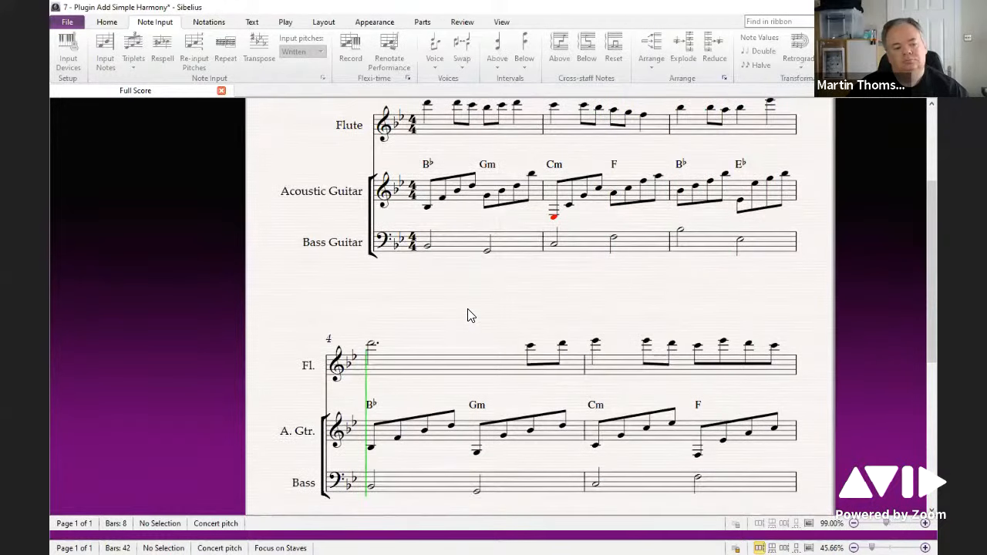
key("space")
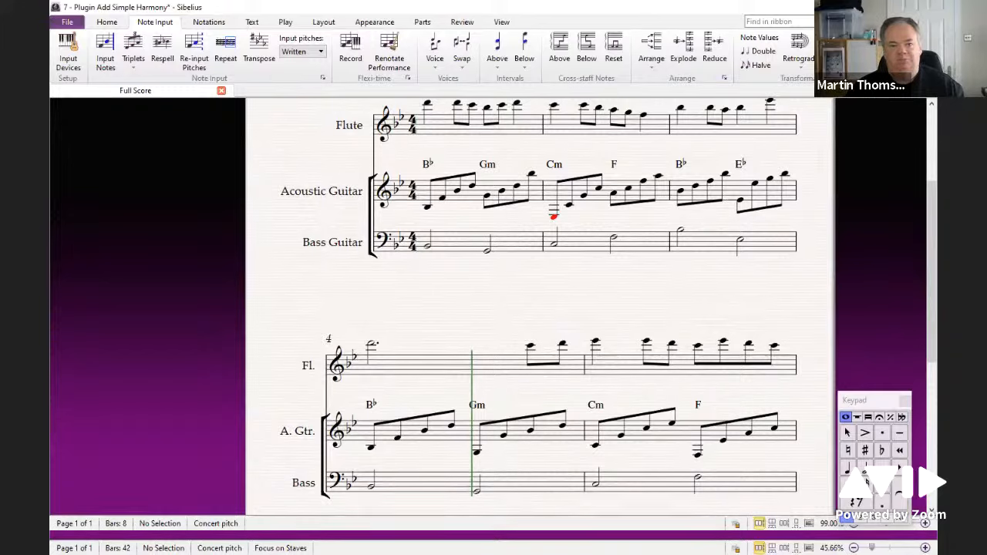
Step: Run Add Drum Pattern with style Rock, alternative: straight 8ths (90-110 bpm), turning off metronome mark, intro bar and outro bar
left_click(906, 55)
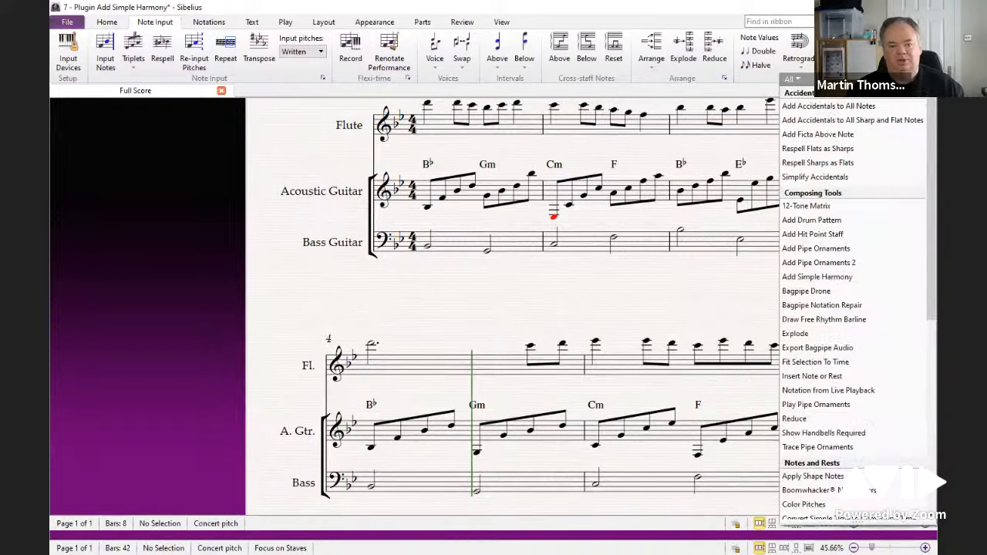
left_click(843, 224)
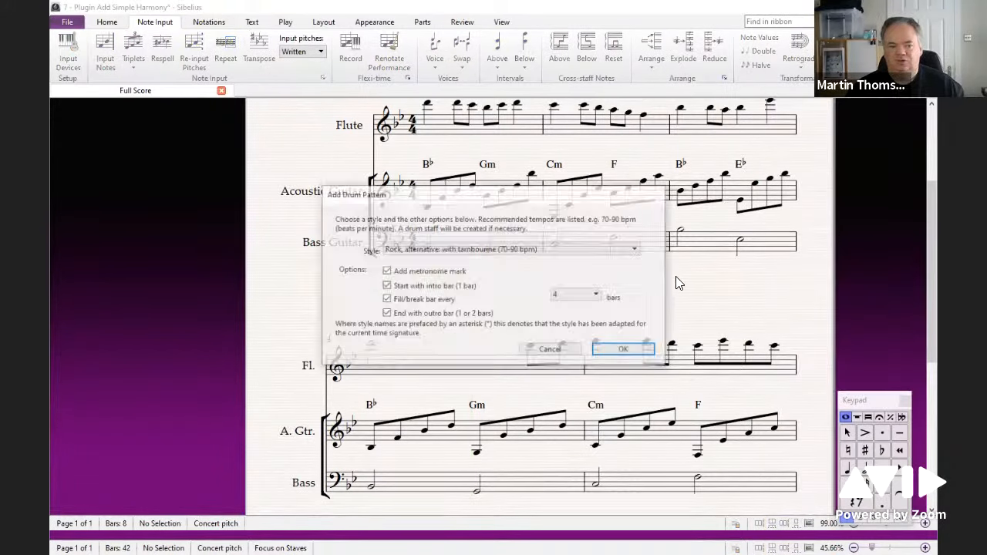
left_click(485, 249)
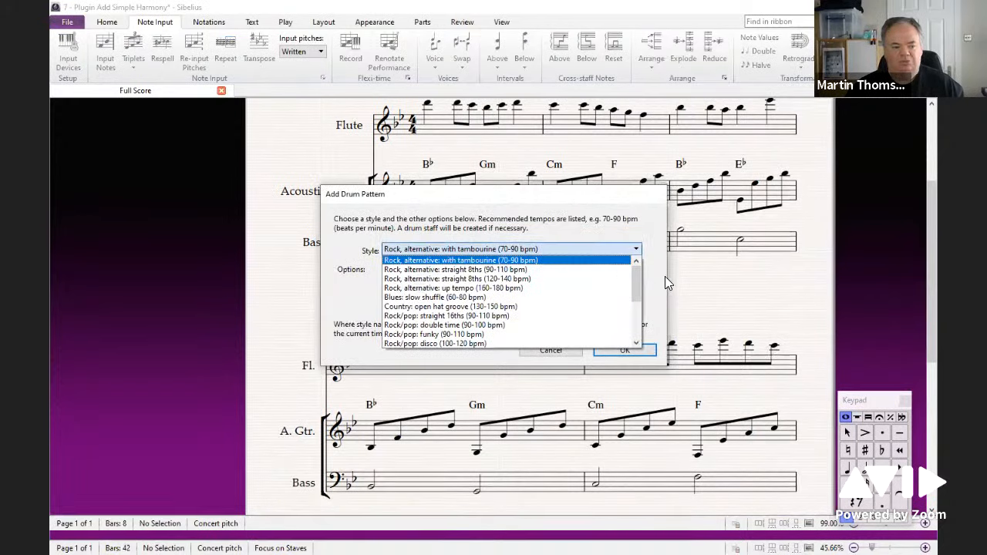
mouse_move(637, 280)
left_mouse_down()
mouse_move(634, 327)
mouse_move(641, 264)
left_mouse_up()
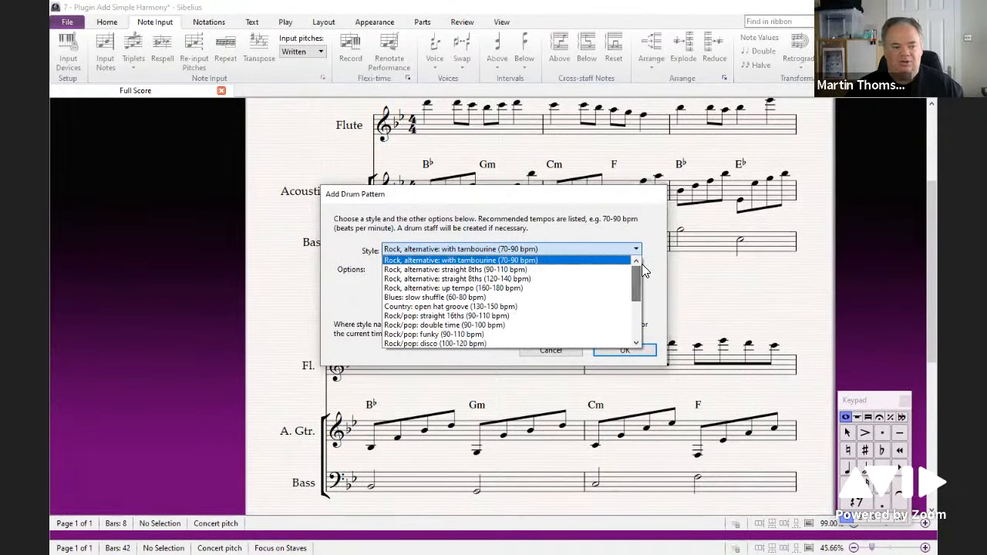
left_click(415, 269)
left_click(386, 271)
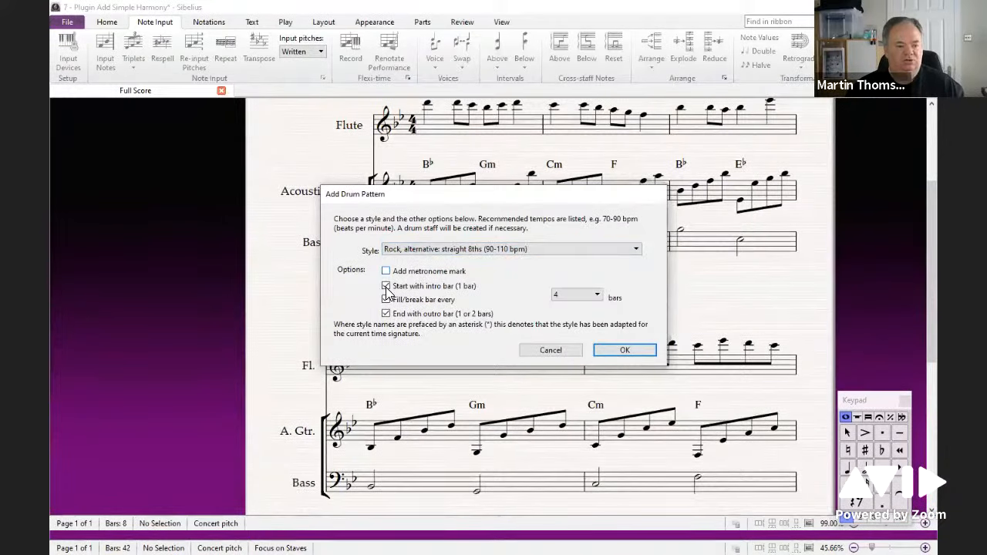
left_click(386, 287)
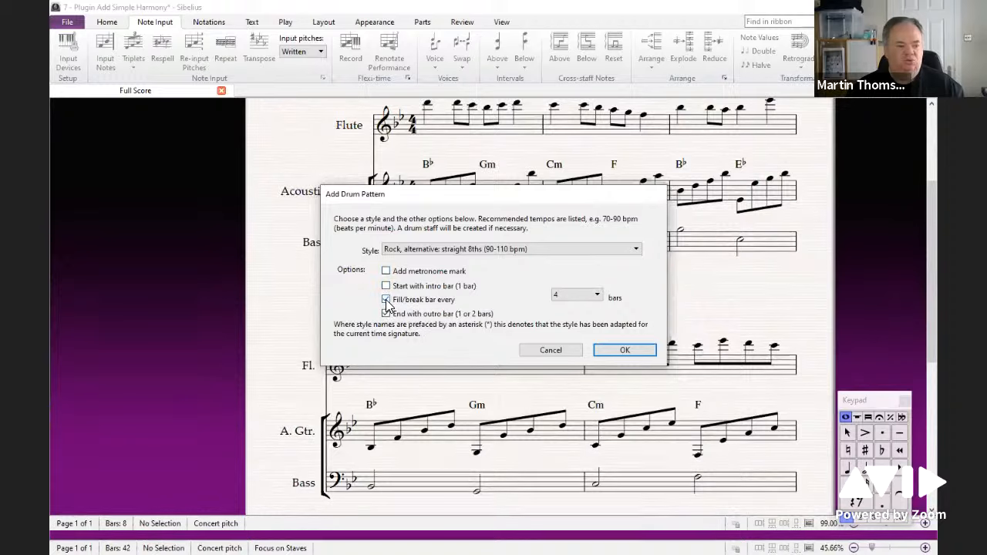
left_click(386, 314)
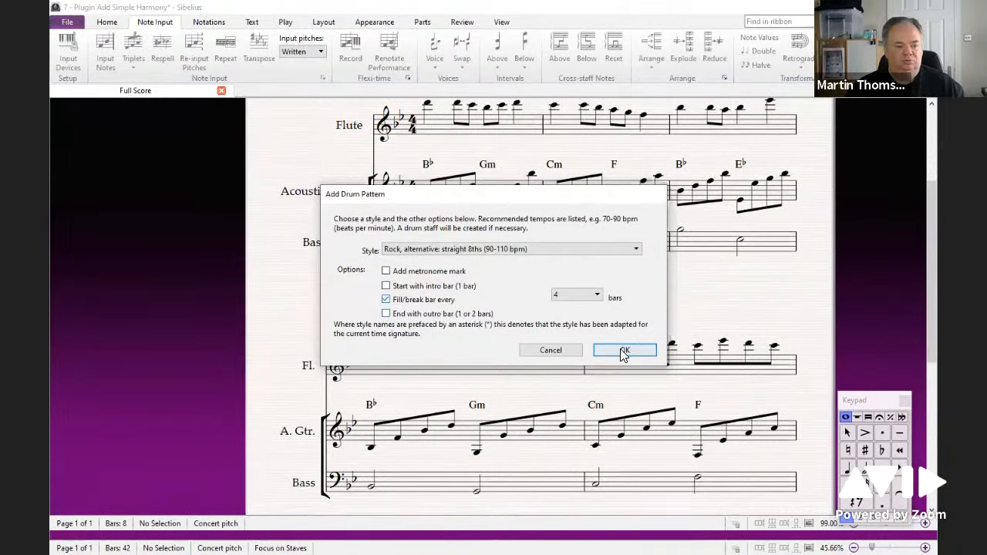
left_click(623, 349)
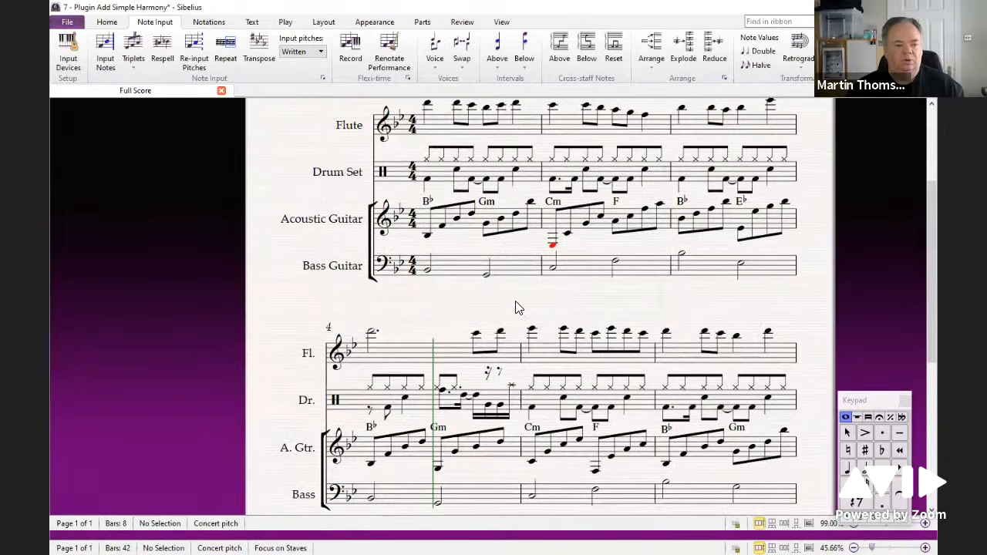
Step: Play back the score with the added drum set part
left_click(473, 231)
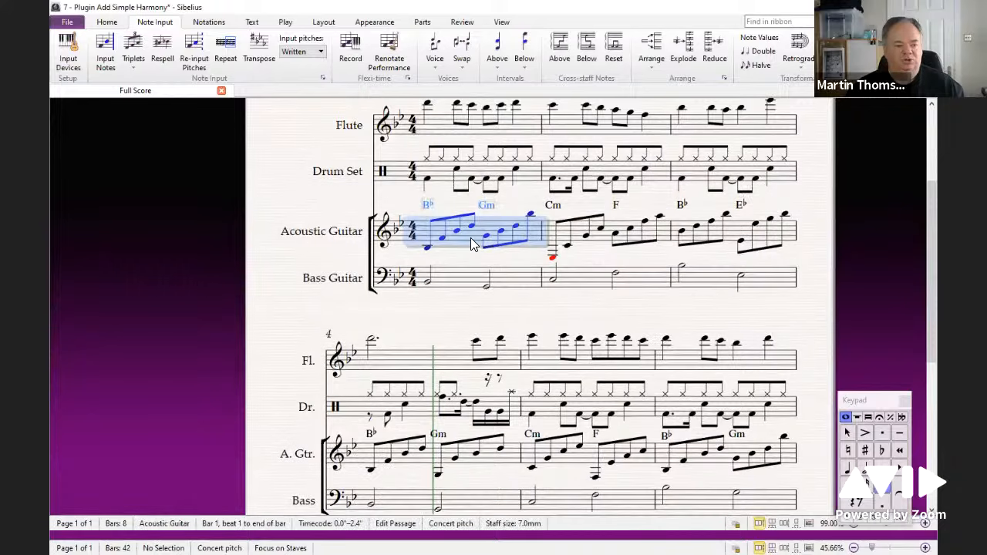
left_click(430, 321)
key("space")
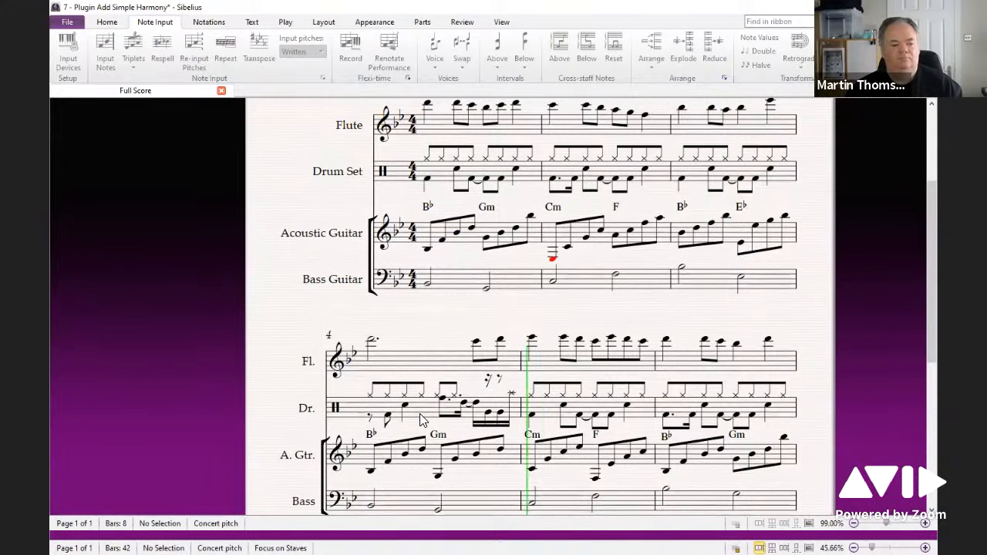
key("space")
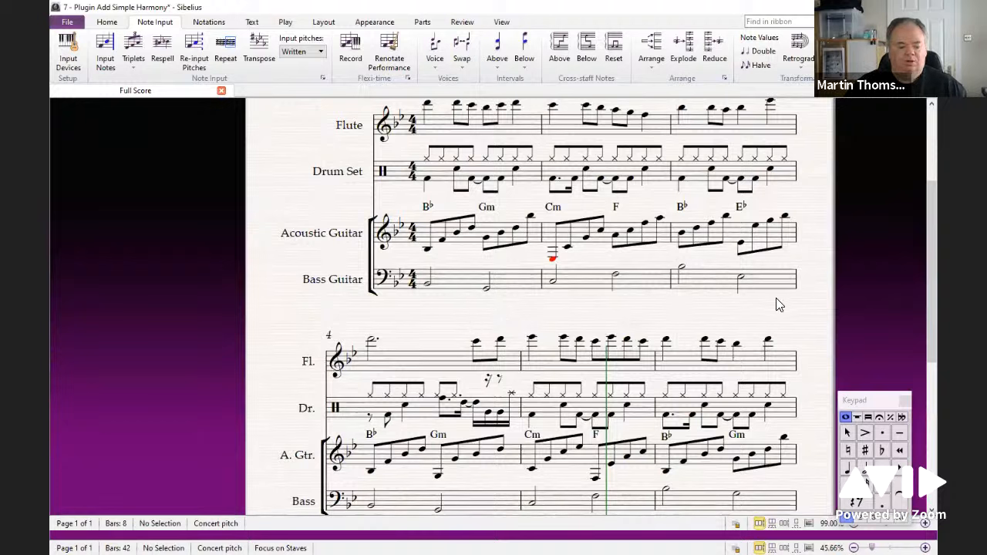
Step: Switch to the Which Cadence score showing Bach's Chorale 167
left_click_drag(936, 220, 614, 228)
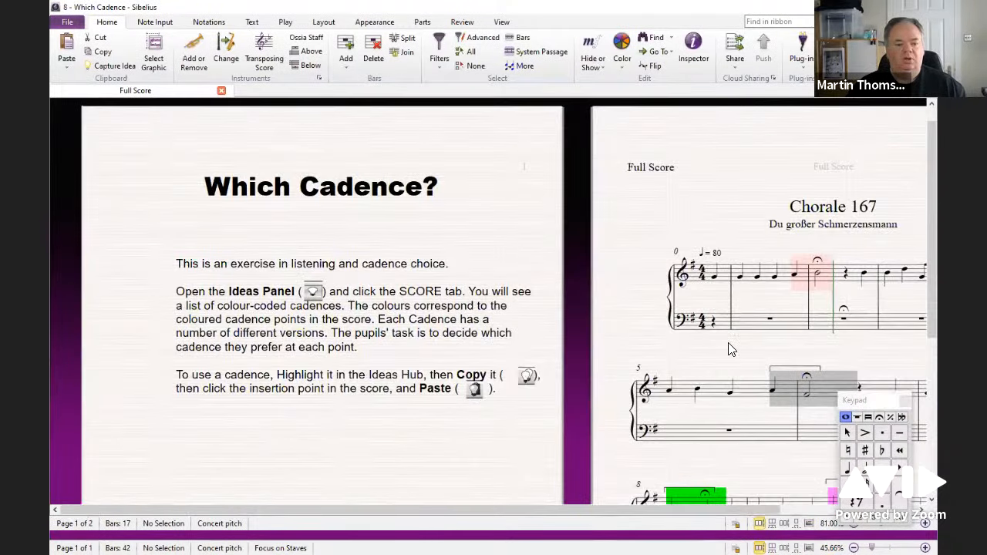
left_click_drag(731, 350, 342, 292)
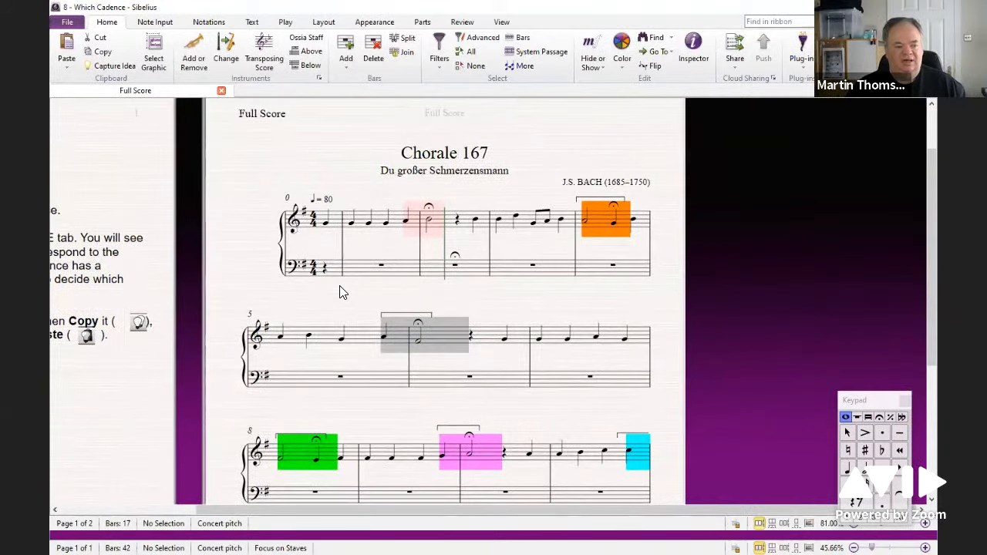
Step: Play back the opening of Chorale 167 from its first note
scroll(354, 270, "down", 1)
left_click(331, 202)
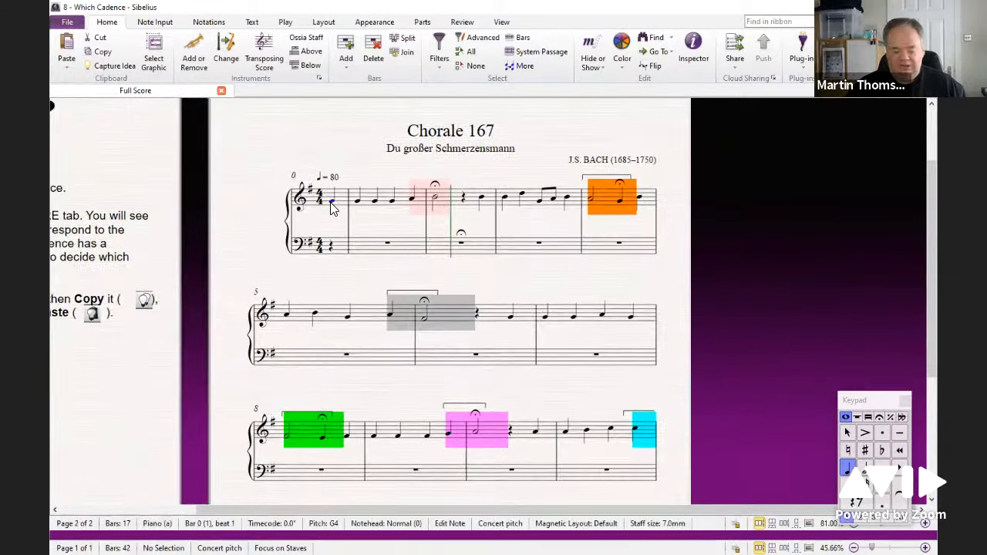
key("space")
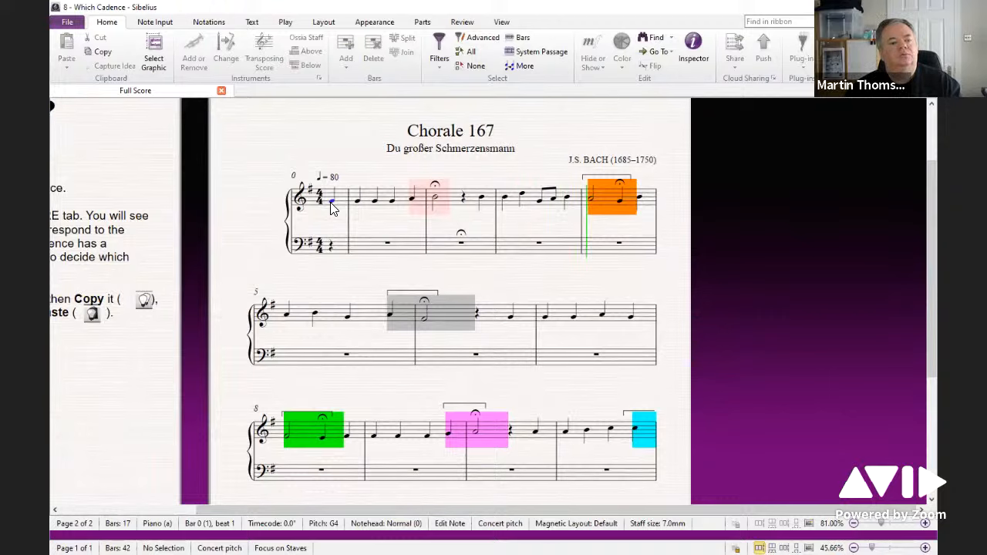
key("space")
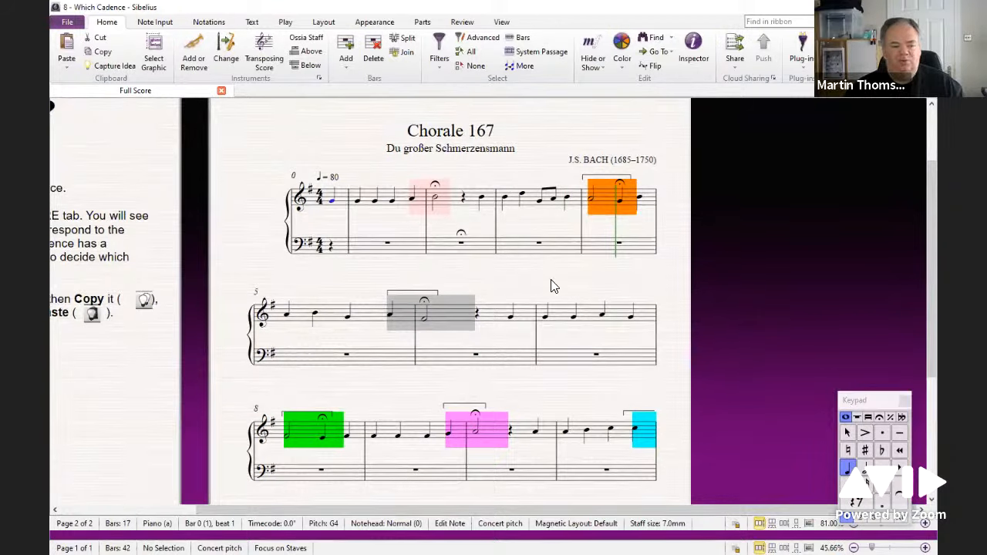
Step: Open the Ideas panel and filter it to show only the score's own ideas
left_click_drag(515, 267, 539, 249)
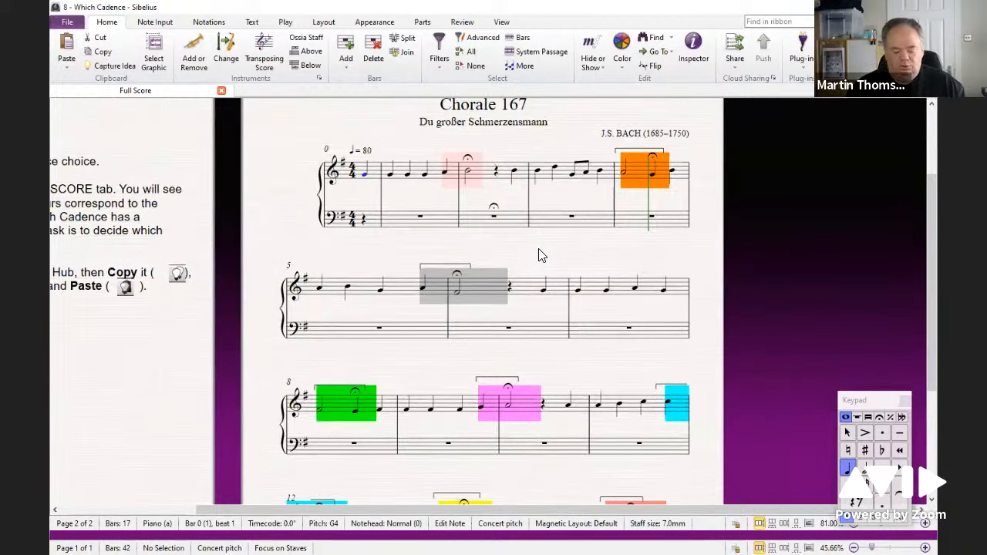
key("ctrl+alt+i")
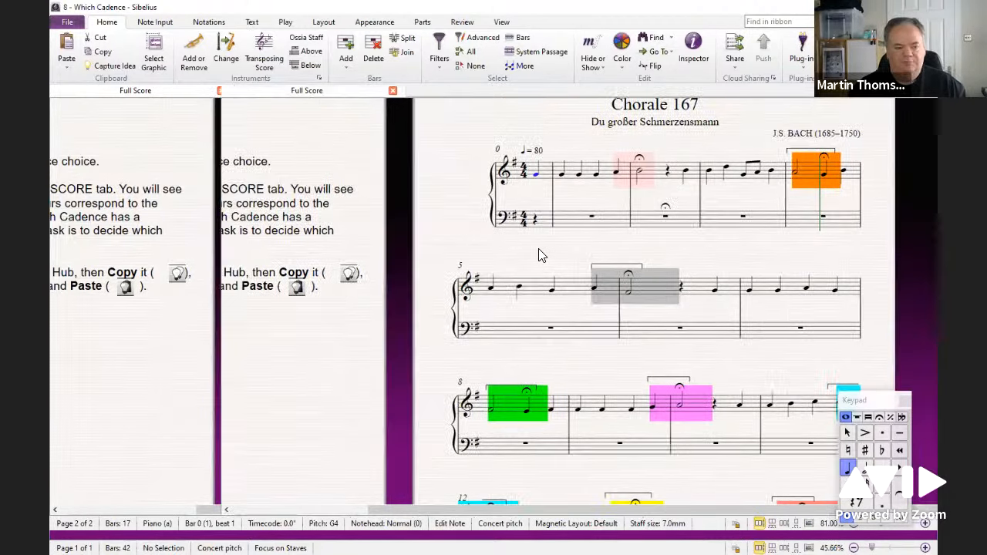
left_click(501, 23)
left_click(846, 57)
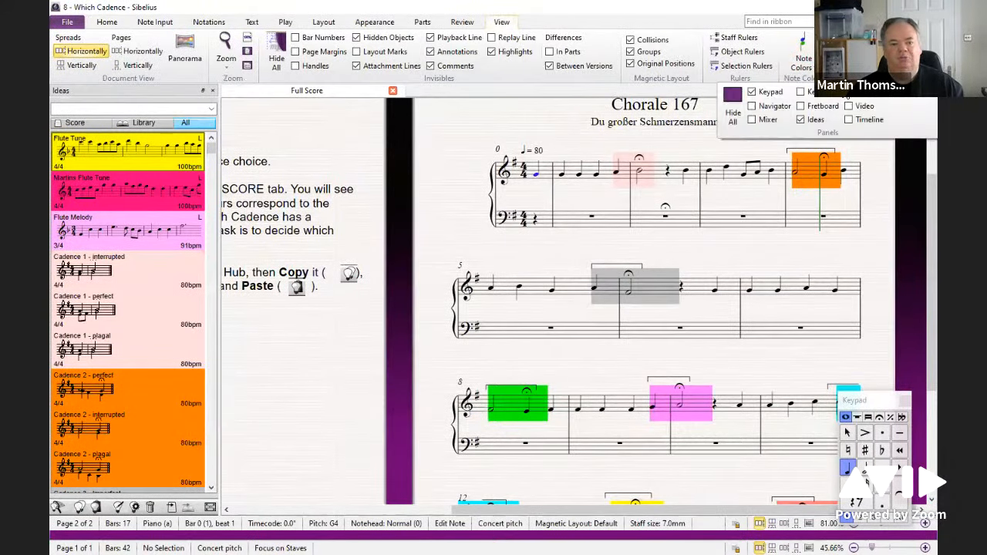
left_click(513, 124)
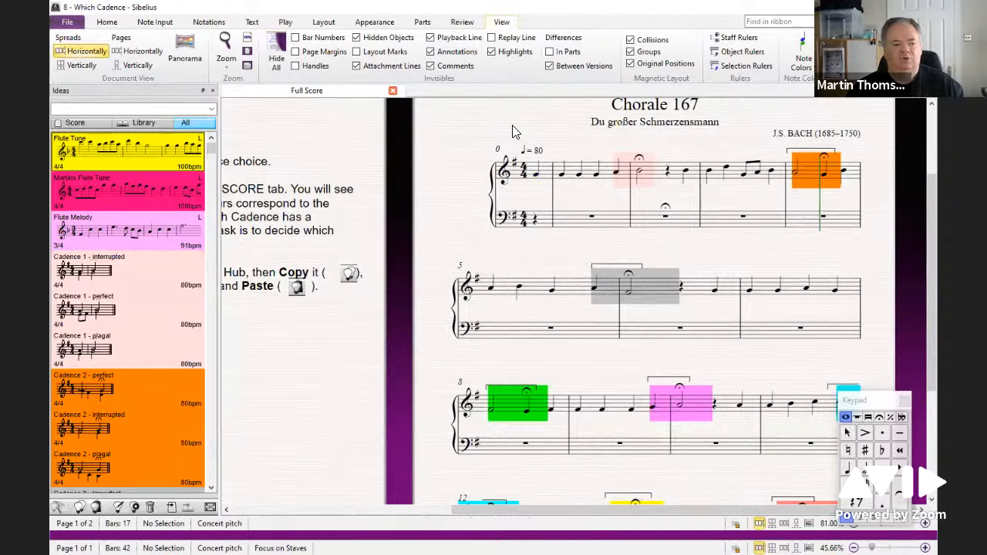
left_click(71, 125)
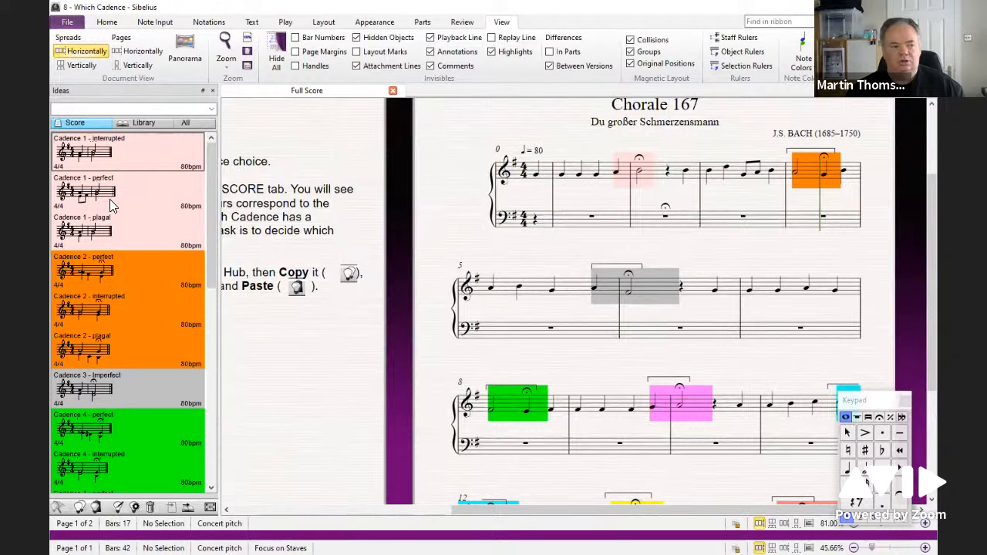
Step: Paste the Cadence 1 - interrupted idea over the highlighted cadence in bars 1–2
left_click(139, 199)
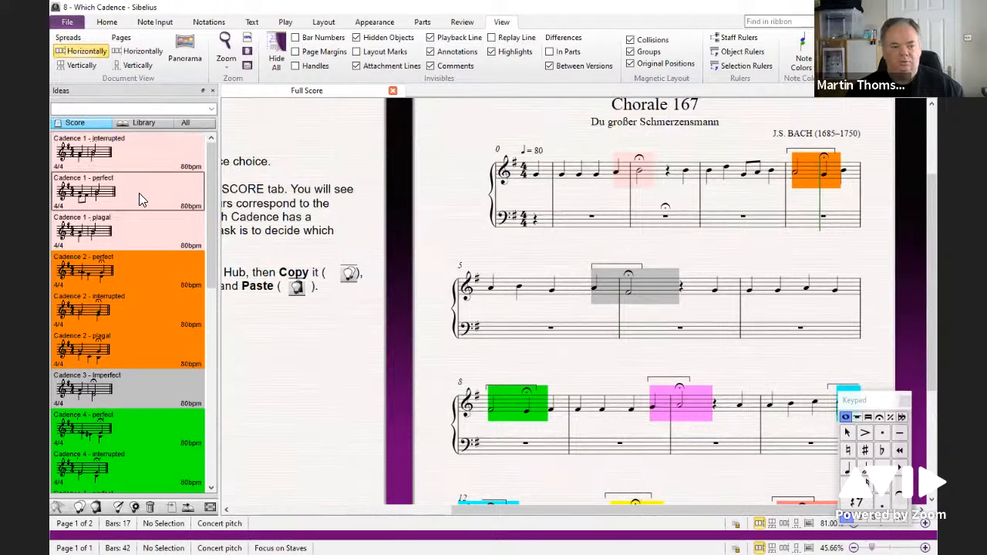
left_click(134, 231)
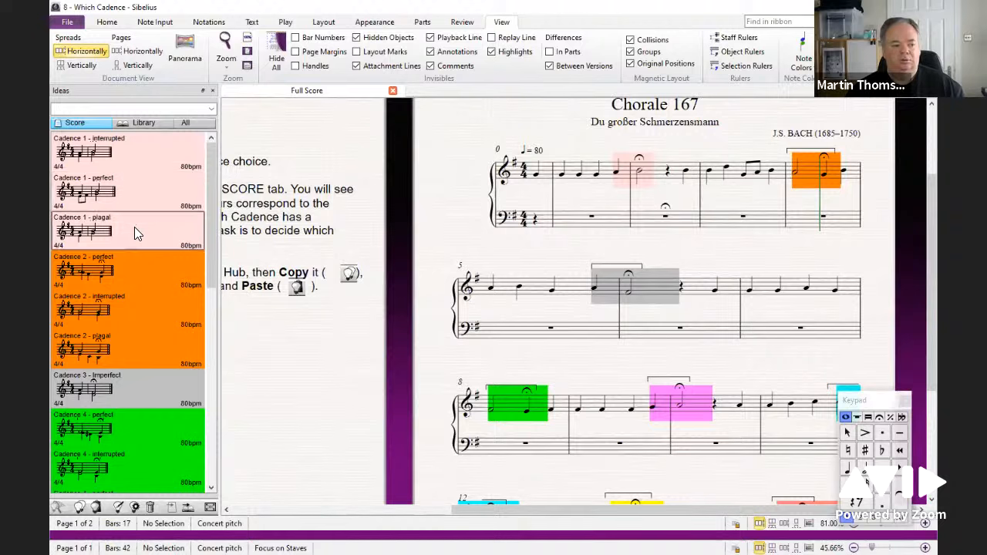
left_click(130, 152)
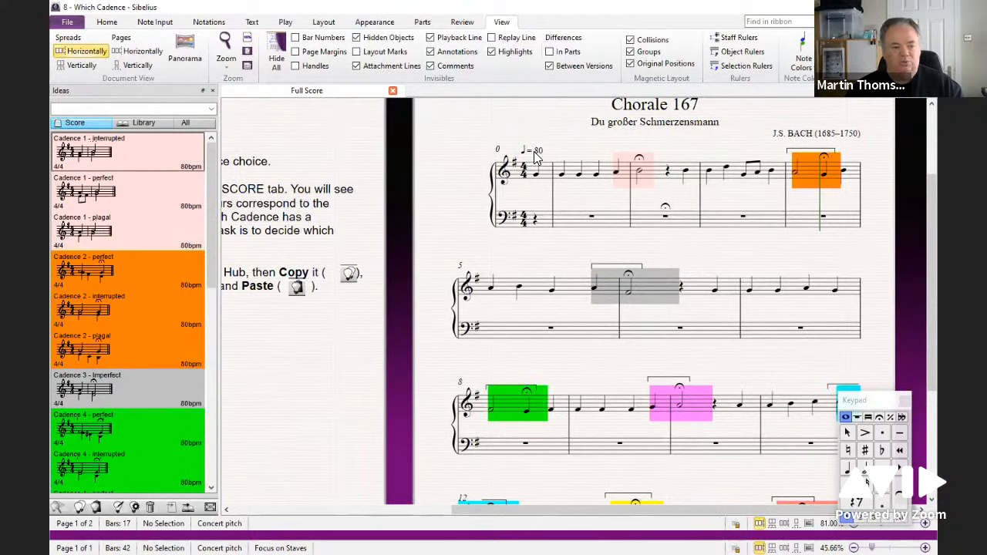
left_click(617, 171)
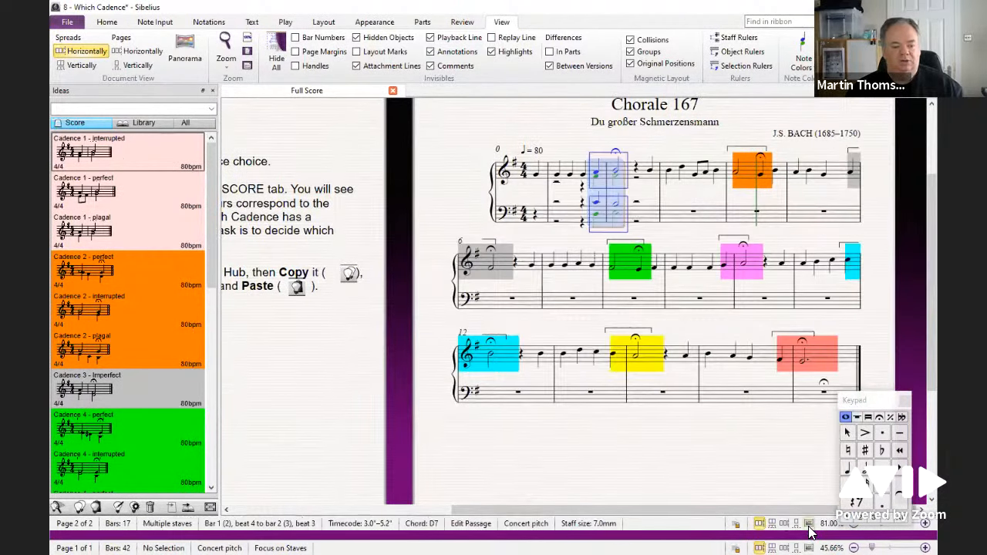
Step: Switch to Panorama view and play back the opening bars with the interrupted cadence
key("ctrl+shift+p")
left_click_drag(631, 447, 723, 346)
scroll(637, 355, "up", 6)
scroll(623, 373, "down", 1)
left_click(599, 353)
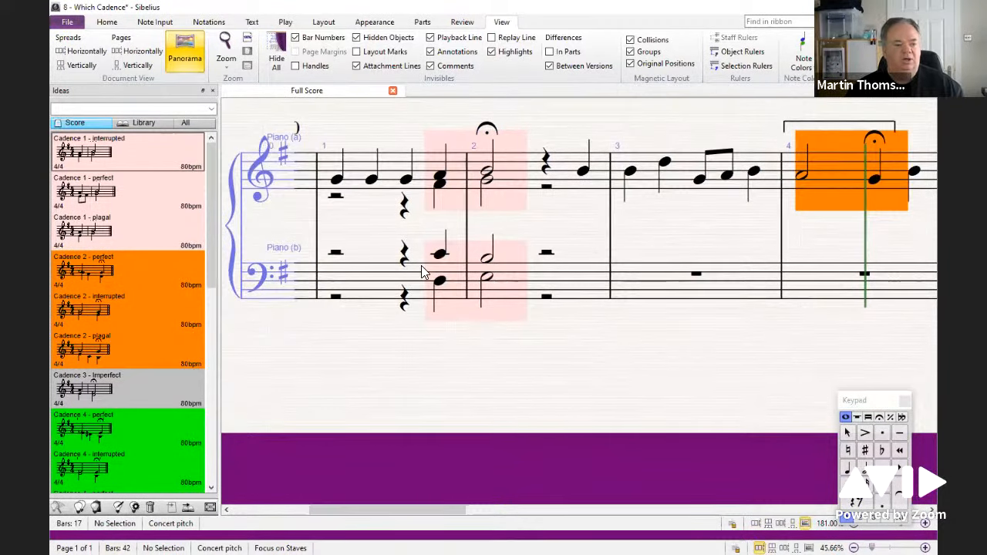
left_click(337, 180)
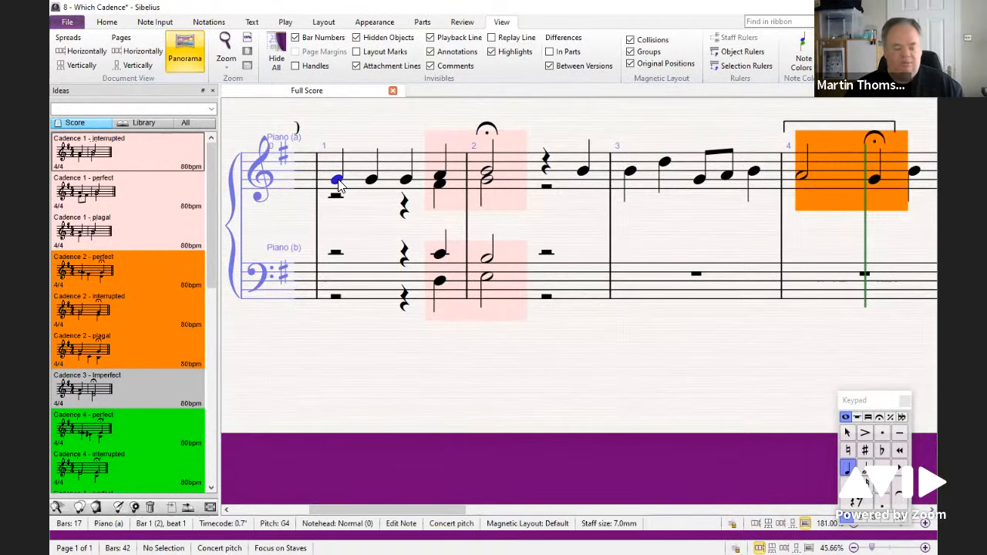
key("p")
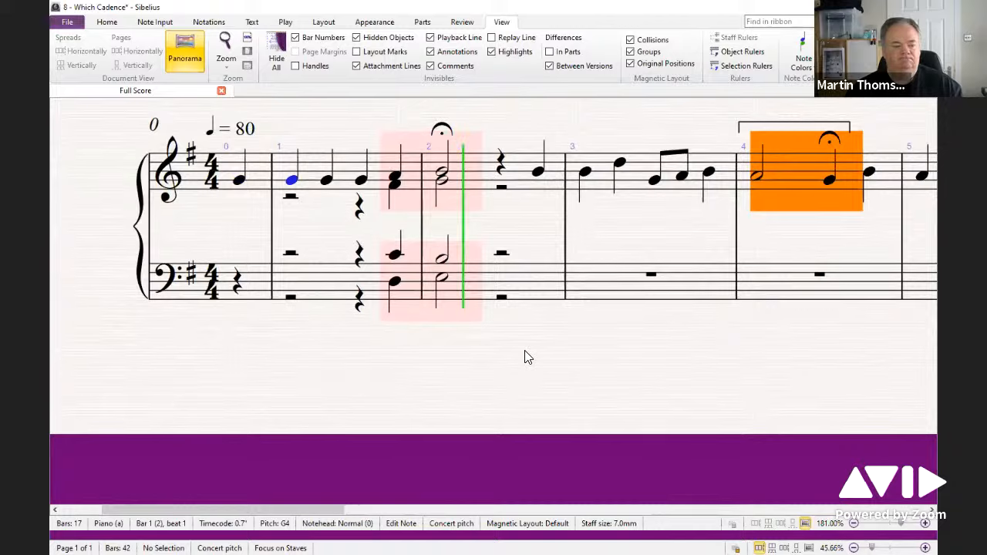
key("space")
Step: Paste the Cadence 1 - perfect idea over the cadence in bars 1–2
left_click(132, 187)
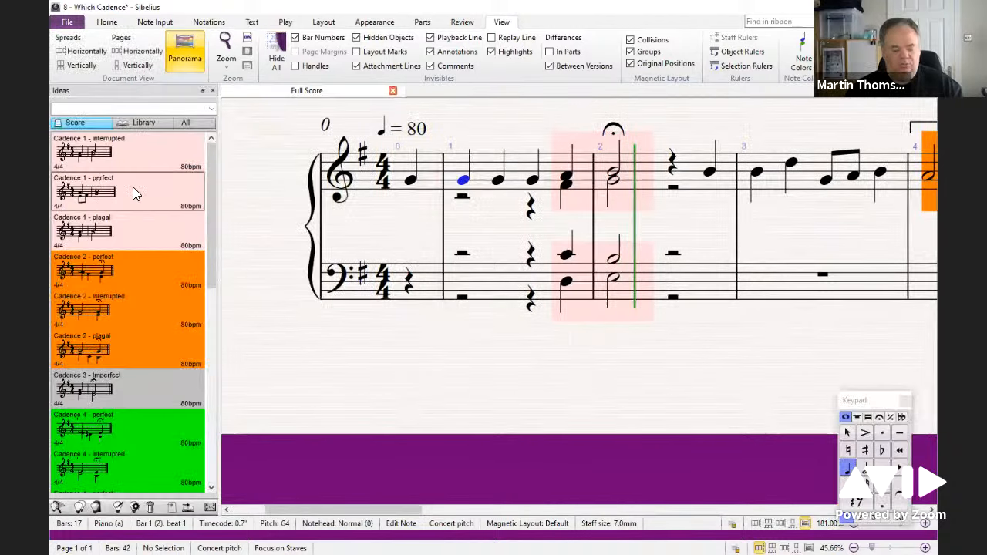
left_click(568, 188)
key("ctrl+v")
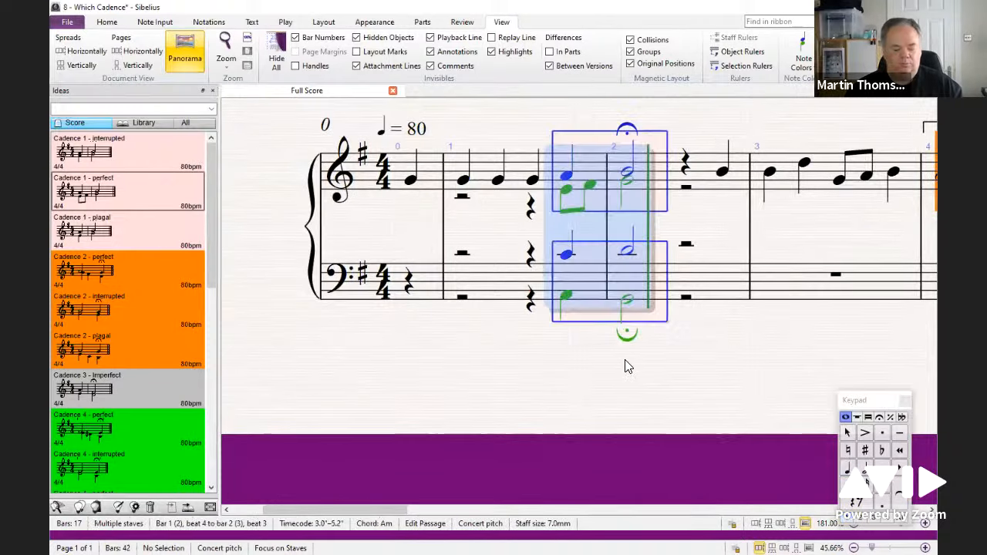
Step: Play back the opening bars with the perfect cadence
left_click(464, 178)
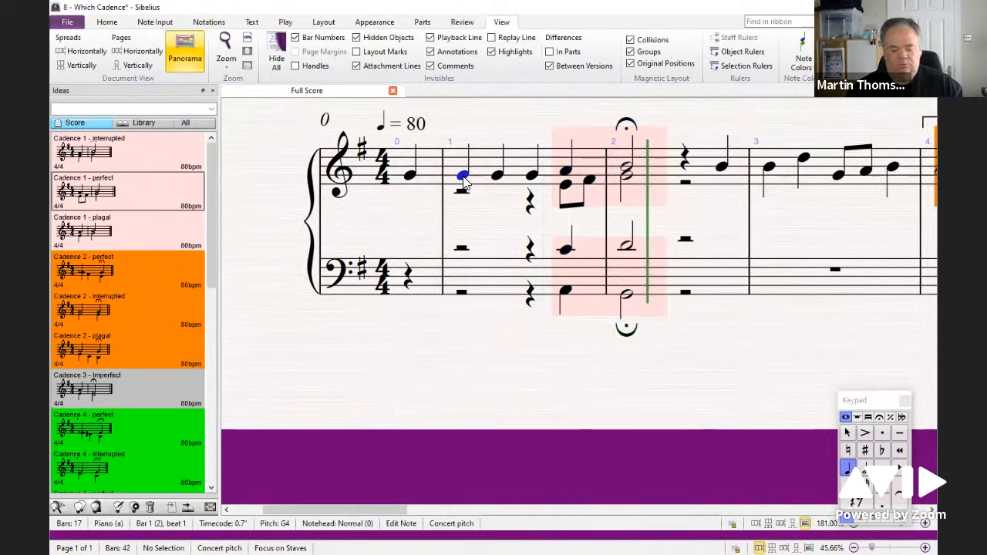
key("space")
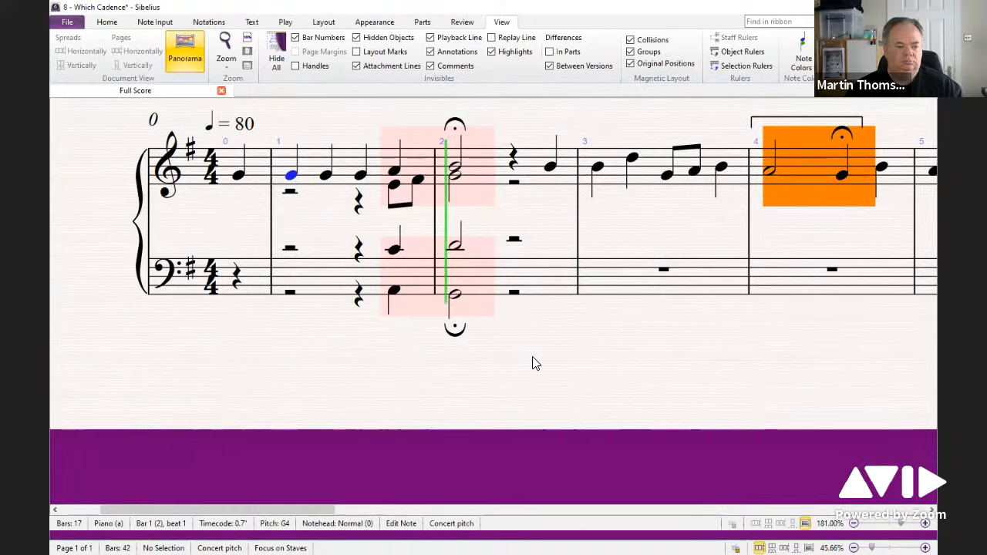
key("space")
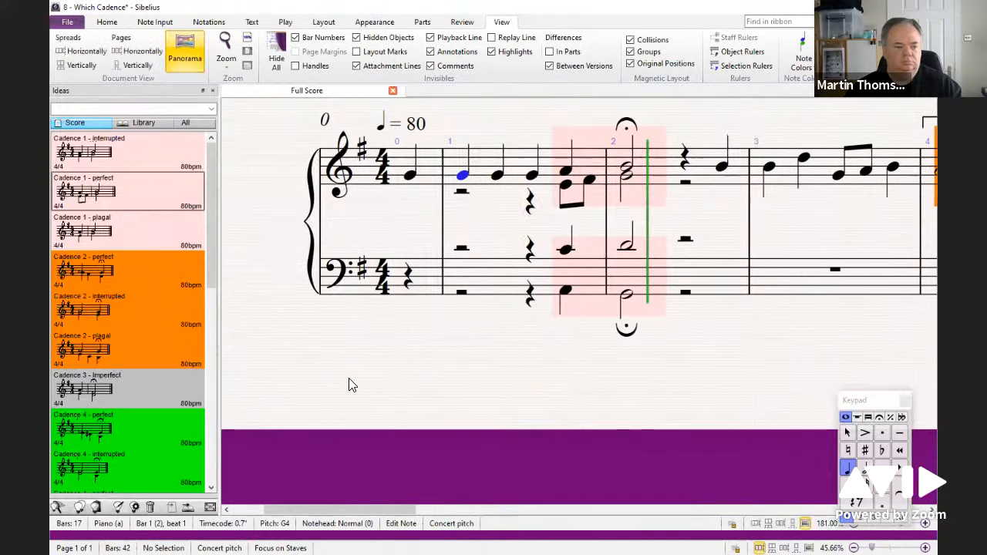
Step: Paste Cadence 1 - perfect again at the bars 1–2 cadence, undoing a paste at the first note
left_click(131, 185)
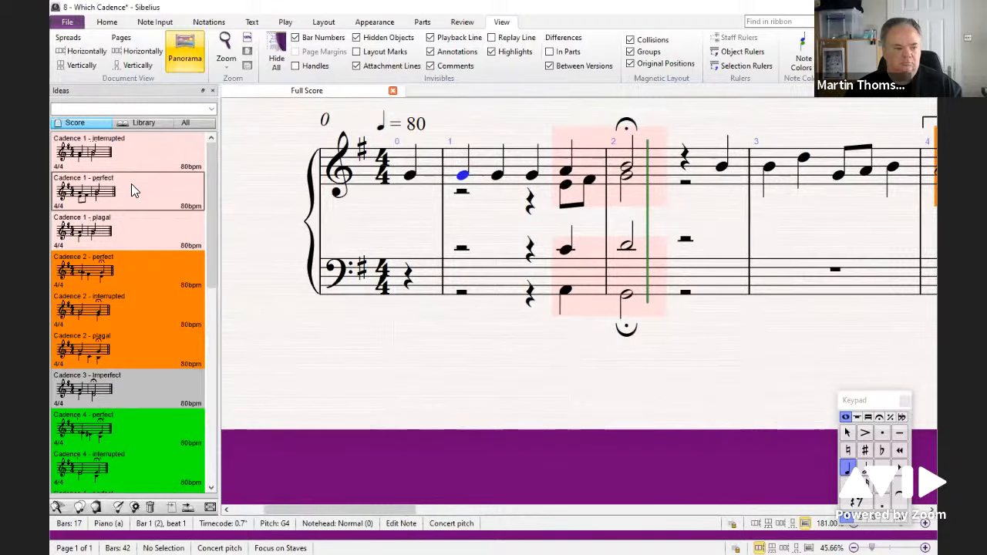
key("ctrl+v")
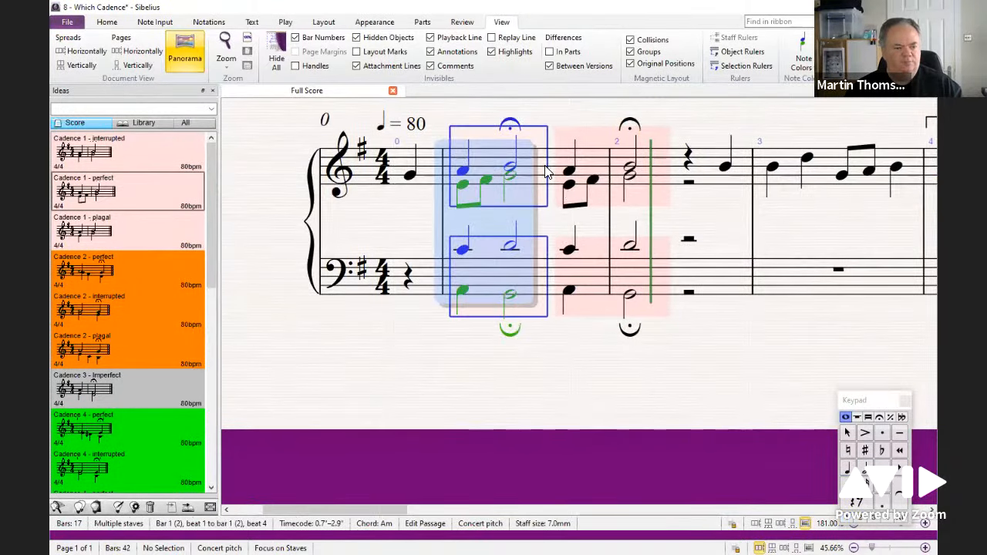
key("ctrl+z")
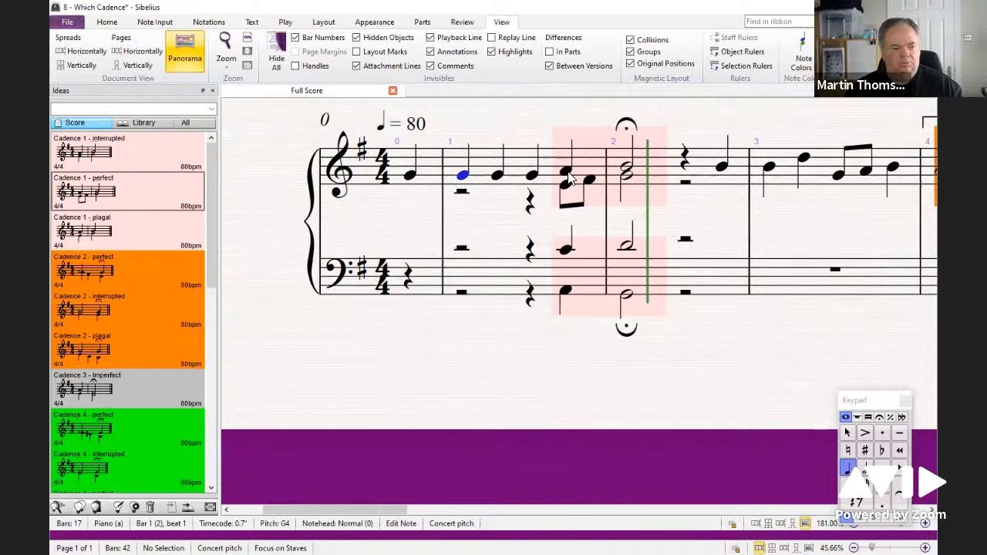
left_click(569, 176)
key("ctrl+v")
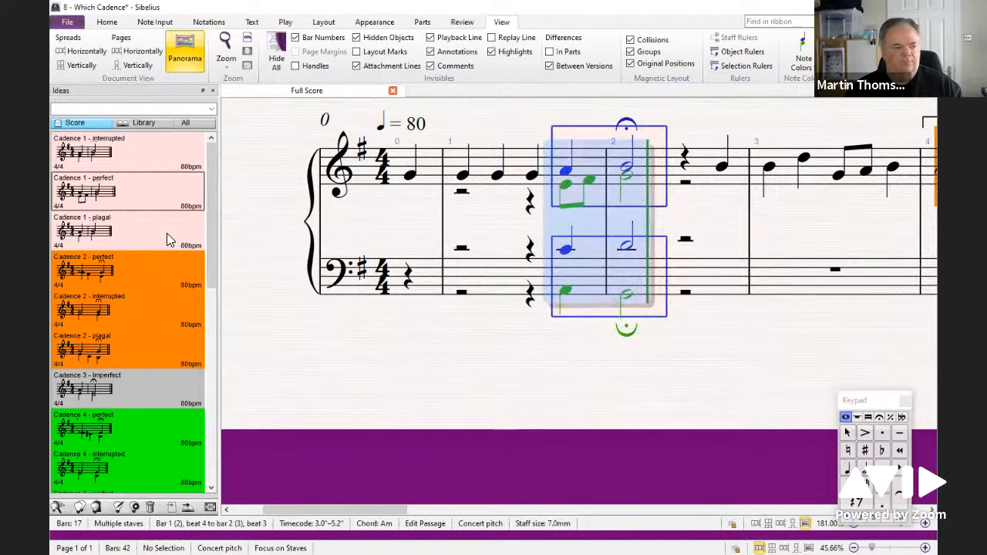
Step: Paste the Cadence 1 - plagal idea over the cadence in bars 1–2
left_click(142, 233)
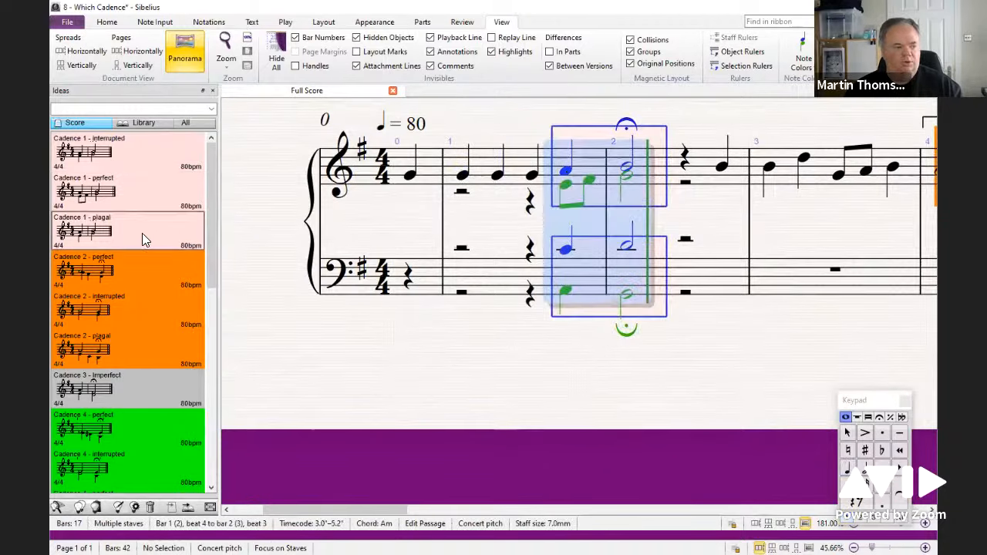
left_click(568, 171)
key("ctrl+v")
key("Escape")
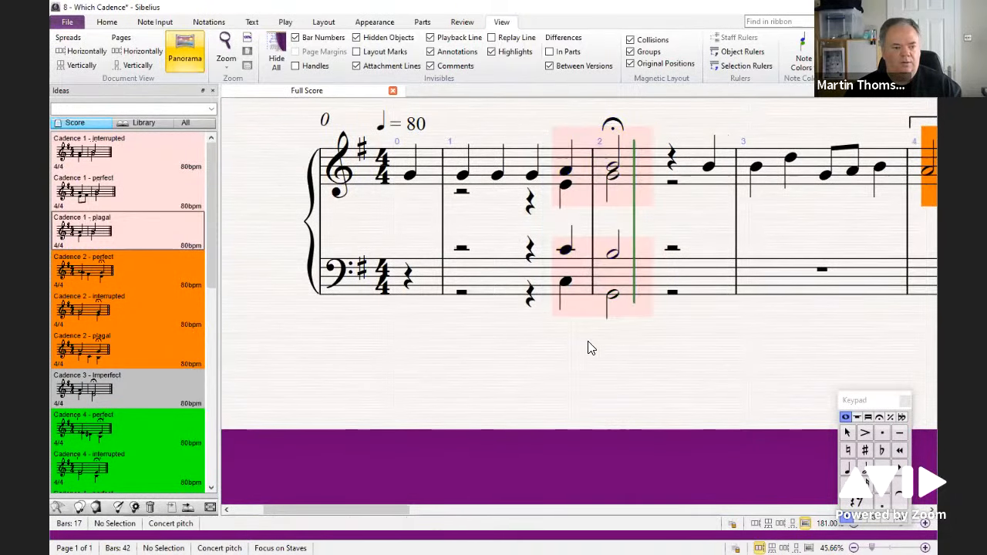
Step: Hide the Ideas panel and play back the opening bars with the plagal cadence
left_click(463, 175)
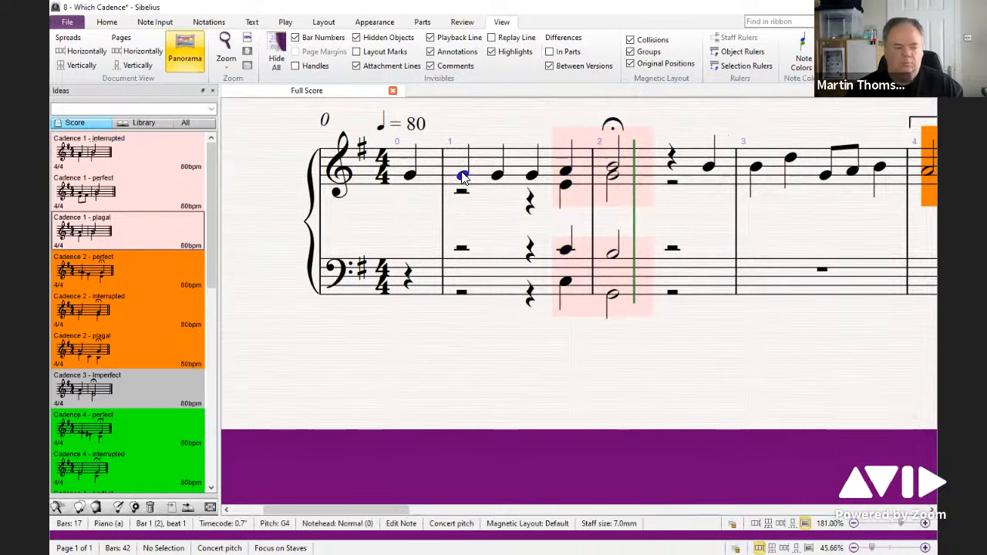
key("ctrl+alt+i")
key("space")
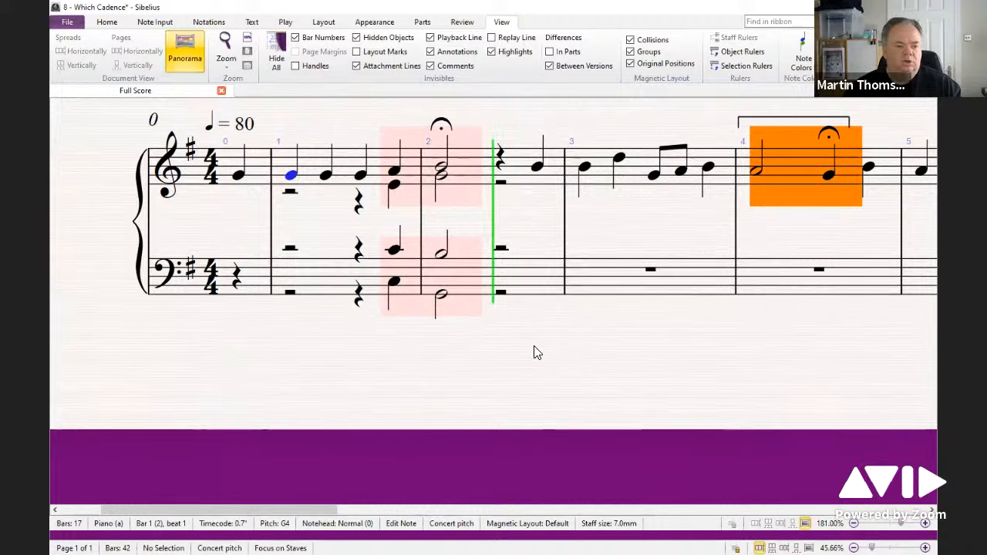
key("space")
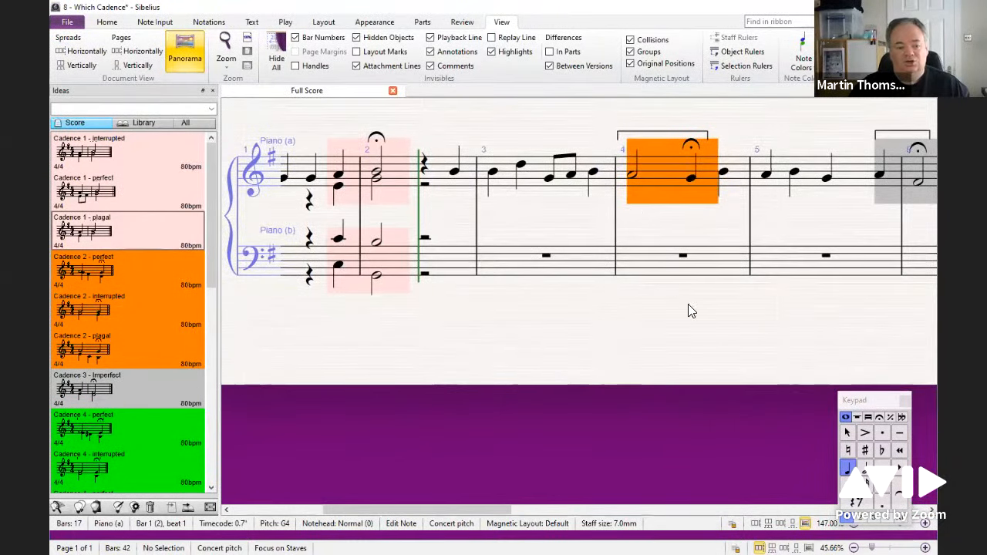
Step: Browse the remaining highlighted cadences in the score and the matching cadence ideas in the Ideas panel
left_click_drag(705, 340, 481, 361)
scroll(143, 297, "down", 3)
scroll(144, 301, "down", 3)
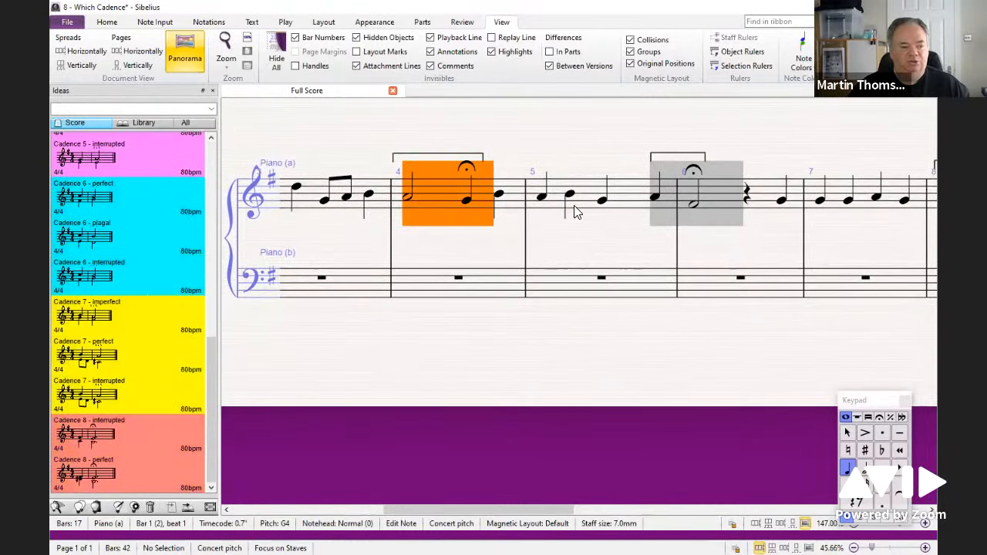
left_click_drag(775, 352, 283, 357)
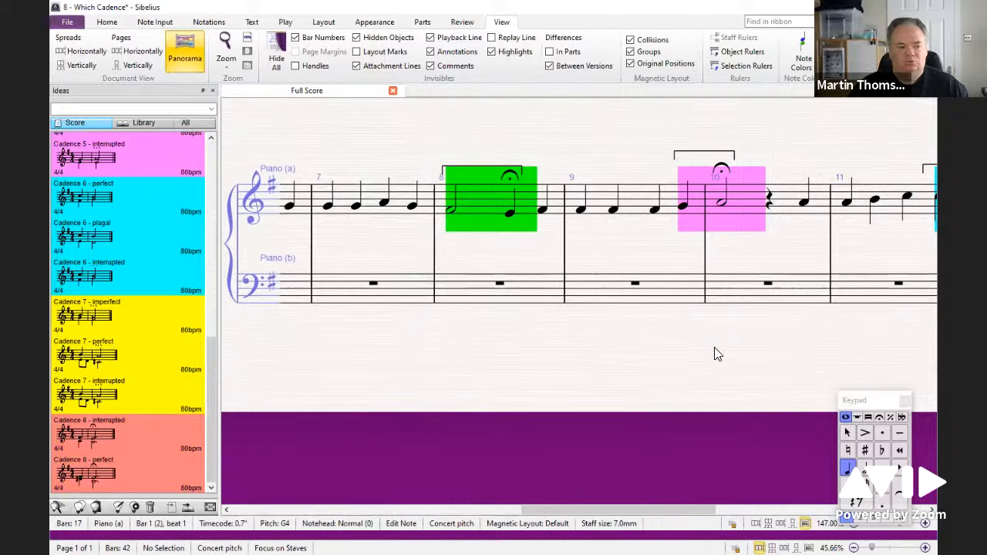
left_click_drag(713, 353, 501, 360)
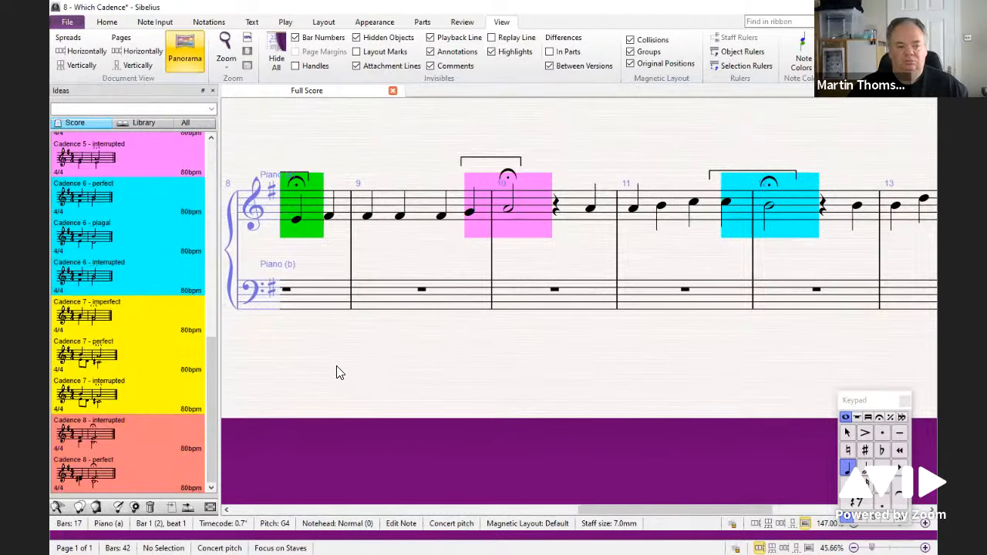
left_click_drag(336, 373, 624, 383)
left_click_drag(370, 379, 590, 379)
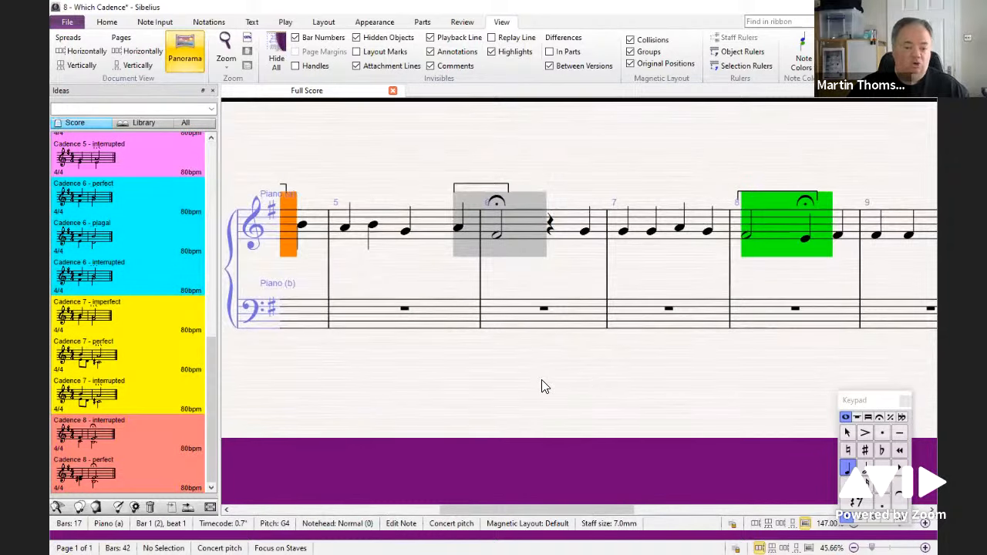
left_click_drag(267, 368, 616, 377)
left_click_drag(499, 368, 715, 362)
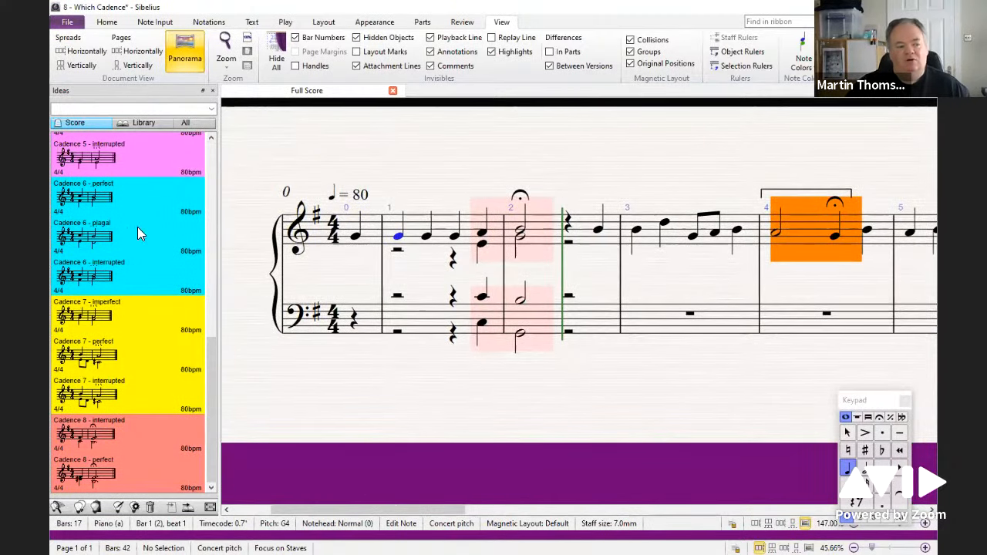
left_click_drag(209, 358, 211, 148)
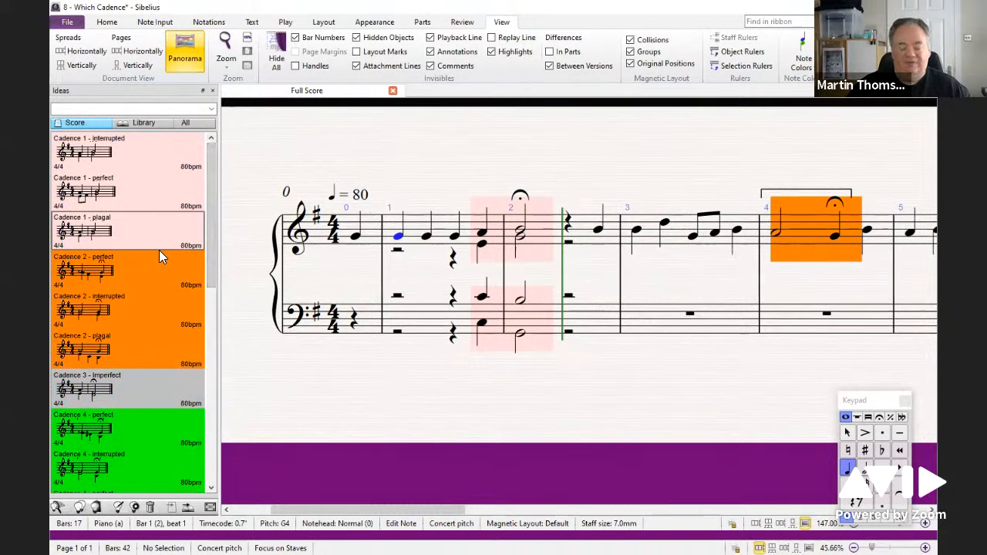
Step: Deselect the score and review the Ideas page of Preferences, closing it without changes
mouse_move(160, 253)
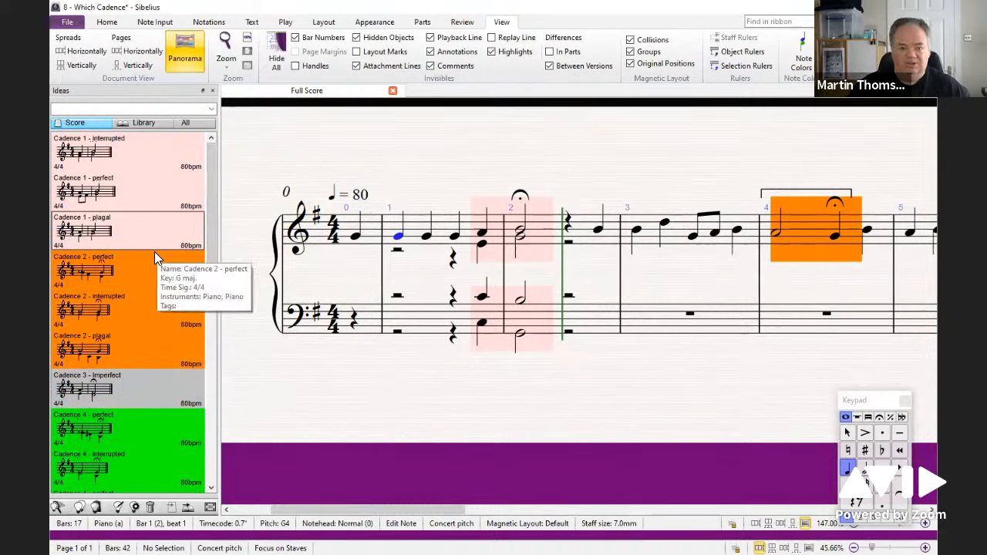
left_click(312, 162)
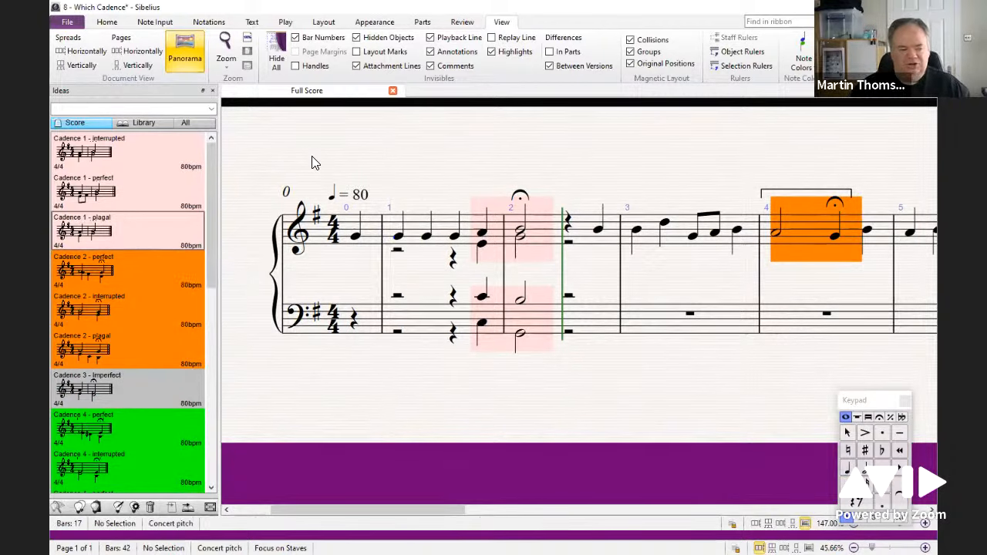
key("ctrl+comma")
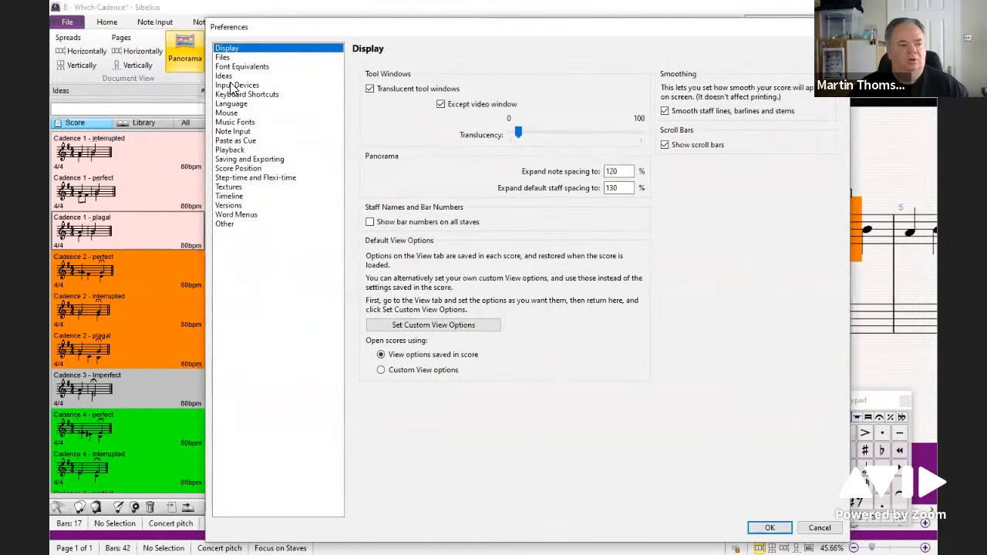
left_click(224, 77)
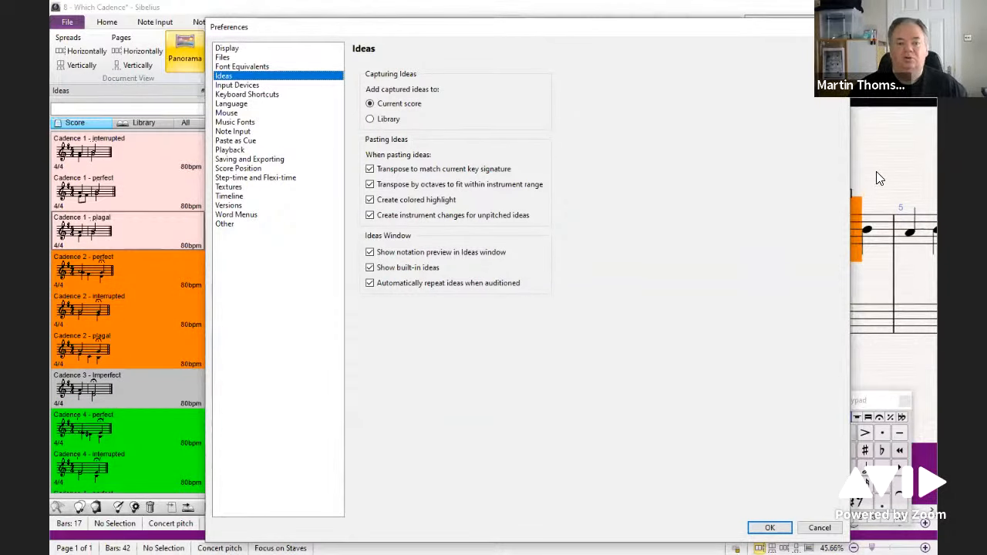
left_click(817, 530)
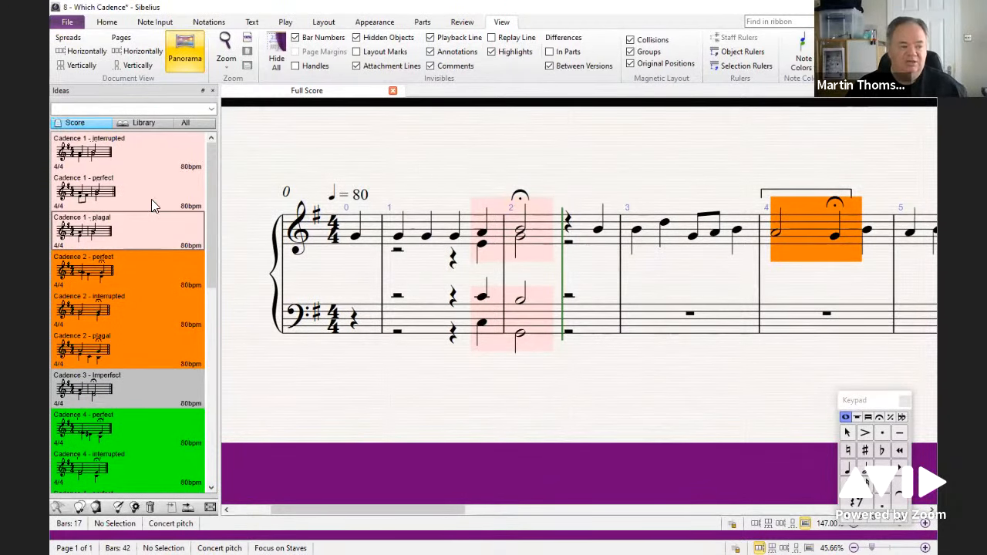
Step: Switch the Ideas panel to the Library and browse through the built-in ideas
left_click(143, 121)
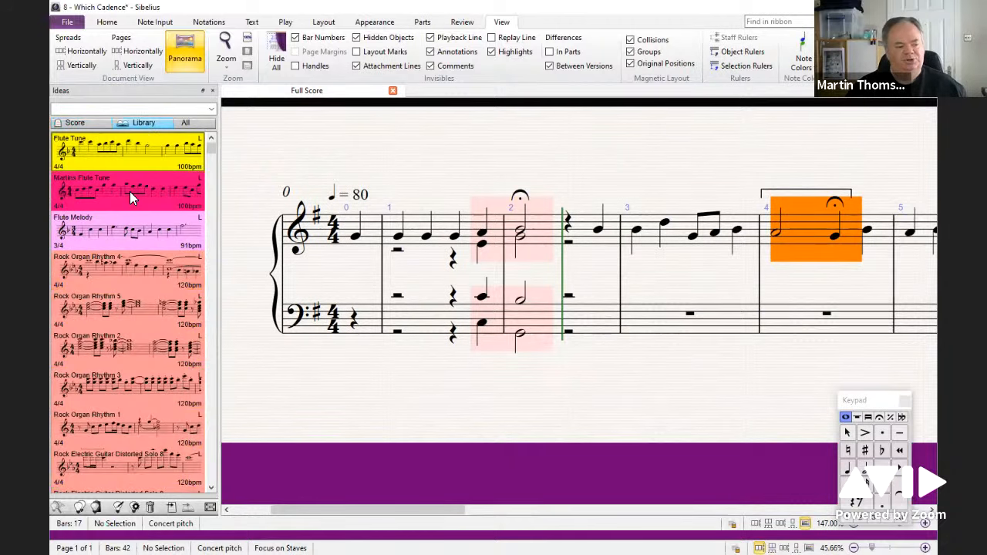
scroll(209, 177, "down", 2)
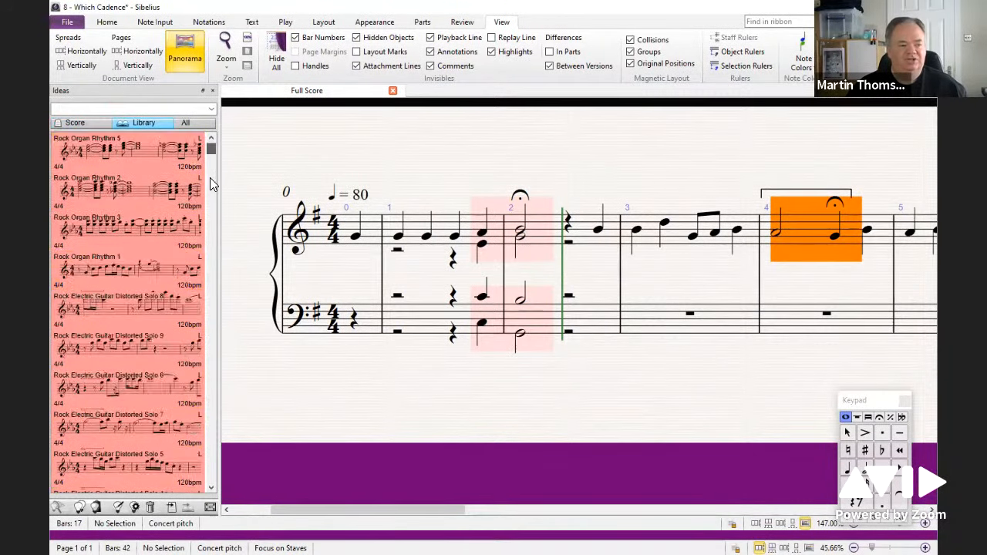
left_click_drag(209, 177, 208, 270)
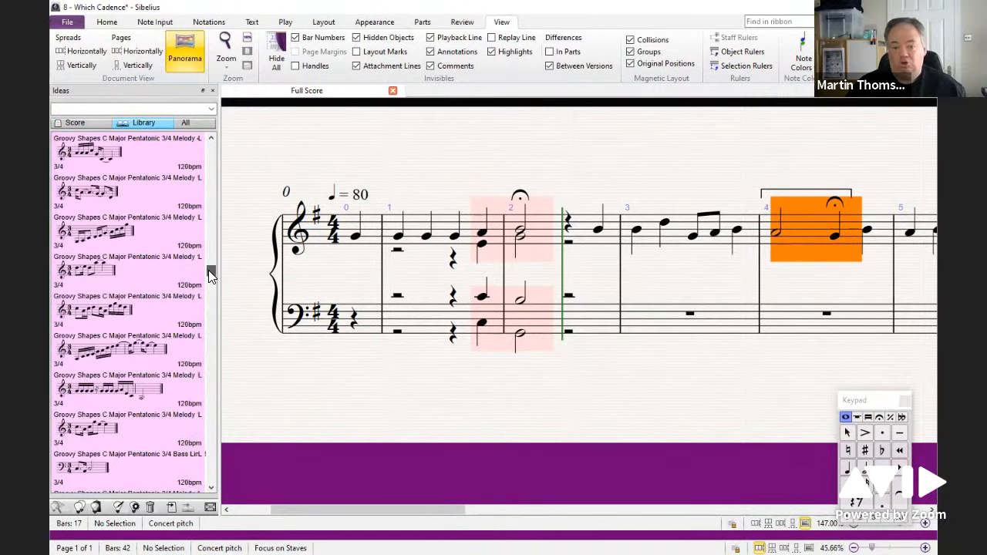
Step: Play back the 12-Bar Blues score, stopping and restarting playback several times
key("space")
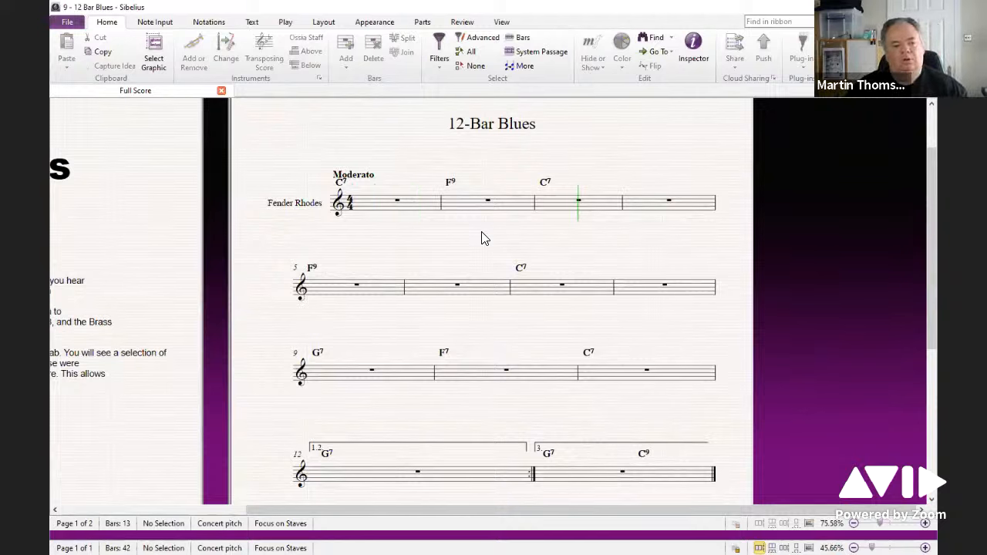
key("space")
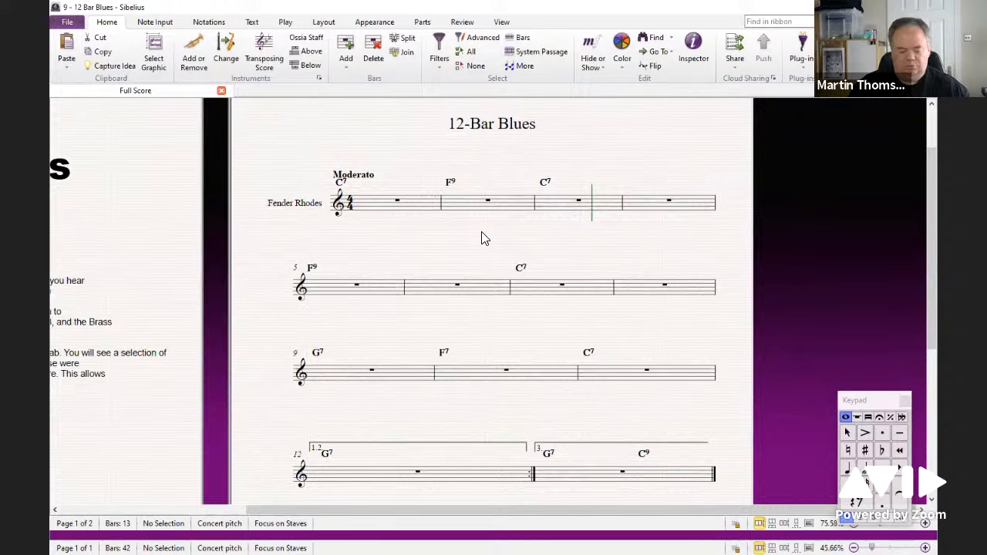
key("space")
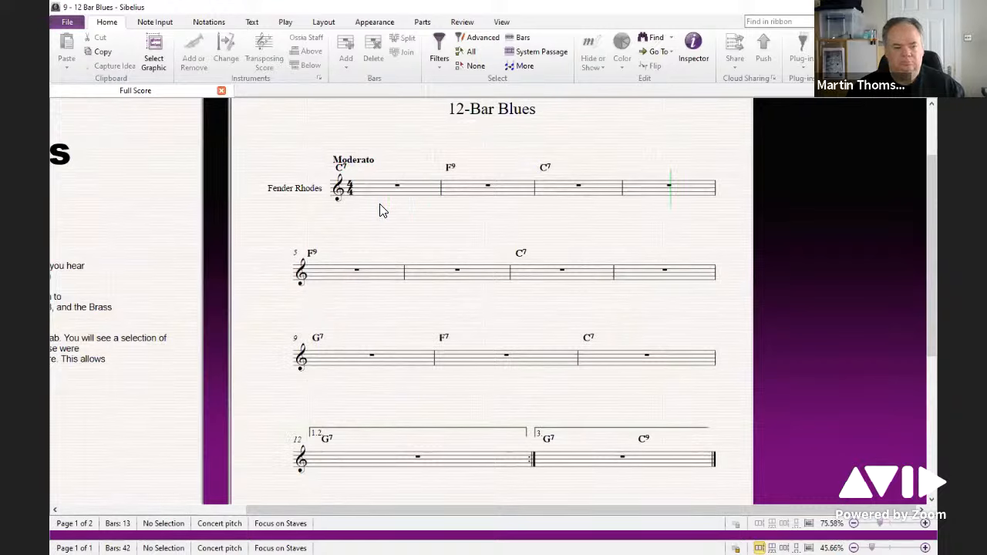
key("space")
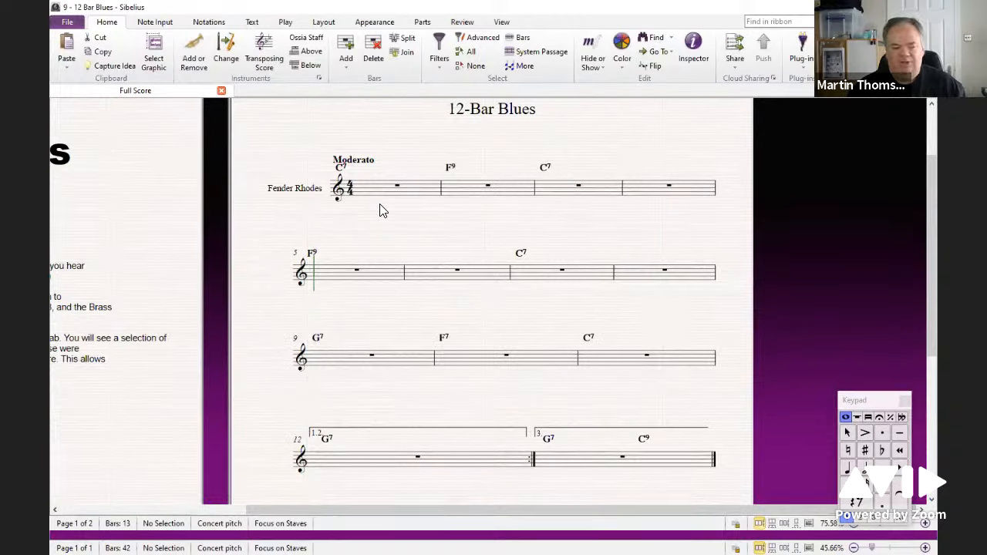
key("space")
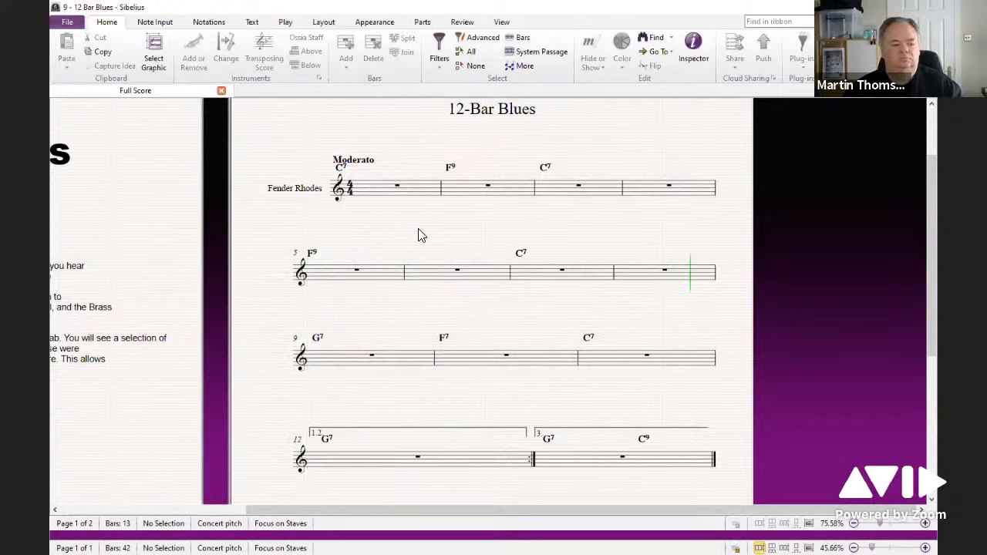
key("space")
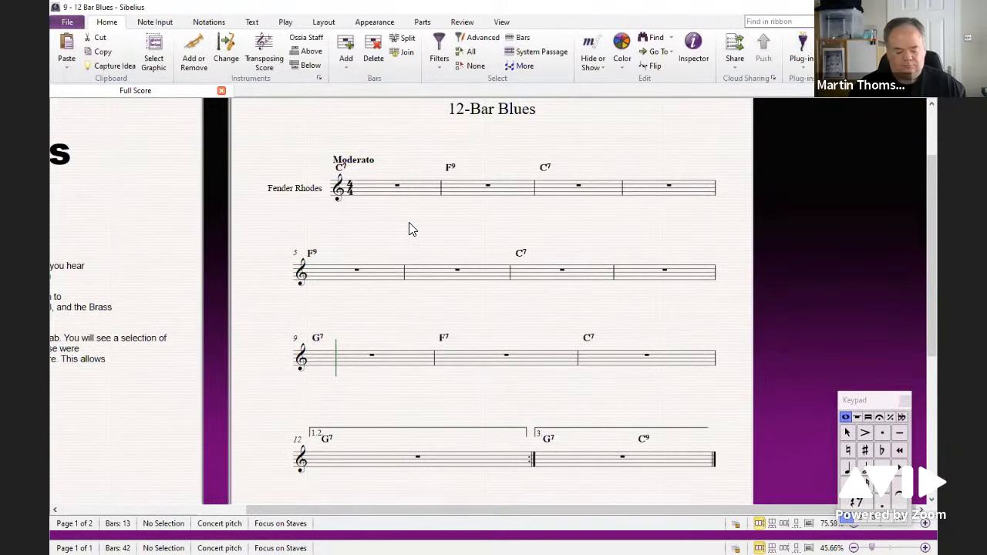
Step: Show all staves and inspect the playback pass settings of the Strings and Brass passages in the Inspector
key("ctrl+alt+f")
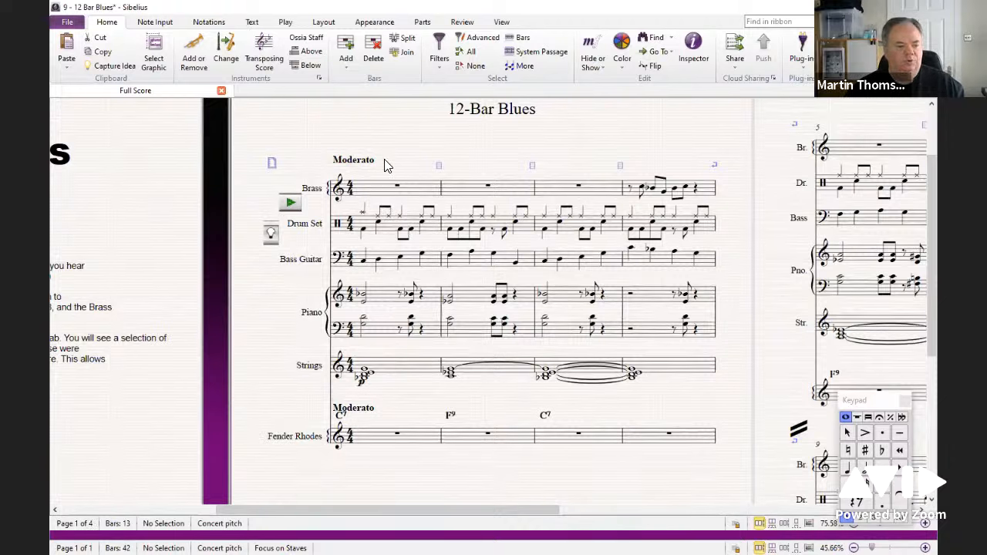
triple_click(396, 367)
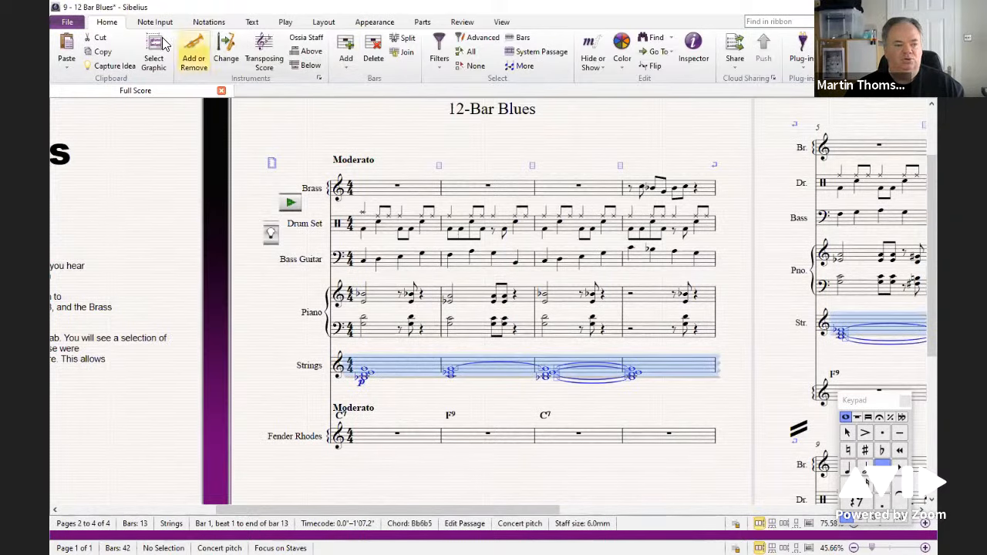
left_click(693, 49)
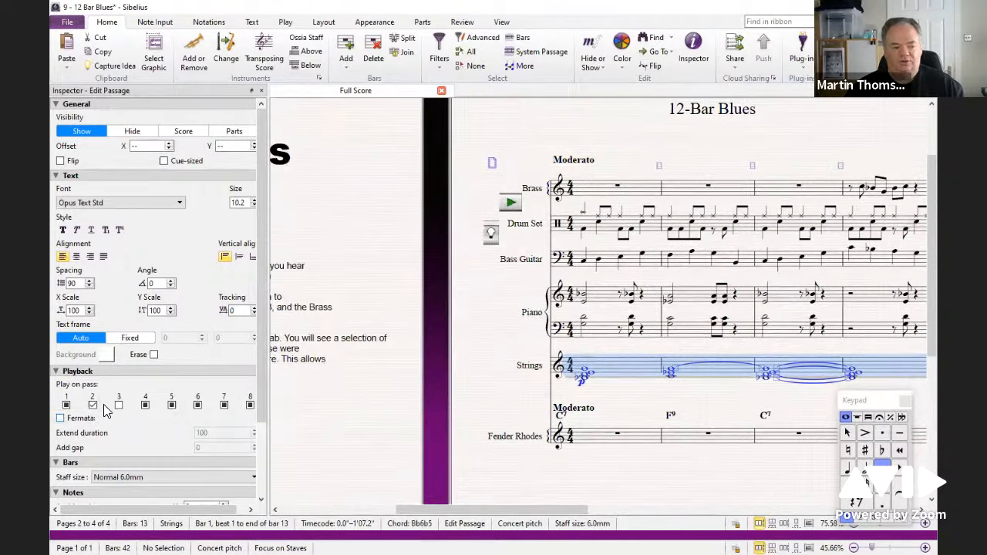
triple_click(579, 190)
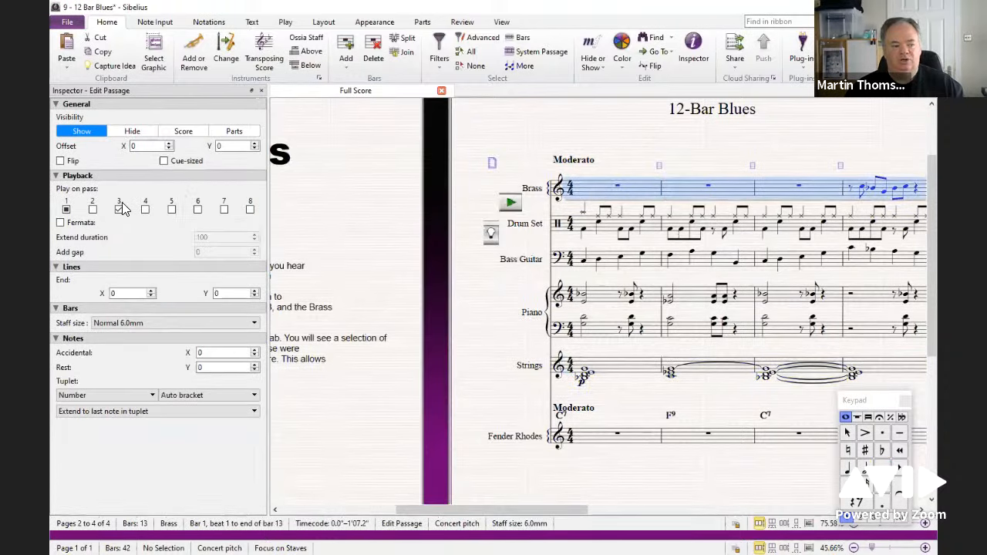
left_click(261, 90)
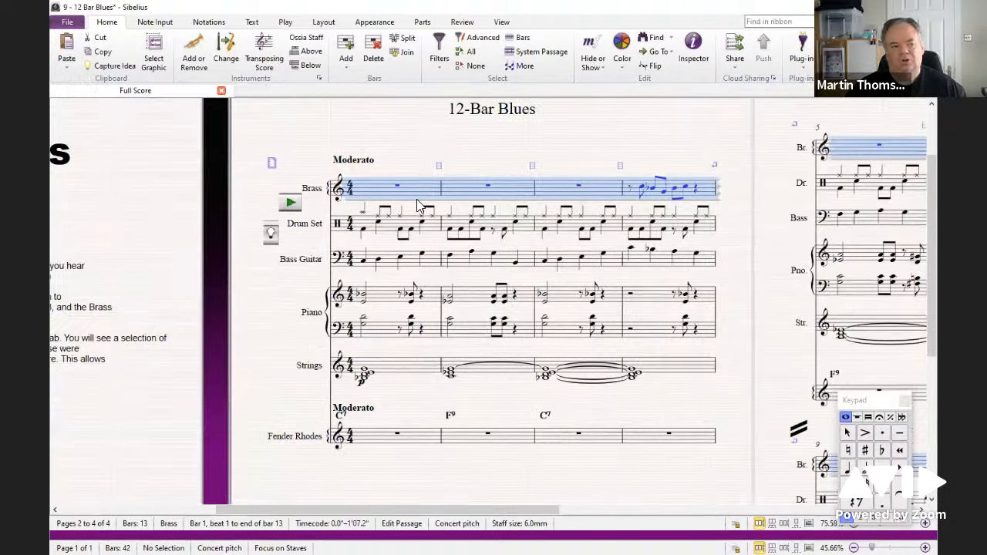
Step: Select bar 1 of the Fender Rhodes staff and switch back to focusing on that staff
left_click(424, 149)
left_click(425, 191)
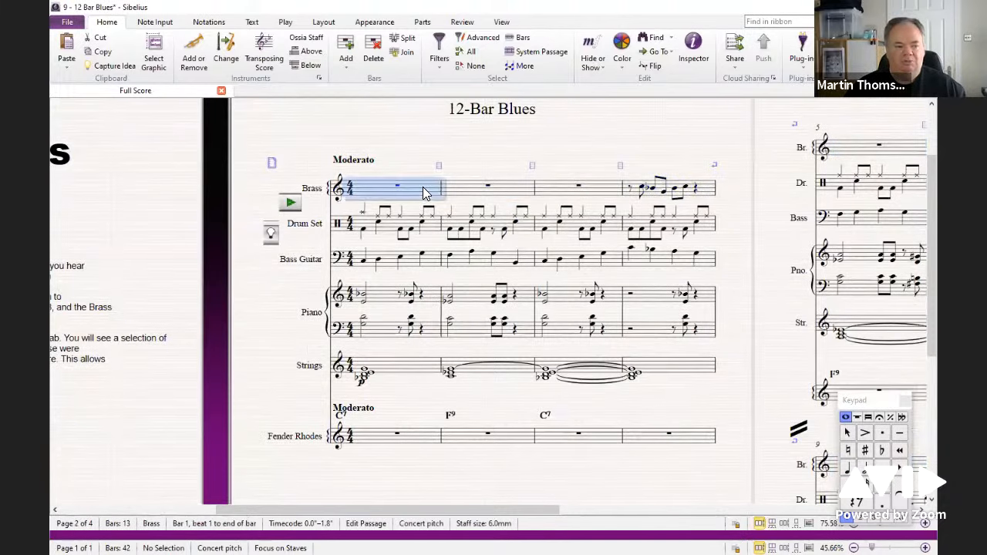
left_click(409, 434)
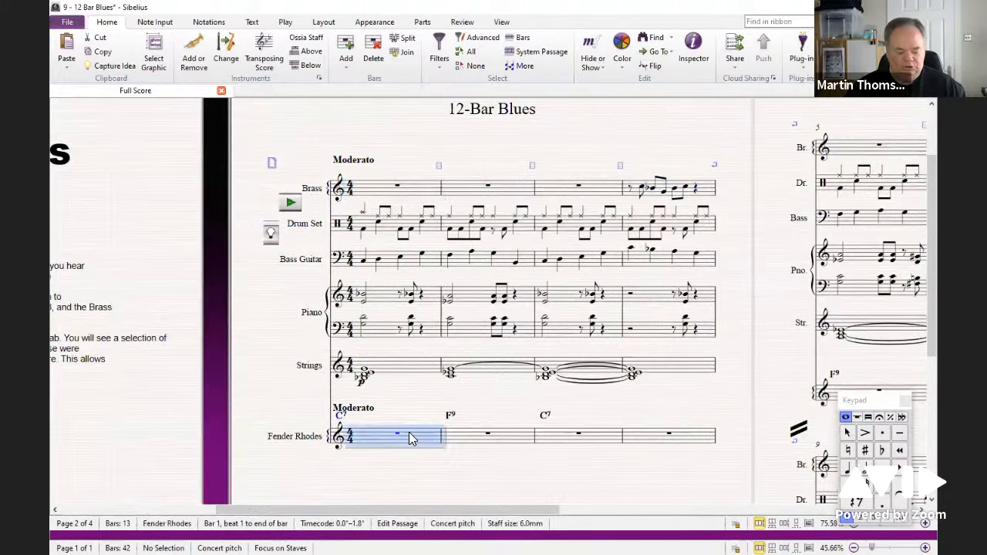
key("ctrl+alt+f")
left_click(531, 325)
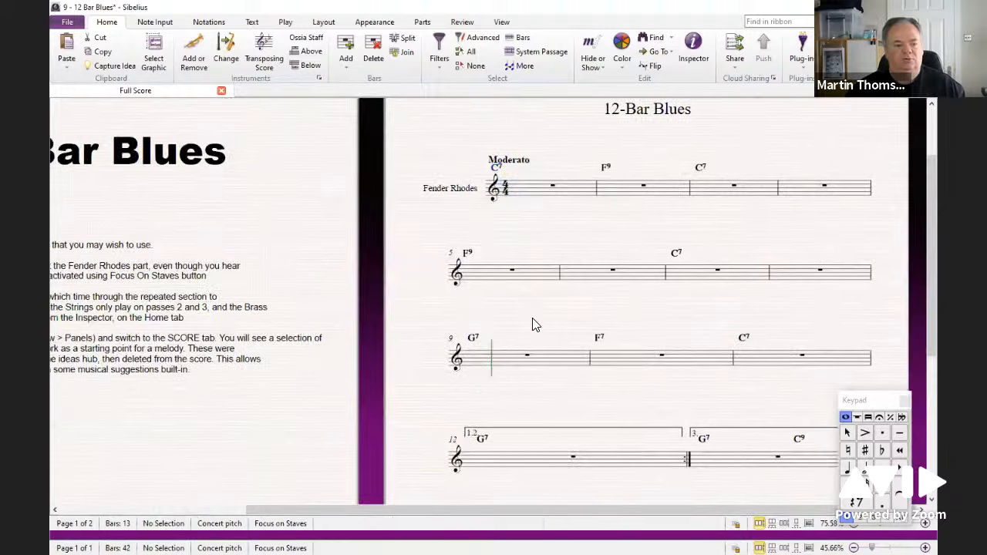
Step: Open the Ideas panel's Score ideas and paste idea 1 into bar 1 of the Fender Rhodes staff
key("ctrl+alt+i")
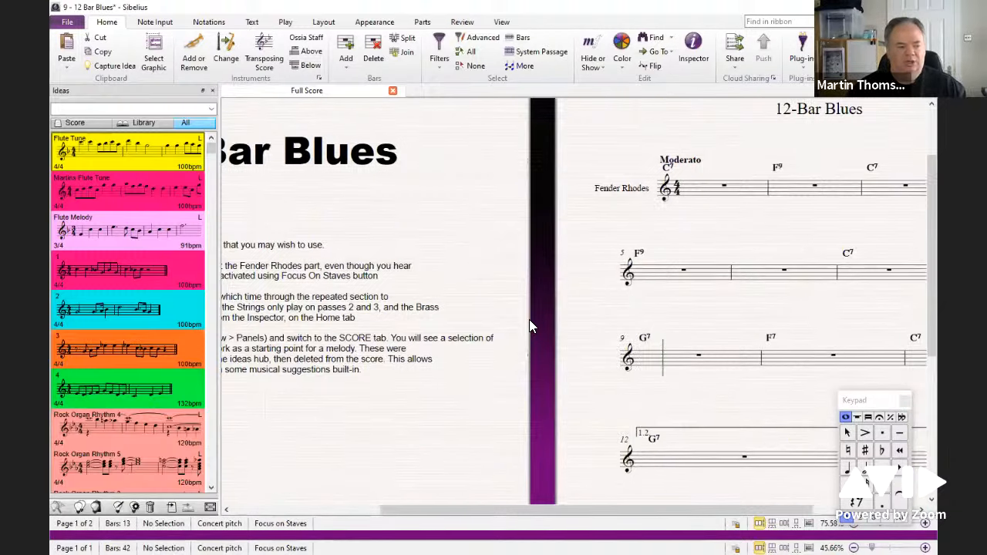
left_click(77, 121)
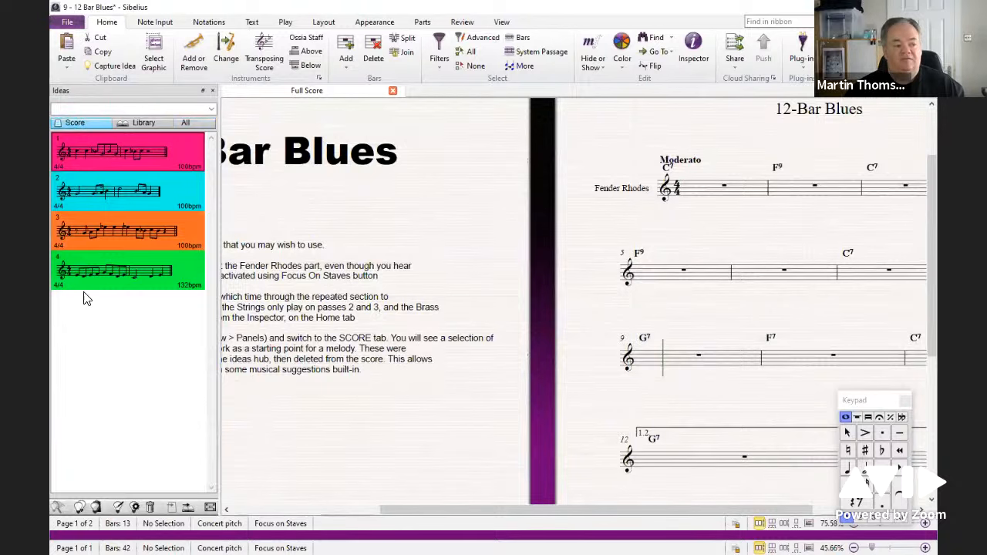
scroll(577, 214, "right", 5)
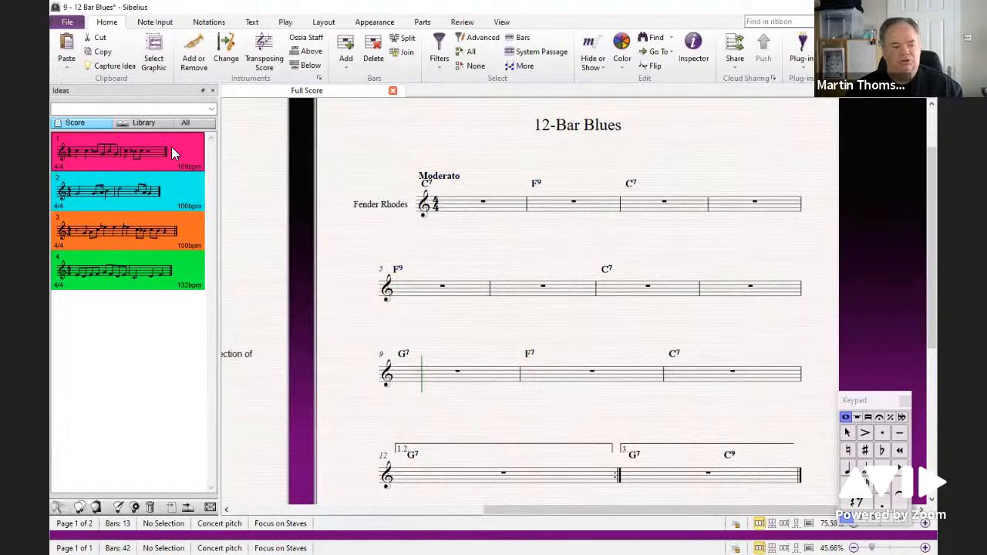
left_click(474, 205)
key("ctrl+v")
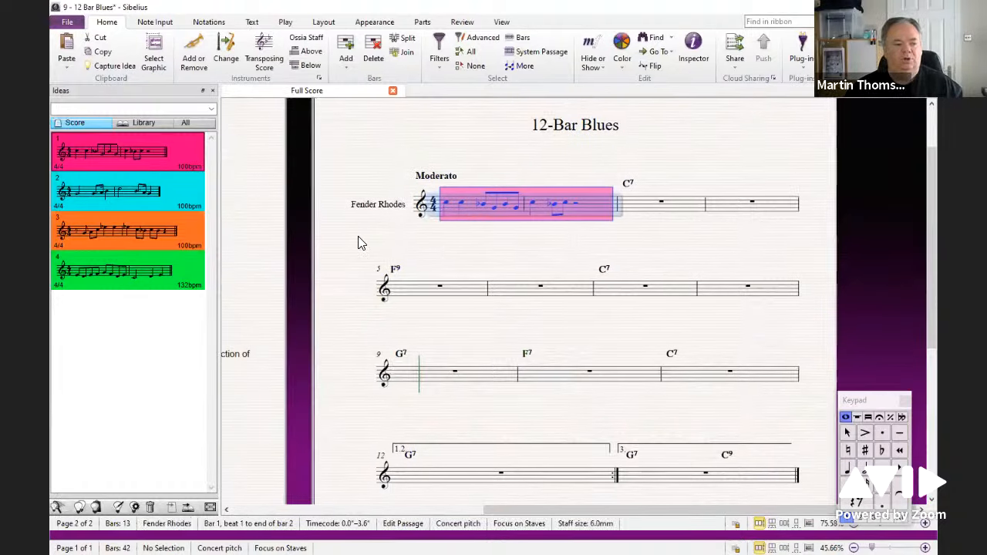
Step: Select the pasted idea's first note and review the Performance playback settings without changing them
mouse_move(176, 149)
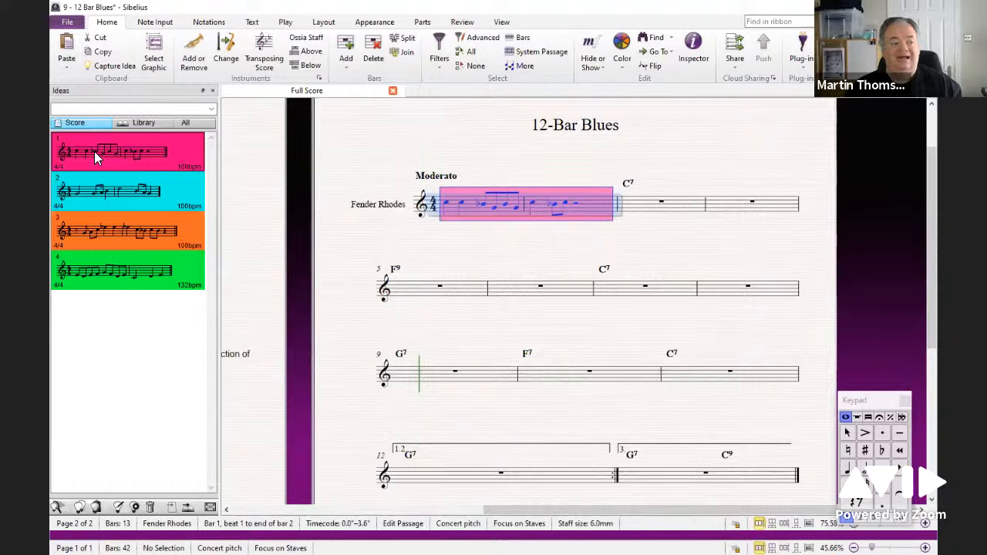
left_click(366, 142)
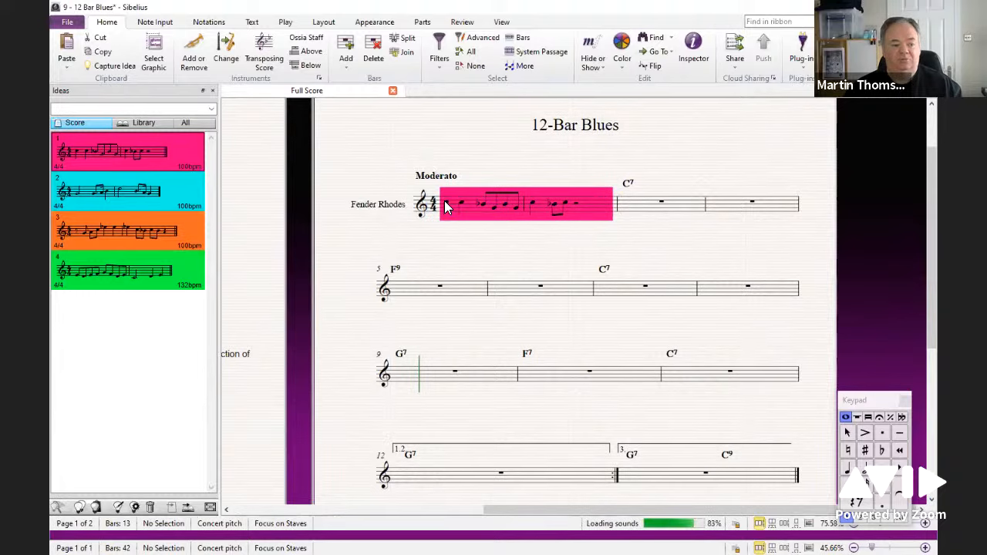
left_click(445, 207)
key("ctrl+alt+i")
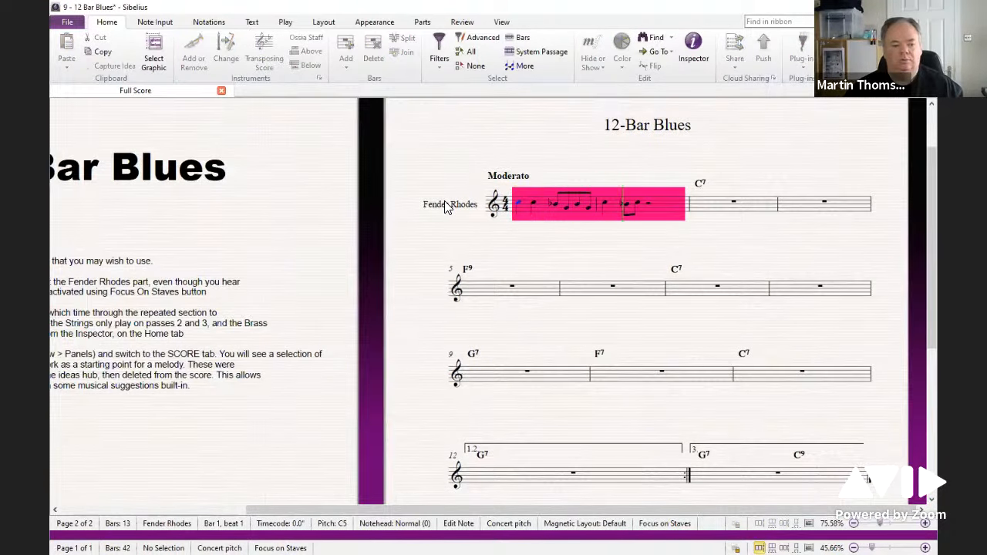
key("ctrl+alt+i")
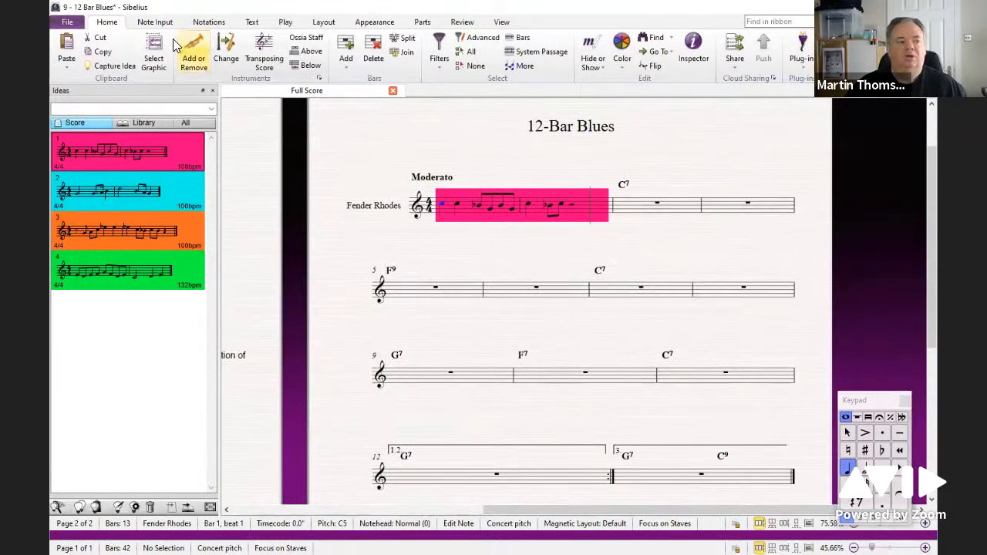
left_click(287, 23)
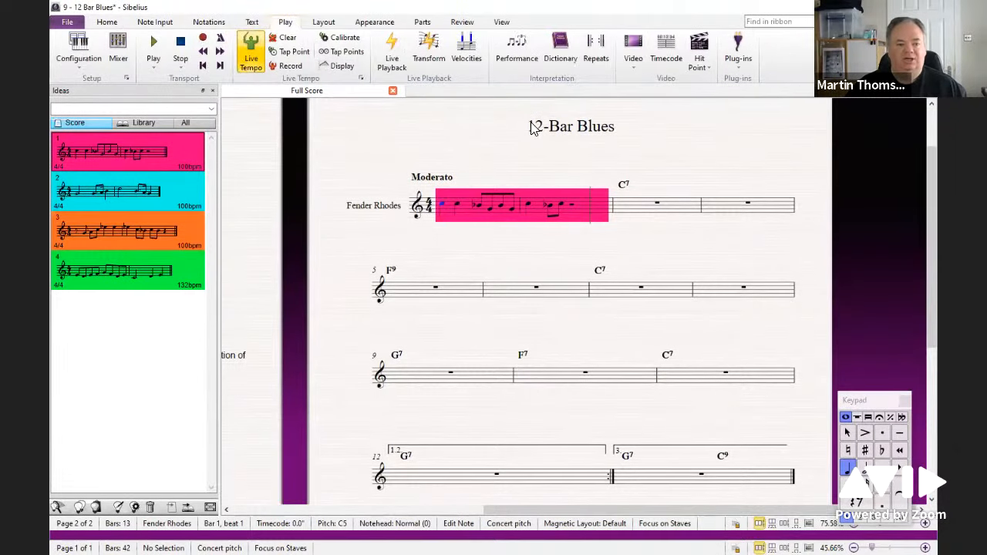
left_click(508, 58)
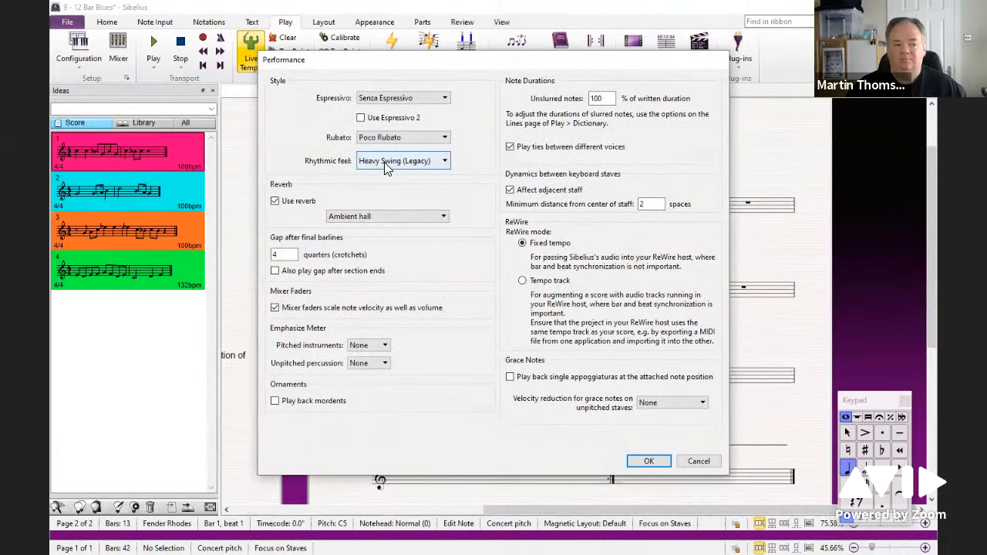
left_click(696, 461)
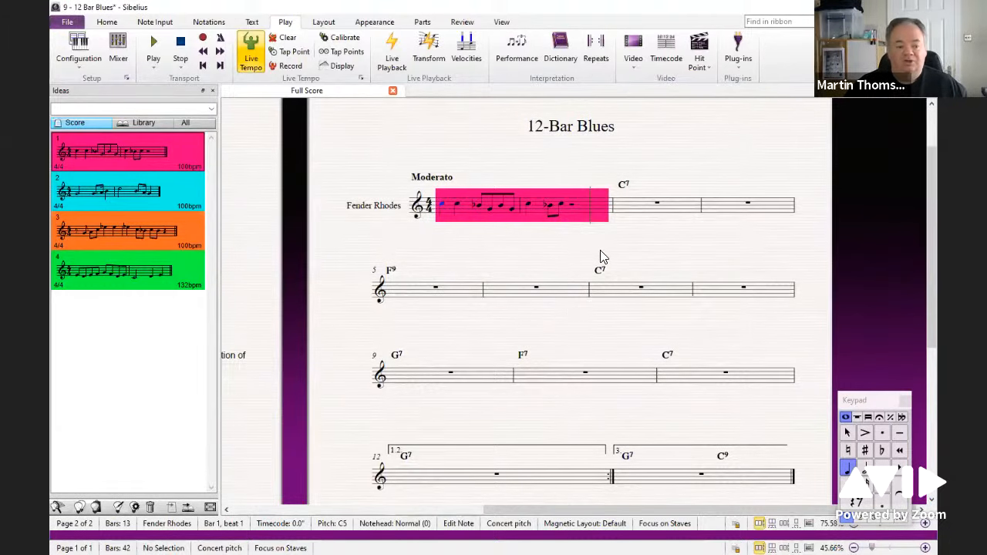
Step: Paste idea 1 again into bar 3 of the Fender Rhodes staff
left_click_drag(564, 251, 571, 225)
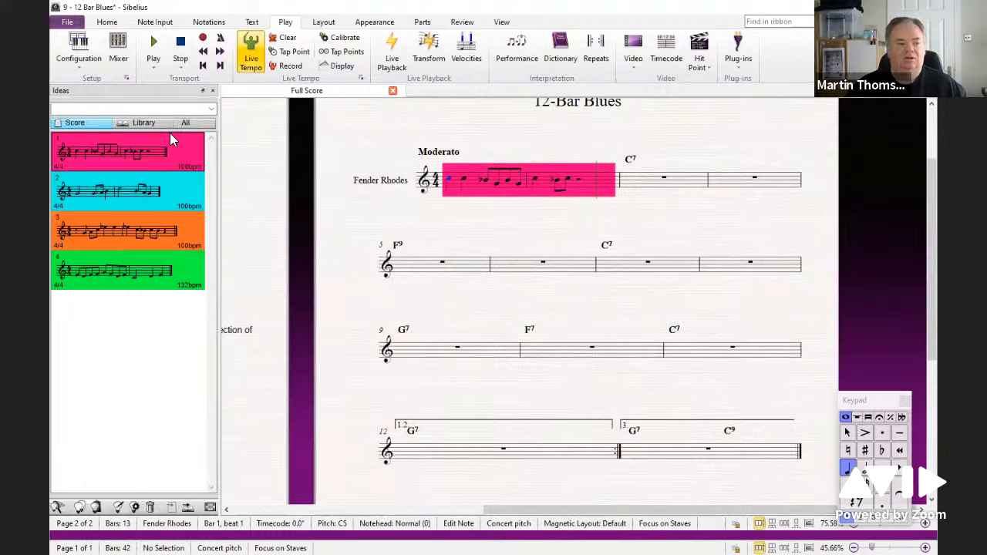
left_click(635, 185)
key("ctrl+v")
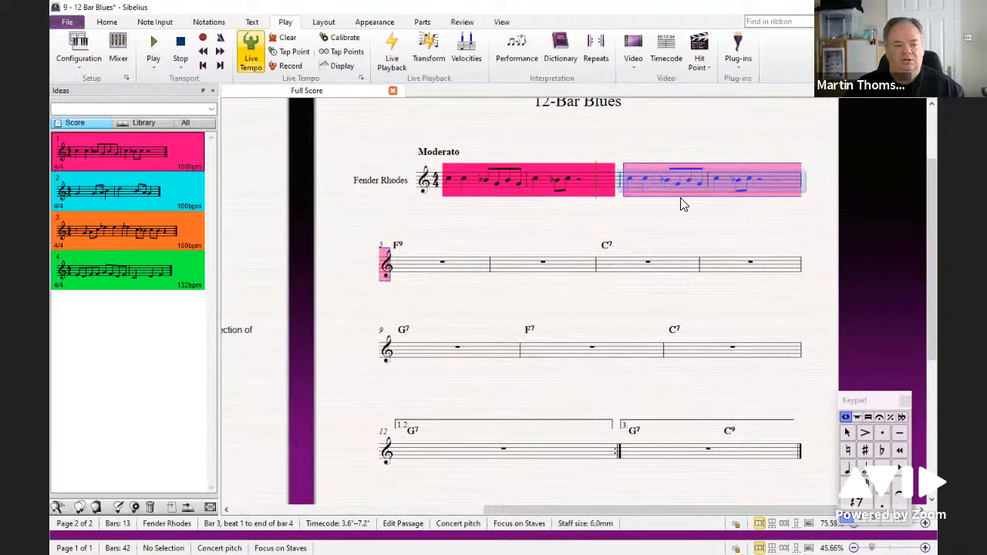
Step: Re-input the pitches of the last notes in bar 4 of the Fender Rhodes staff as F, E flat and C
left_click(715, 179)
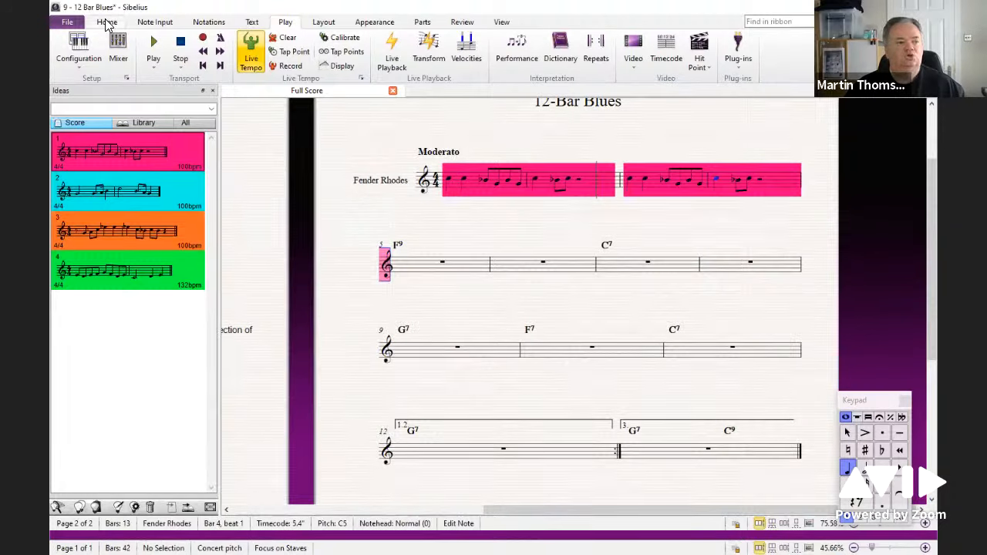
left_click(157, 22)
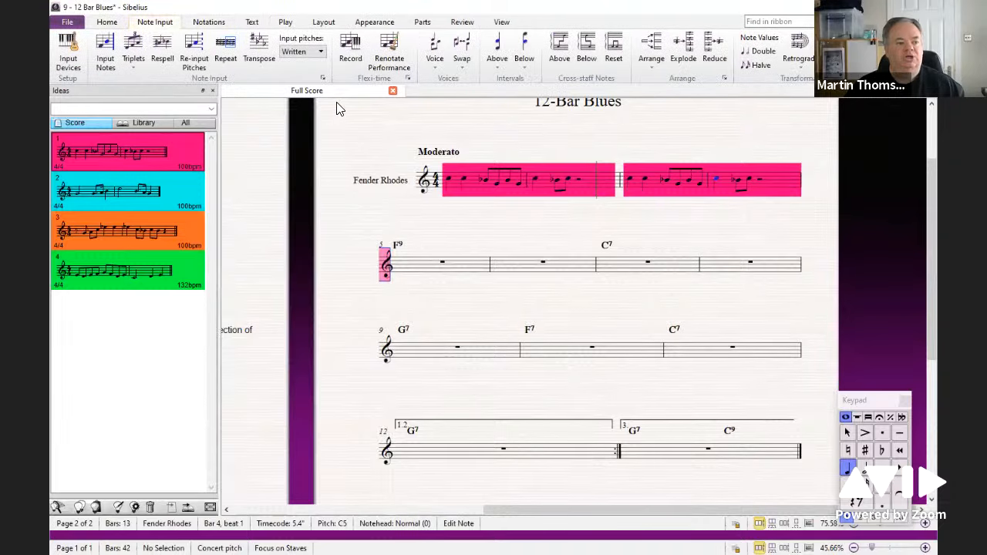
left_click(200, 64)
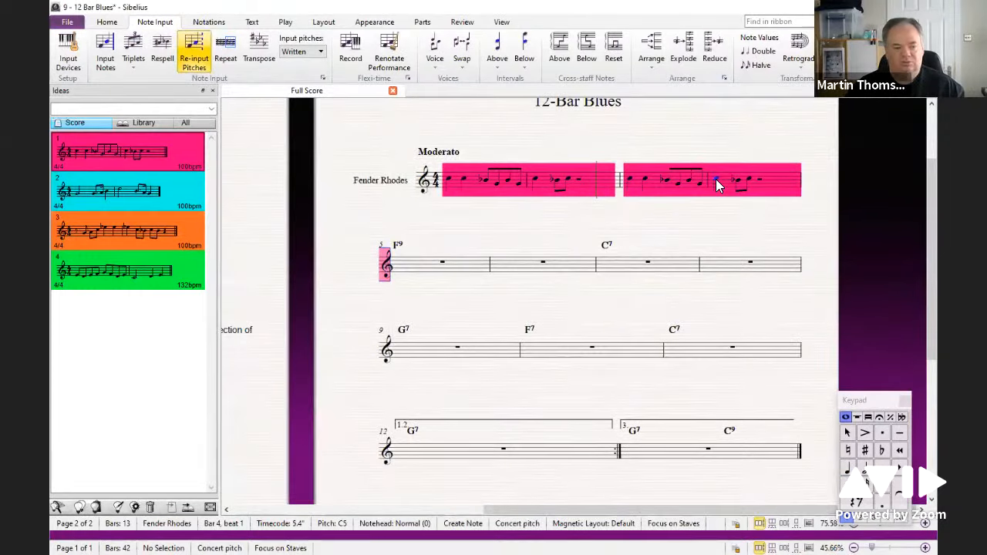
key("f")
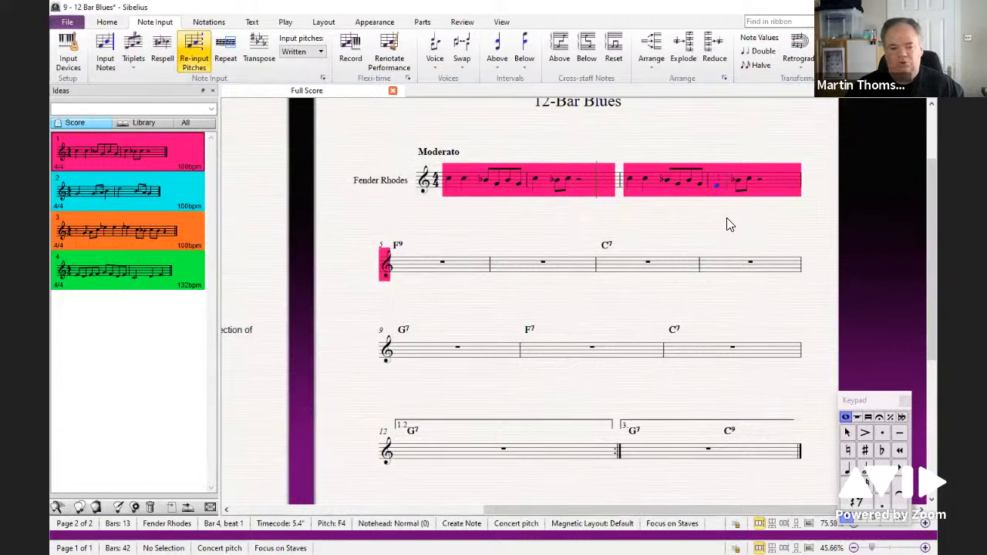
key("e")
key("KP_9")
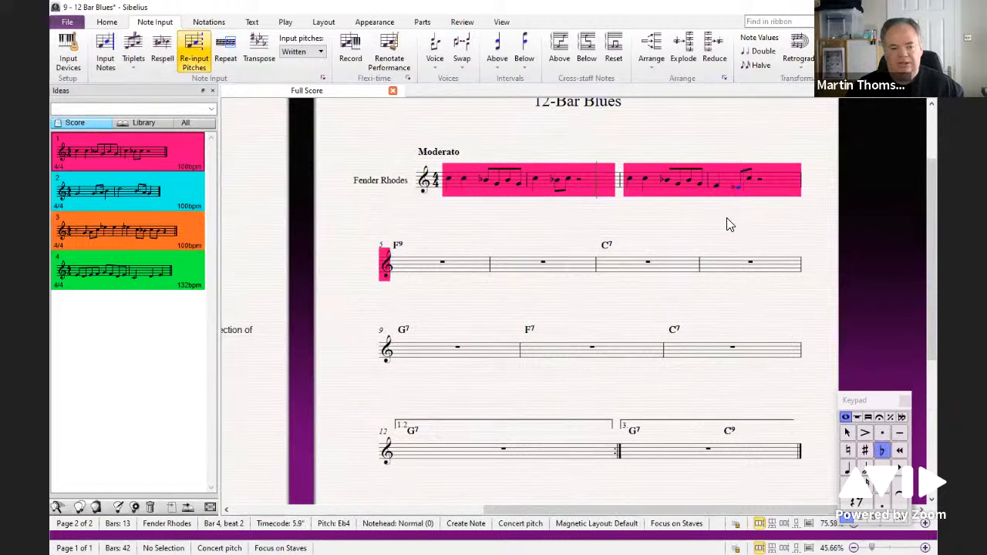
key("c")
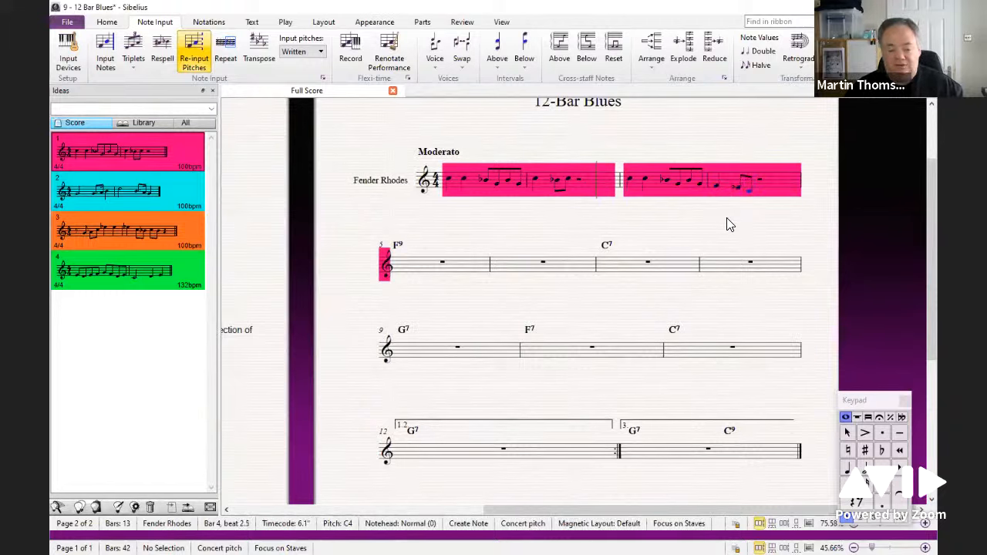
key("Escape")
key("Escape")
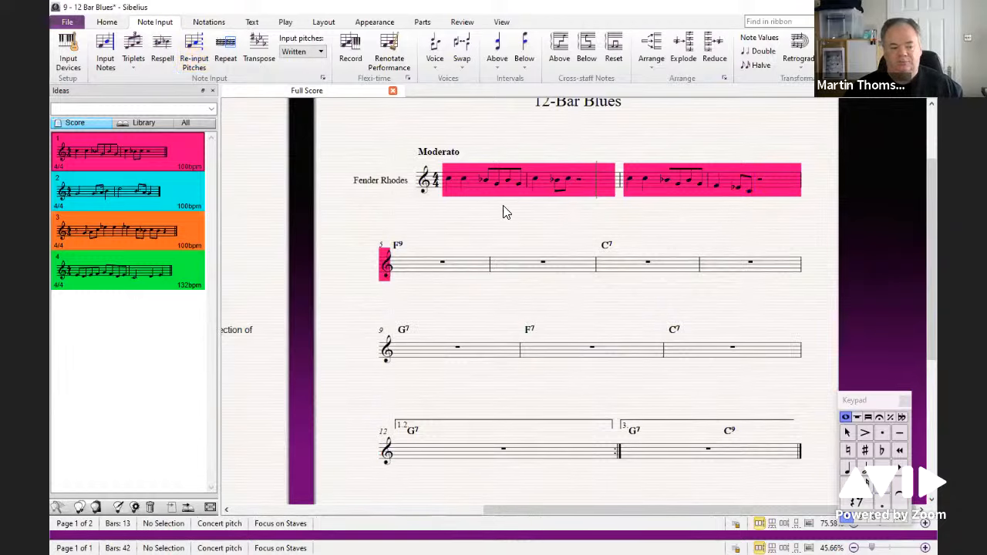
Step: Play back the Fender Rhodes melody starting from the first note of bar 1
left_click(445, 179)
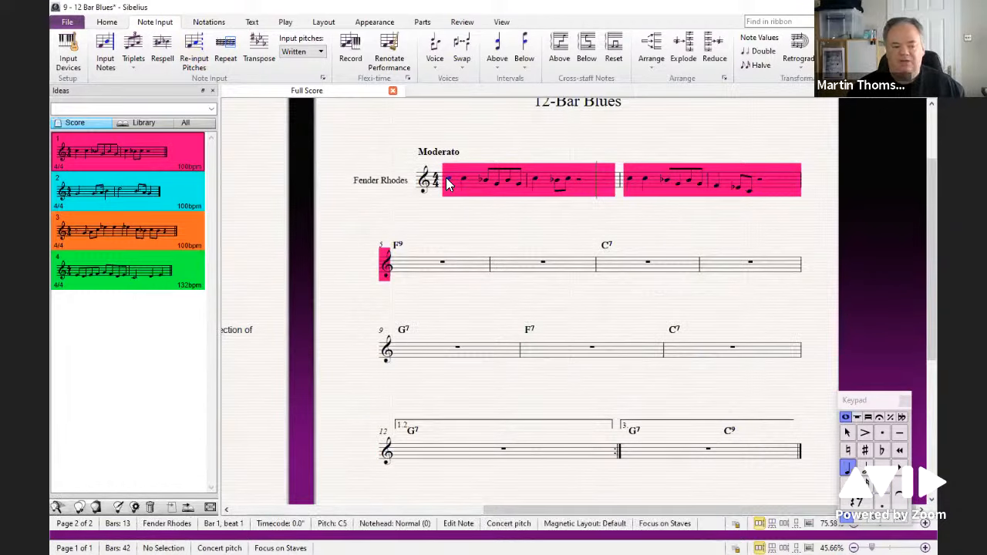
key("space")
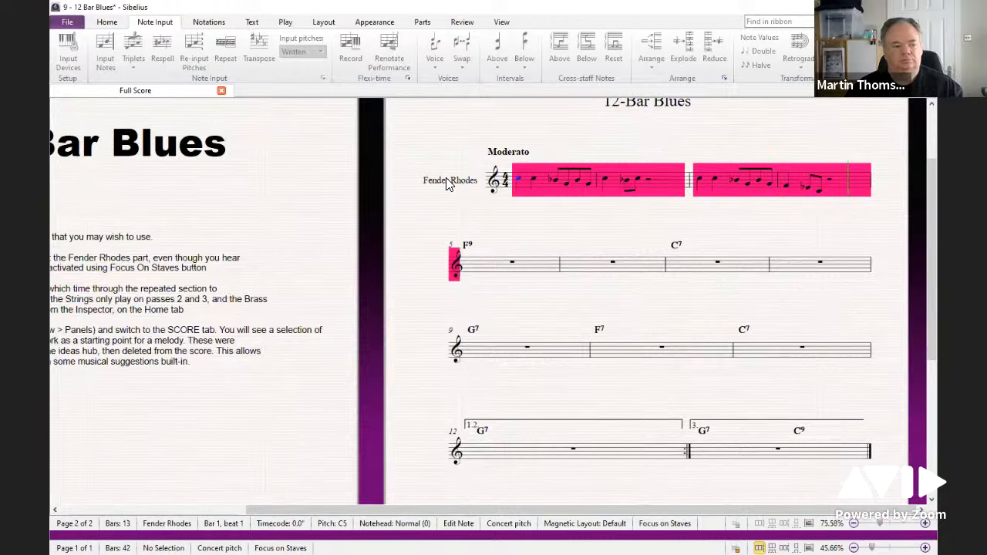
key("space")
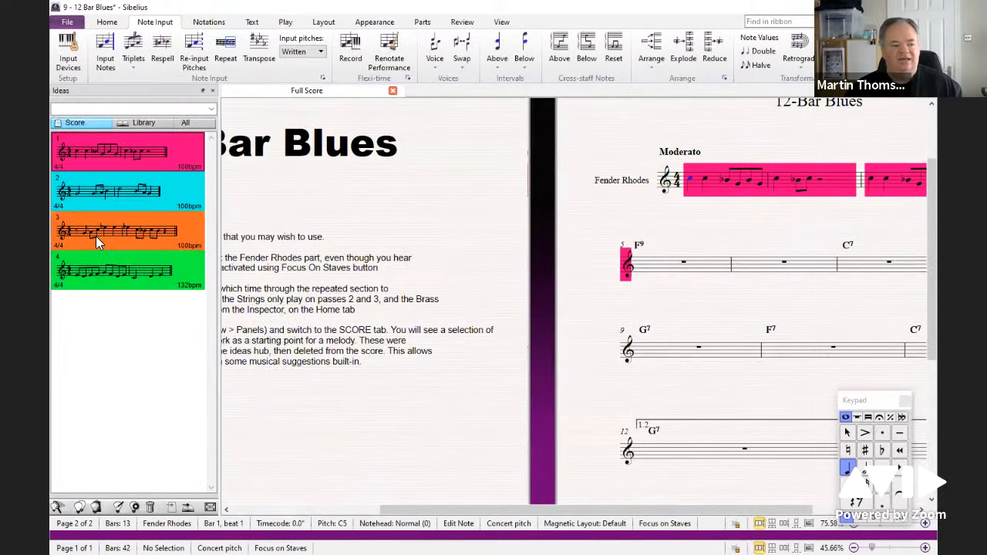
Step: Paste idea 4 from the Ideas panel into bar 5 of the Fender Rhodes staff
left_click(177, 271)
left_click(678, 263)
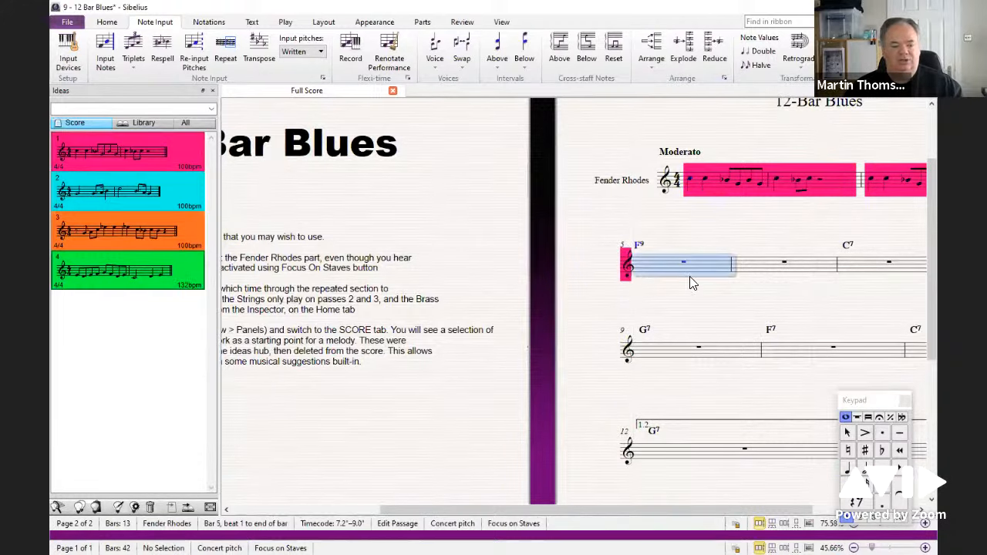
key("ctrl+v")
left_click_drag(558, 306, 446, 301)
key("Escape")
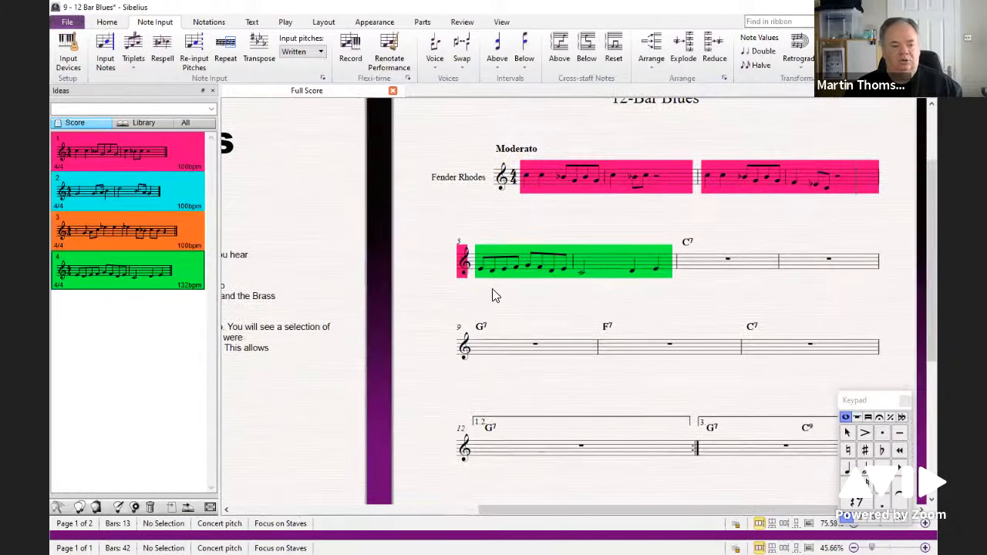
Step: Play back the pasted idea starting from its first note in bar 5
left_click(479, 267)
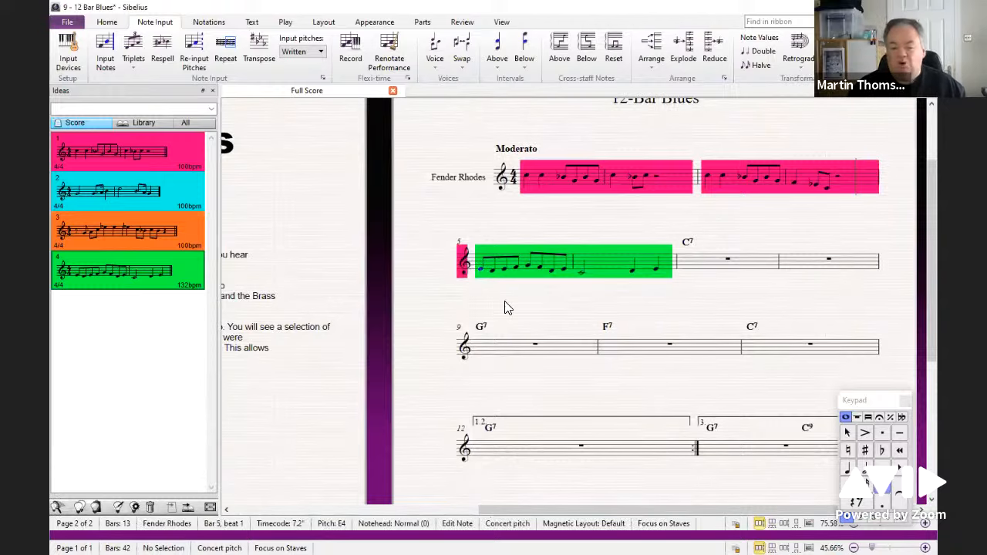
key("p")
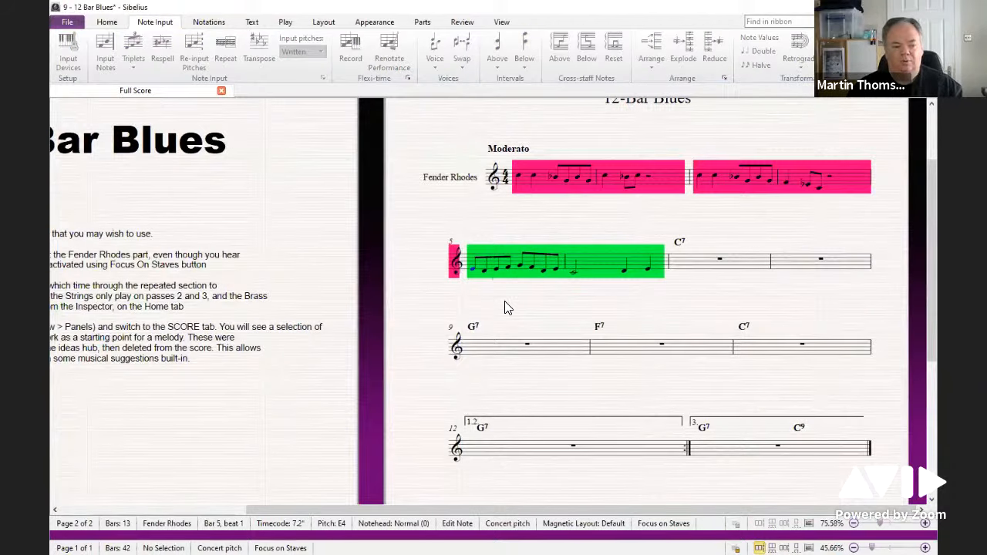
key("Escape")
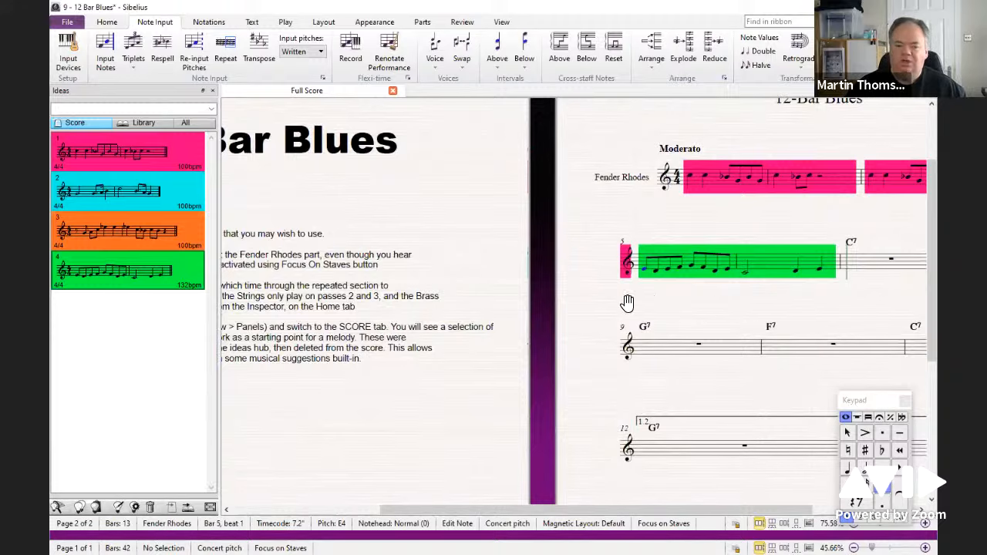
Step: Close the Ideas panel to widen the score view
left_click_drag(627, 306, 269, 211)
left_click(213, 91)
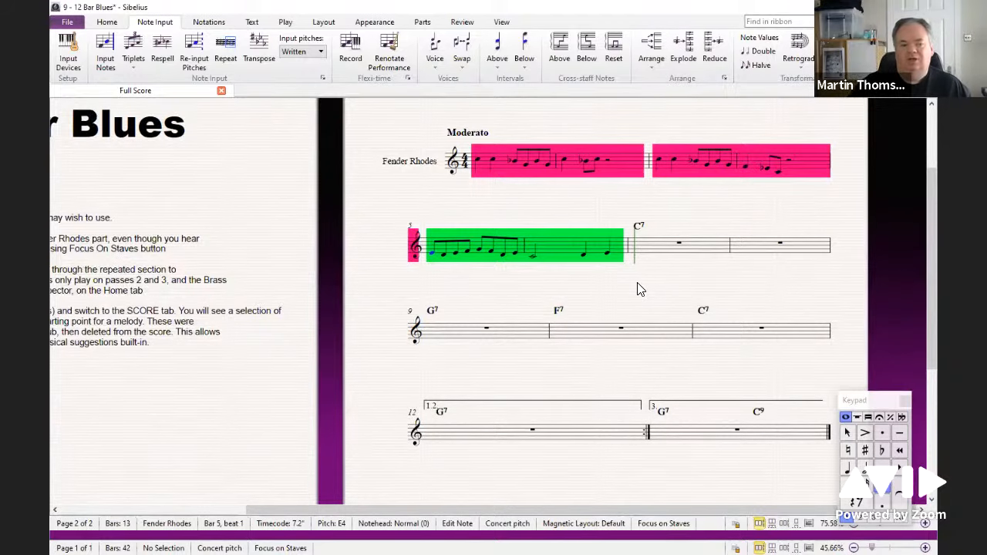
left_click_drag(636, 283, 635, 289)
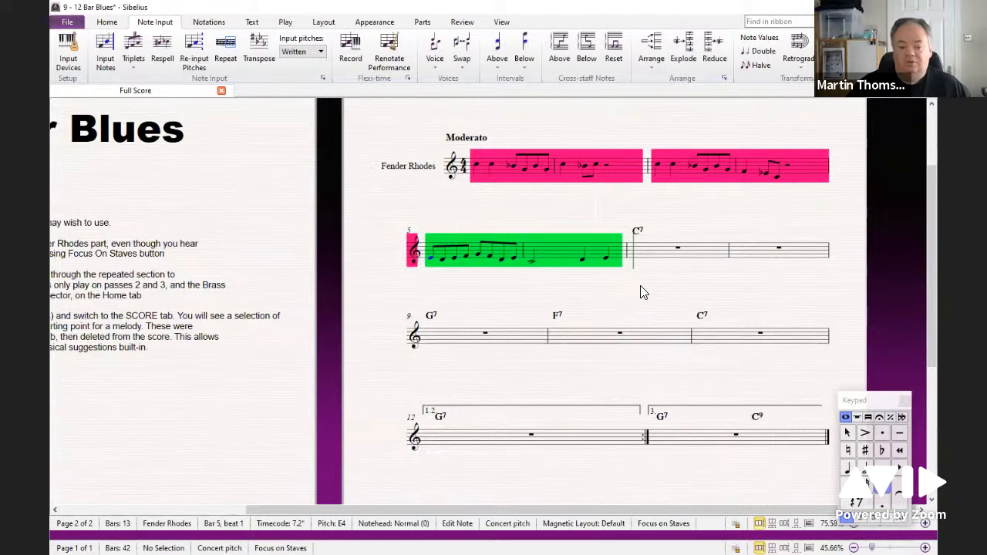
key("Escape")
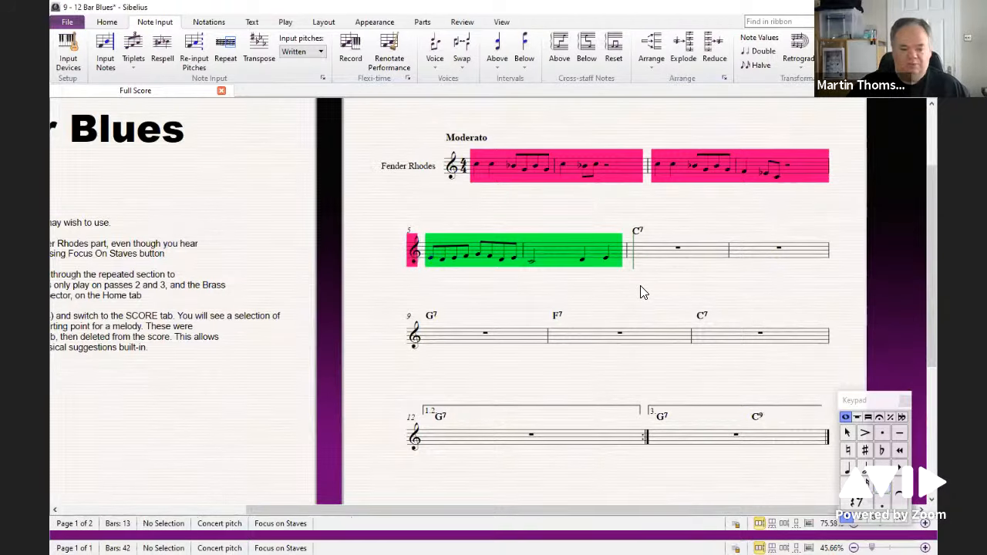